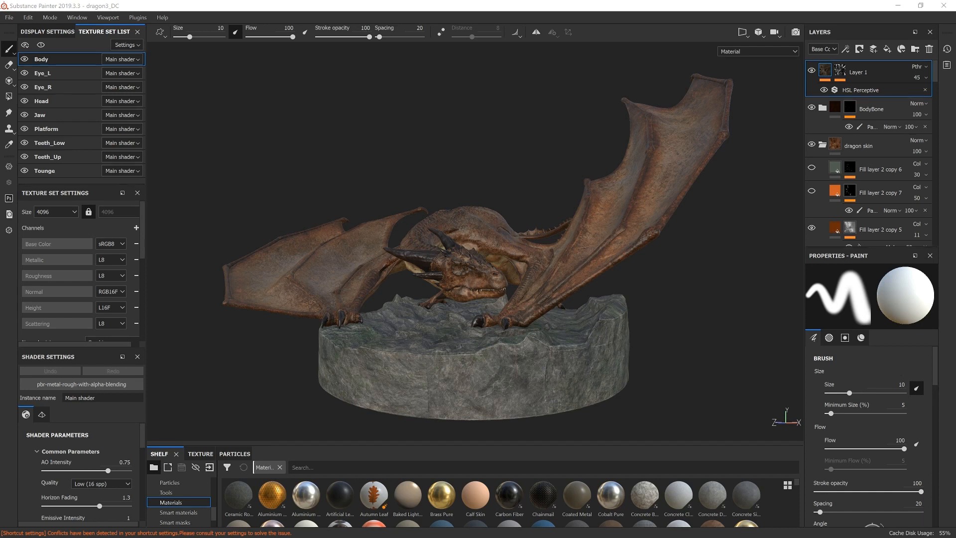
Duplicate the Arnold 5 (AiStandard) preset in the texture export configuration
left_click(11, 17)
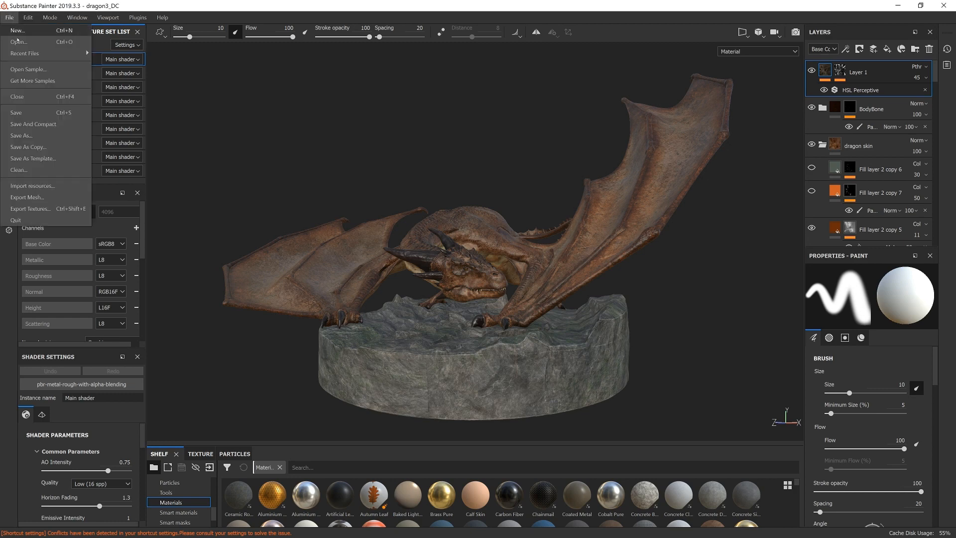
left_click(44, 208)
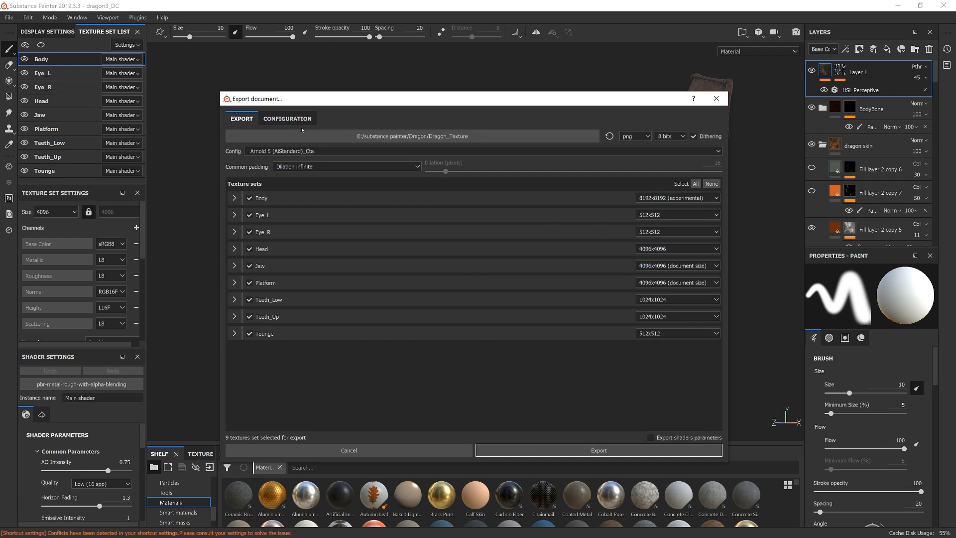
left_click(289, 119)
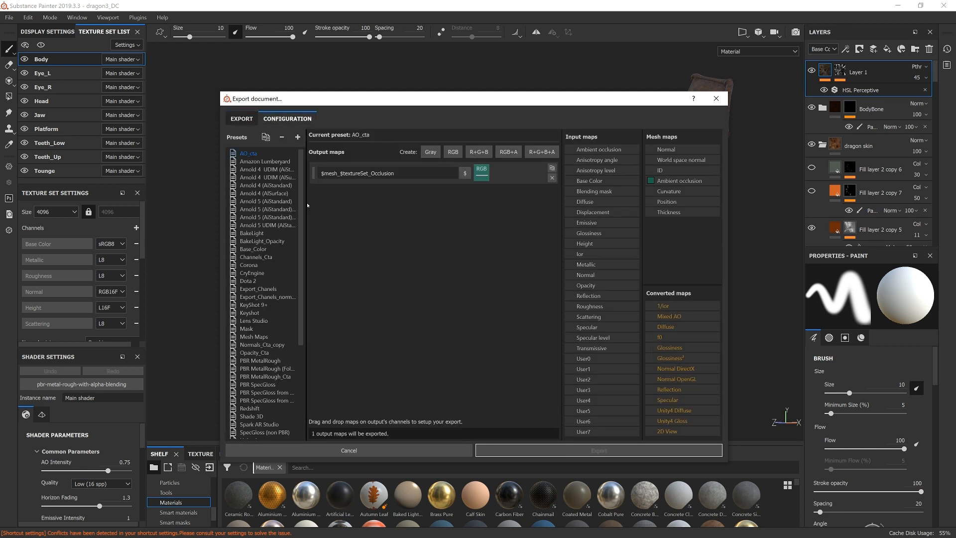
left_click_drag(307, 205, 357, 209)
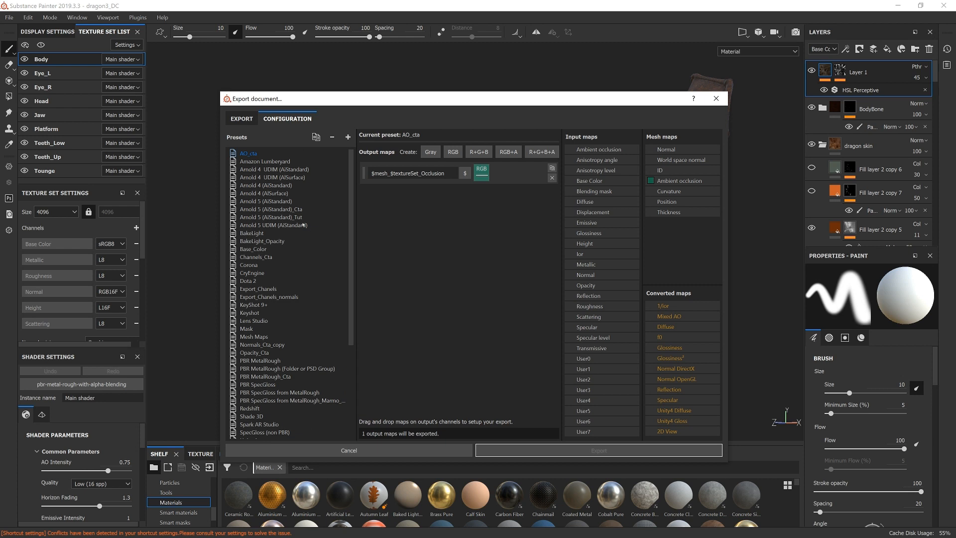
left_click(286, 201)
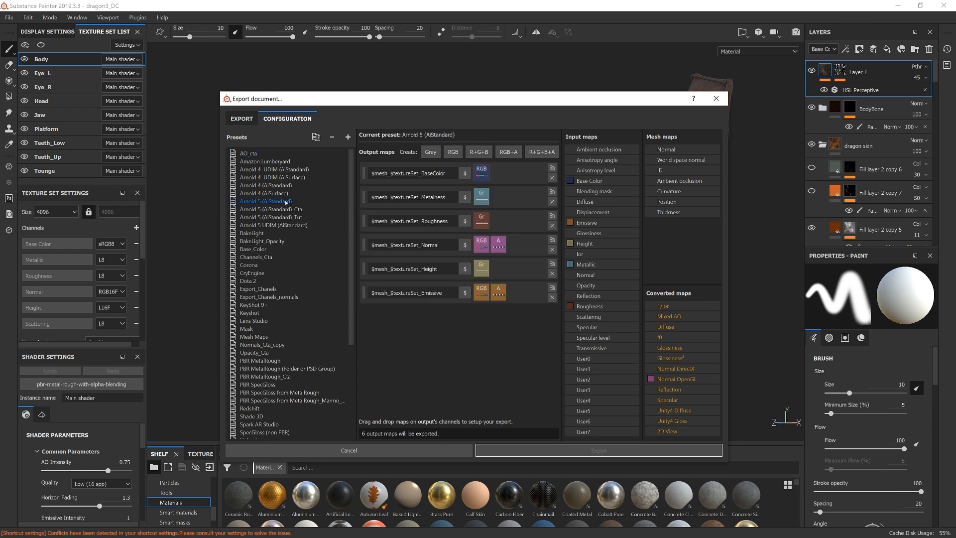
right_click(285, 202)
left_click(307, 215)
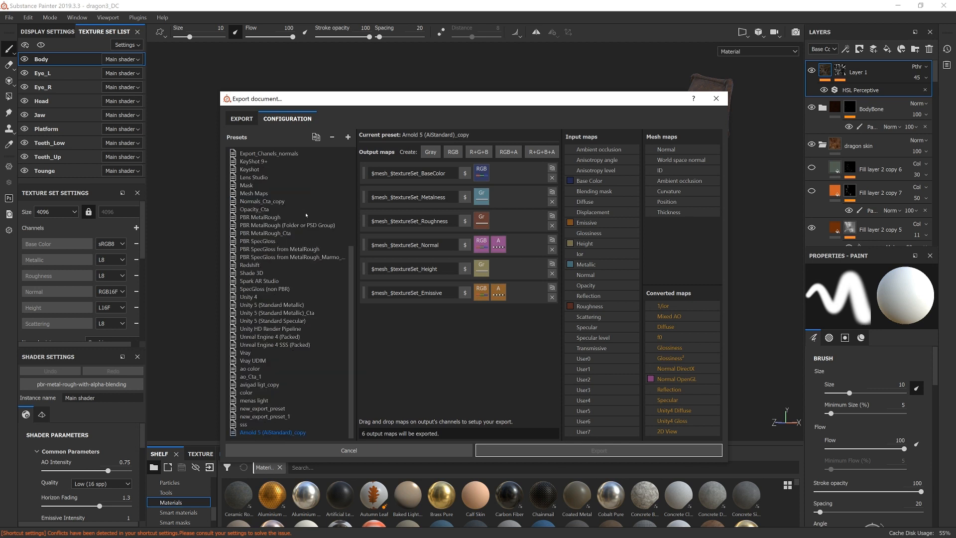
Rename the duplicated export preset as Arnold 5 (AiStandard)_Tut
double_click(299, 433)
type("Tut")
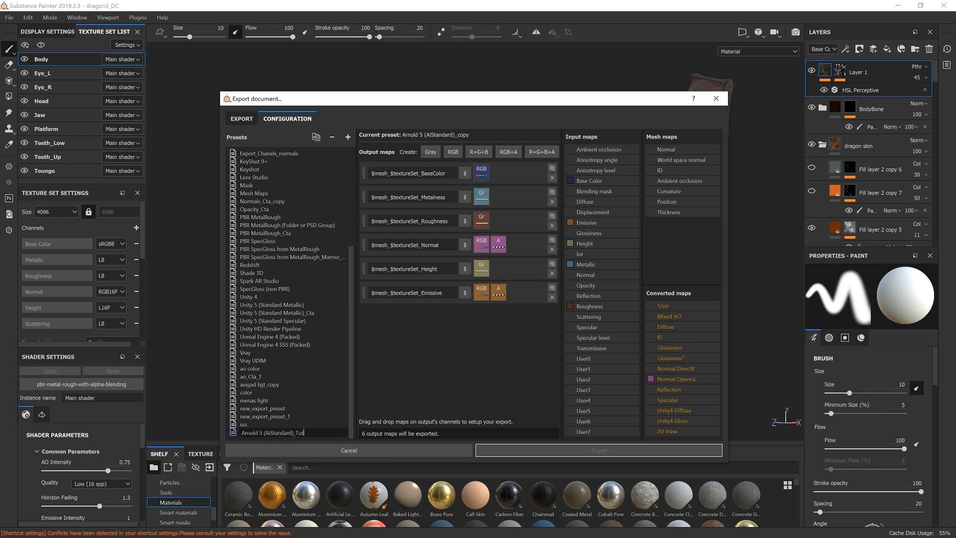
key("Return")
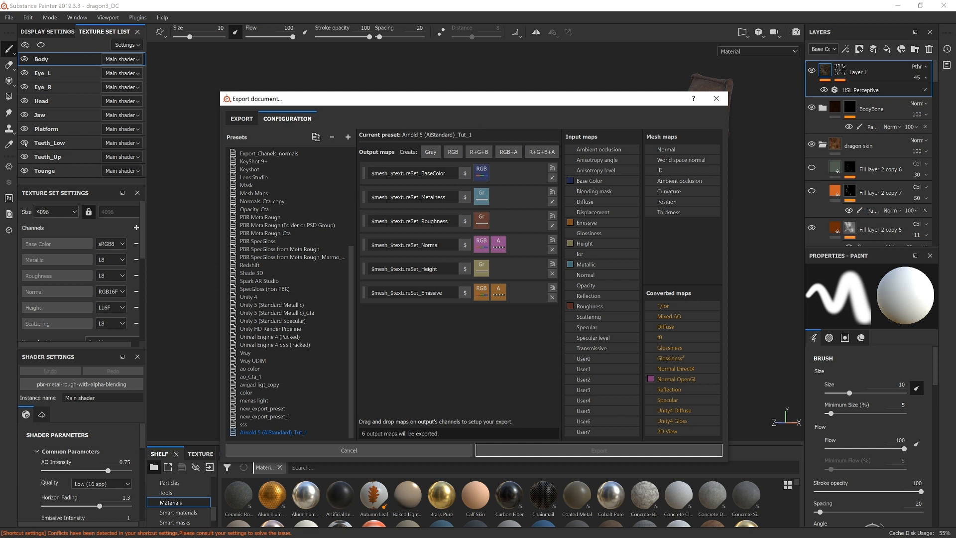
Remove the $mesh_ prefix from all six output map names, from BaseColor to Emissive, so each starts with $textureSet
double_click(390, 173)
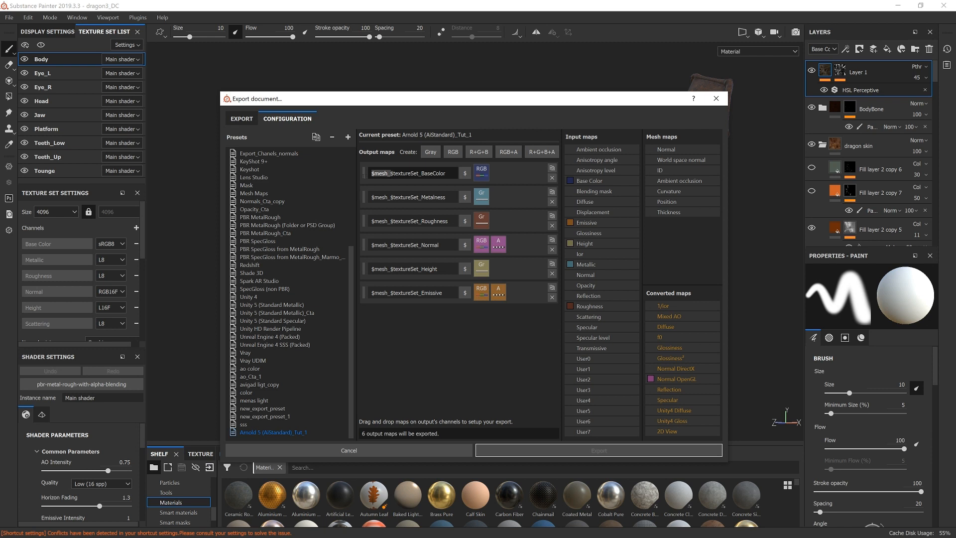
key("Delete")
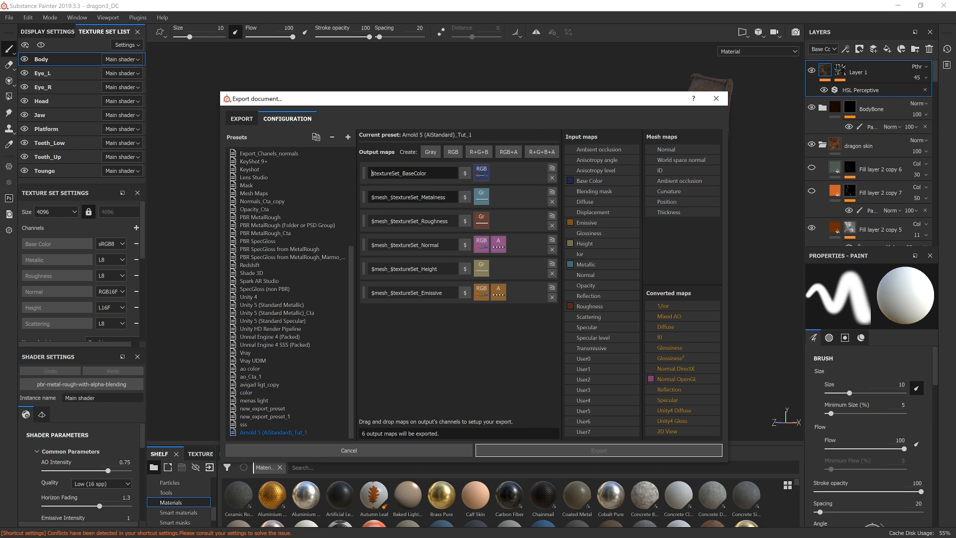
left_click_drag(391, 197, 361, 201)
key("Delete")
left_click_drag(391, 221, 335, 248)
key("Delete")
key("Delete")
left_click_drag(391, 269, 349, 295)
key("Delete")
key("Delete")
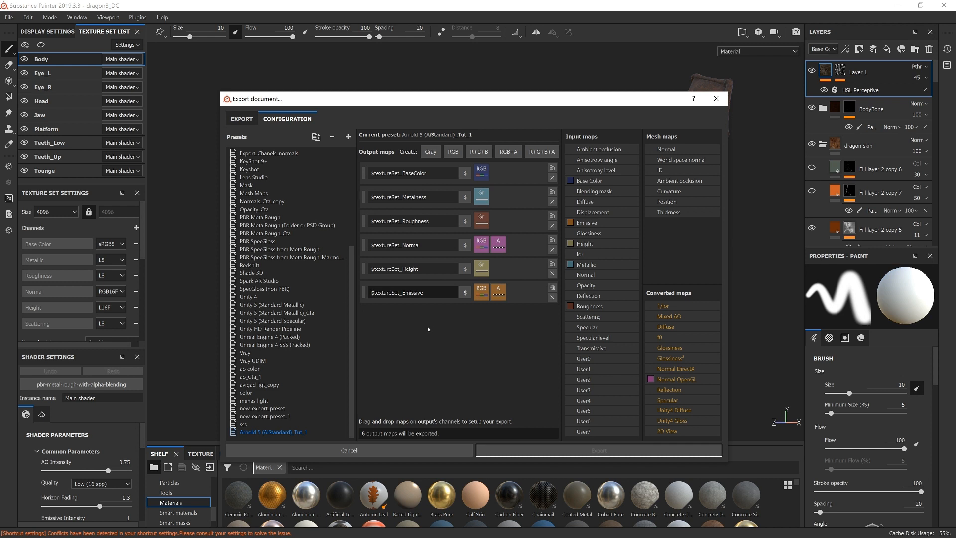
left_click(429, 329)
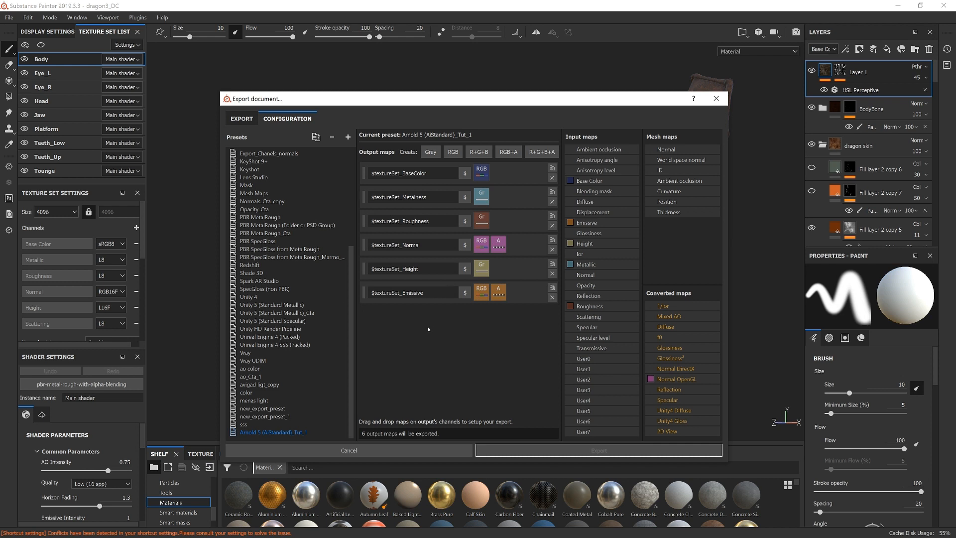
Delete the Emissive and Height output maps from the custom preset
left_click(552, 298)
left_click(552, 274)
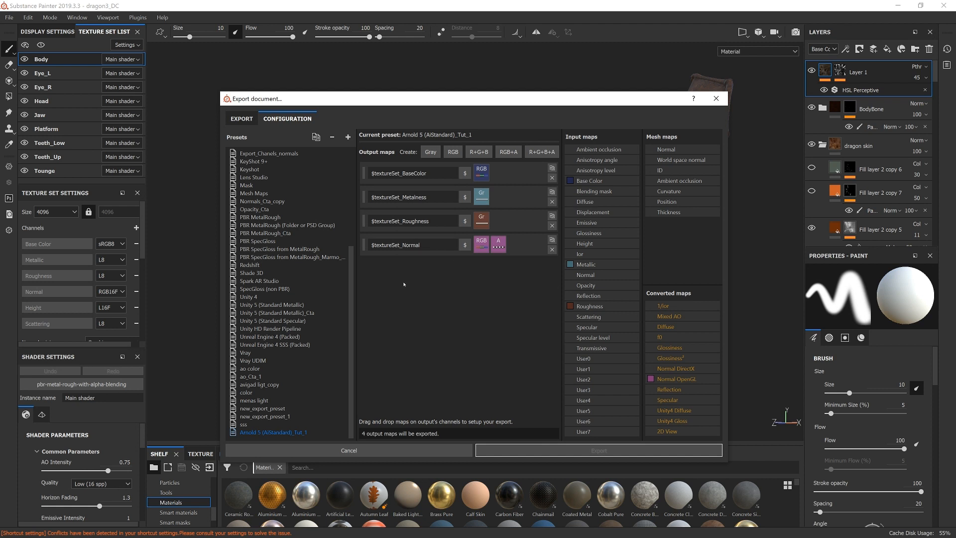
Set the config for the texture export to Arnold 5 (AiStandard)_Tut
left_click(239, 119)
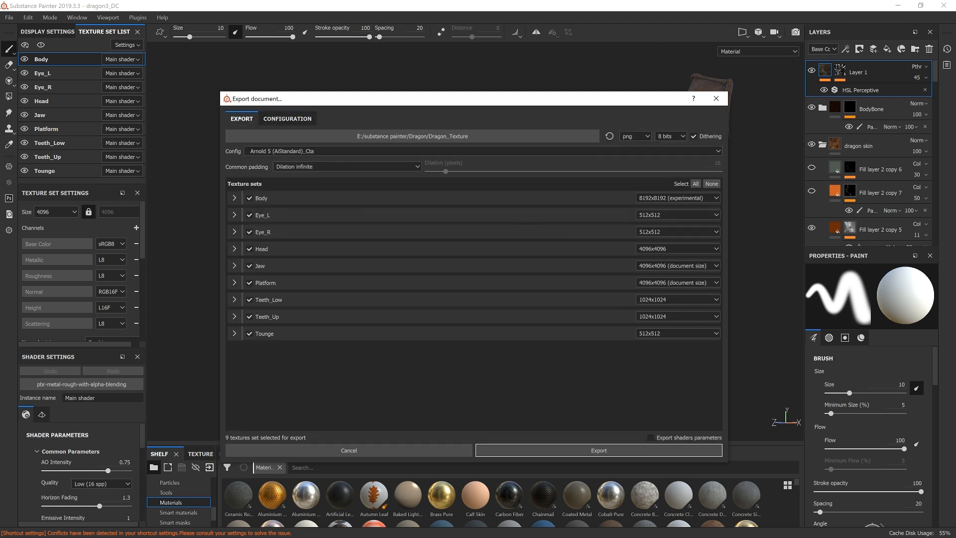
left_click(309, 151)
scroll(307, 203, "down", 3)
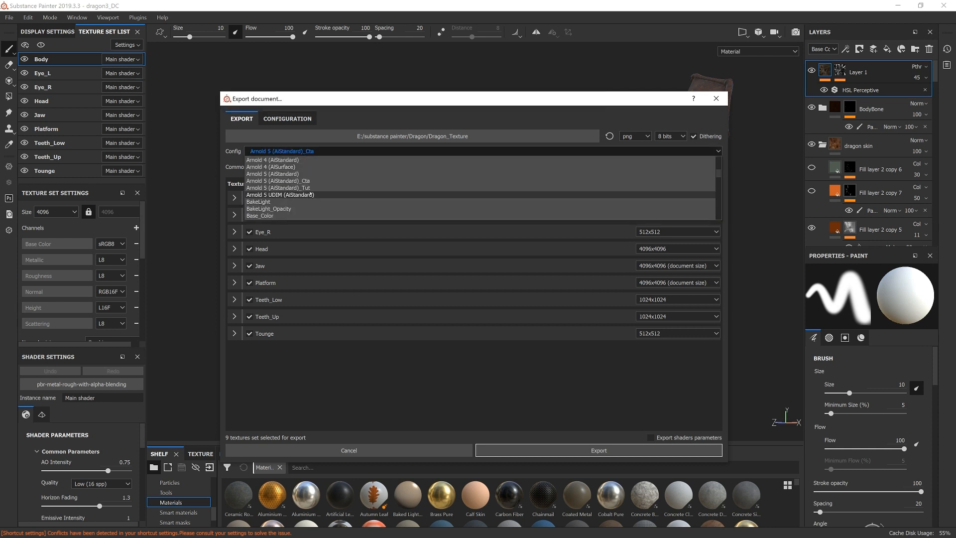
left_click(307, 189)
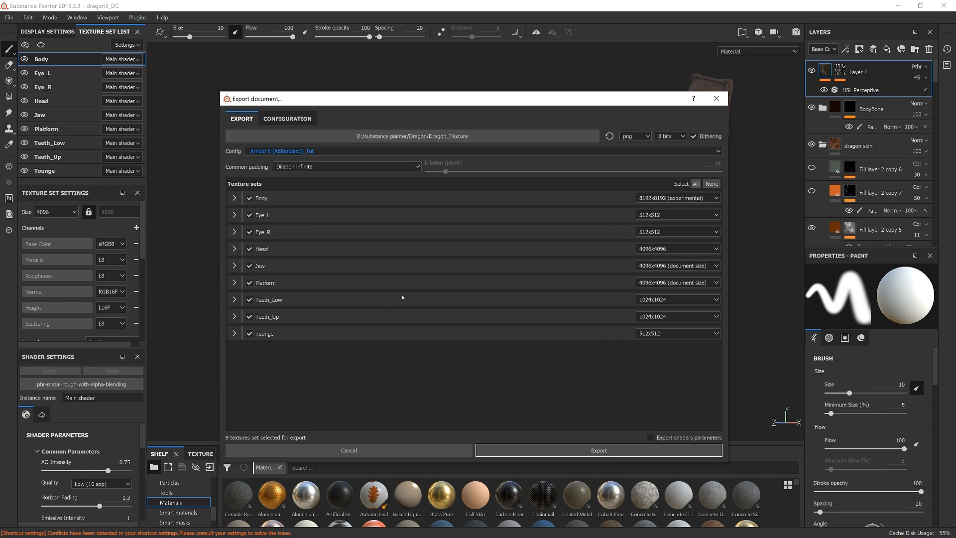
Create a folder named Tut_Maps inside Dragon_Texture and set it as the export destination
left_click(429, 136)
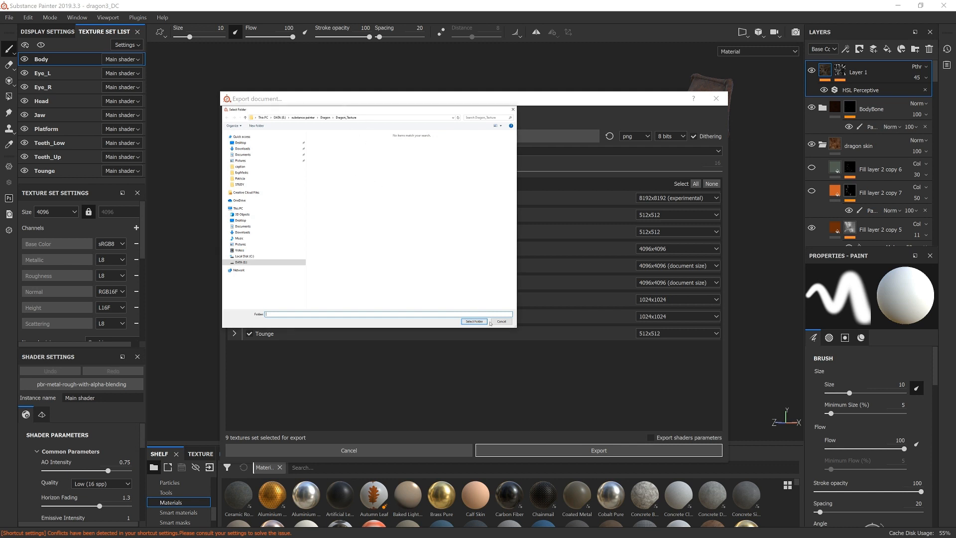
right_click(399, 218)
mouse_move(379, 310)
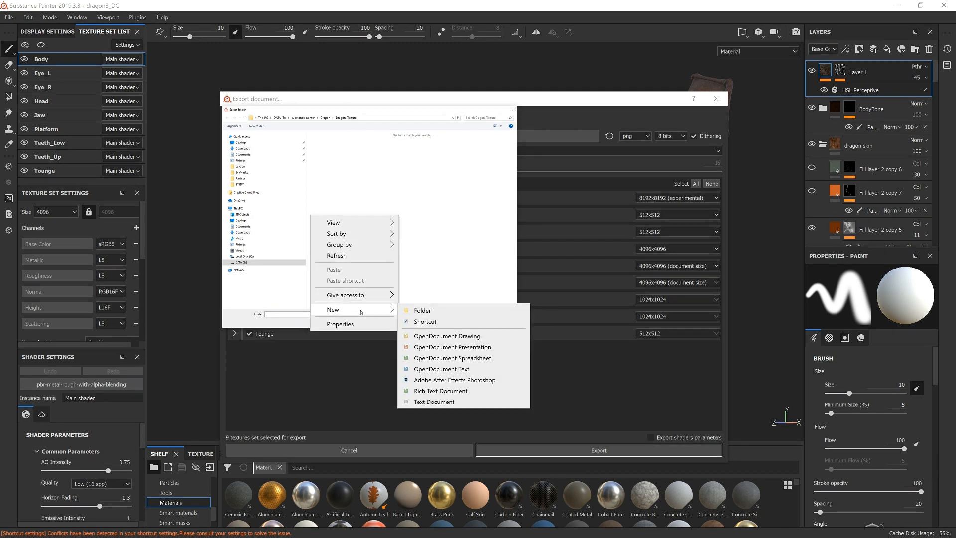
left_click(422, 310)
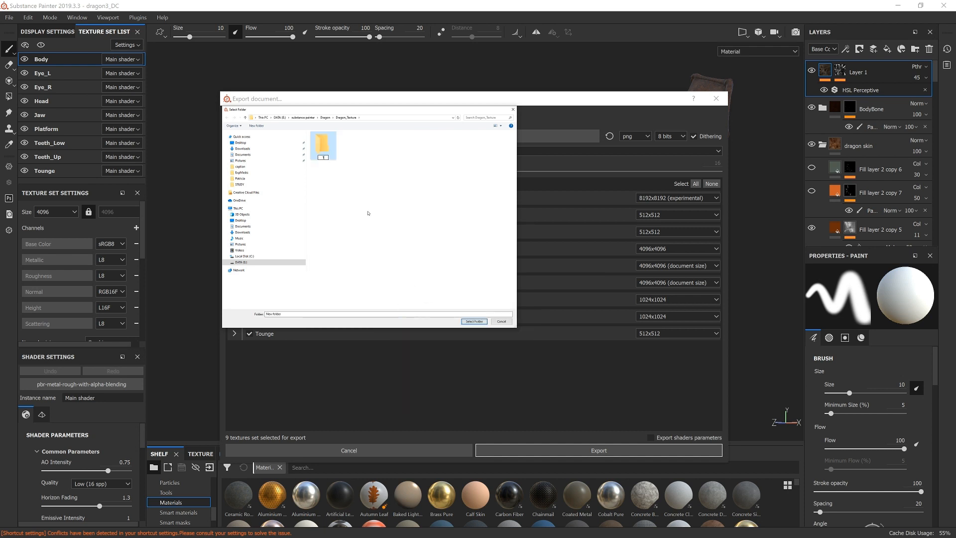
type("Tut_Maps")
key("Return")
left_click(322, 149)
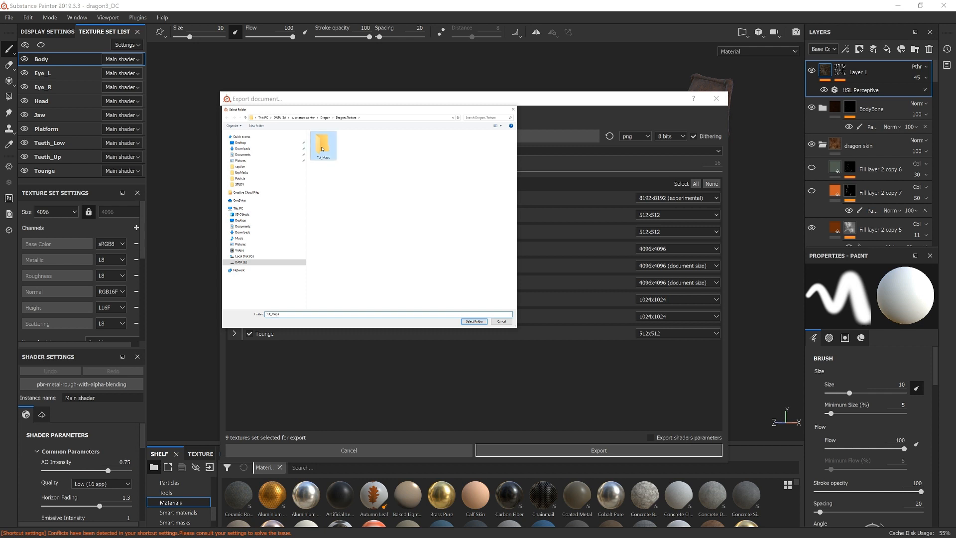
double_click(322, 148)
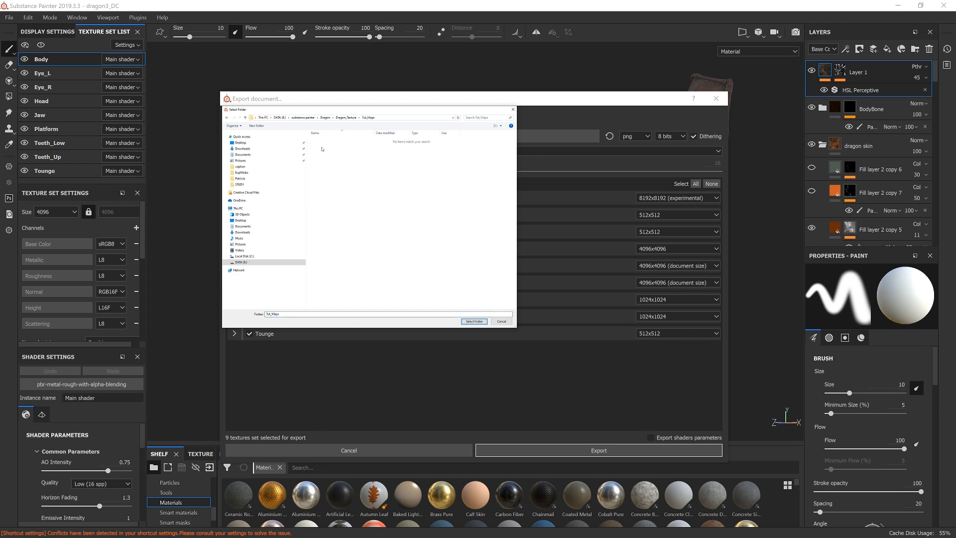
left_click(474, 321)
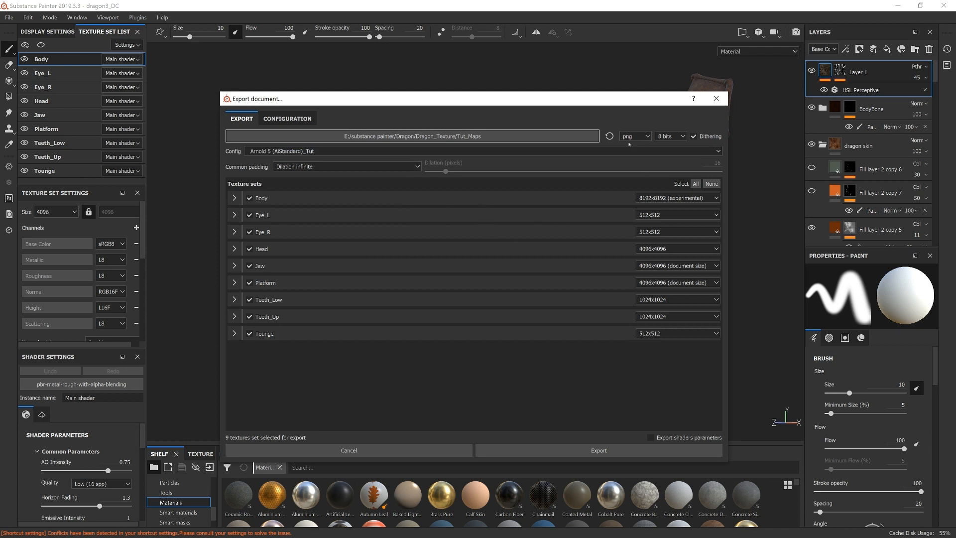
Export all the selected texture sets and open the folder containing the exported maps
left_click(578, 451)
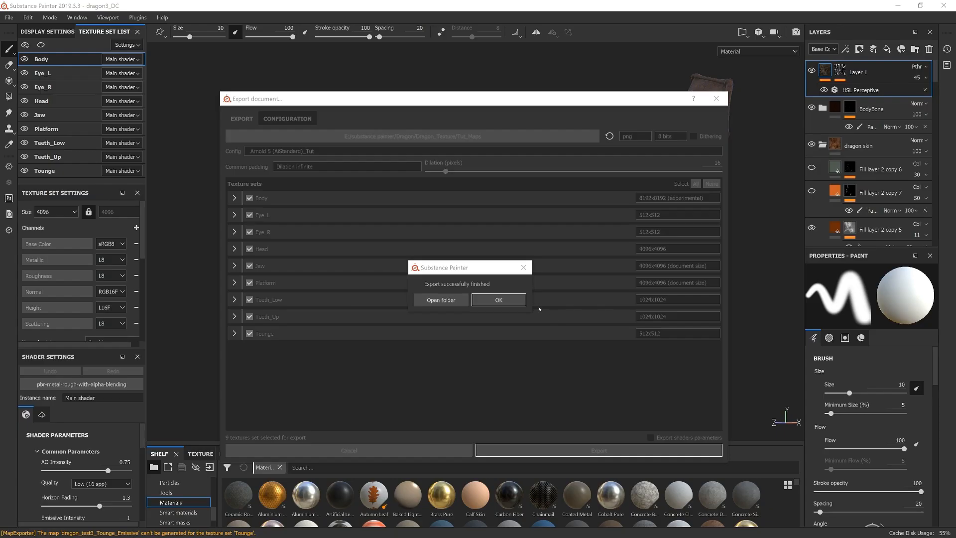
left_click(441, 300)
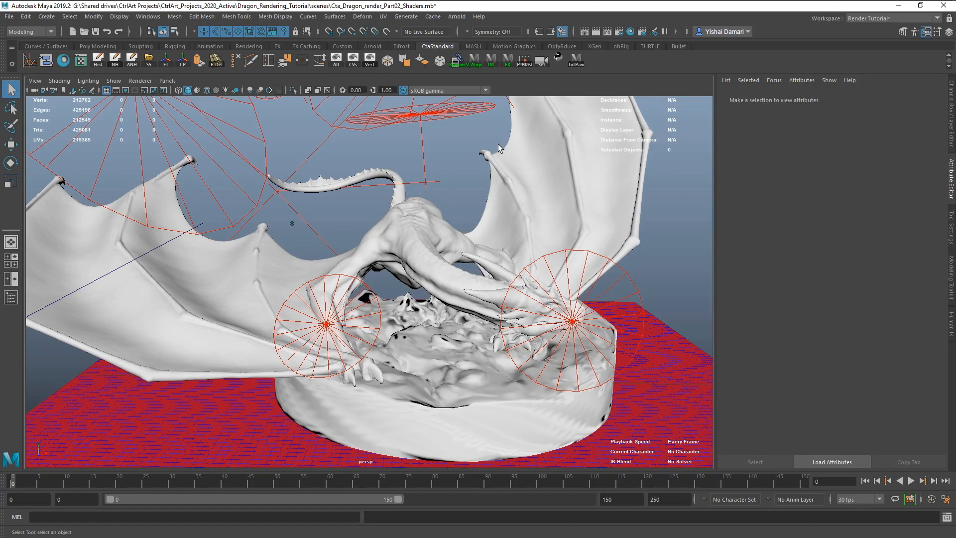
Switch to Maya, render the dragon scene with Arnold, and dock the Arnold RenderView beside the viewport
left_click(457, 17)
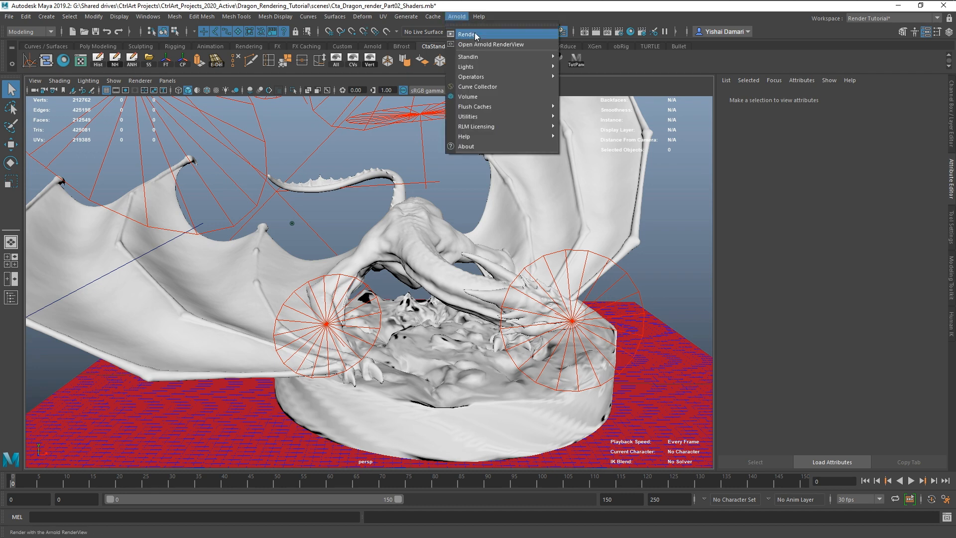
left_click(473, 34)
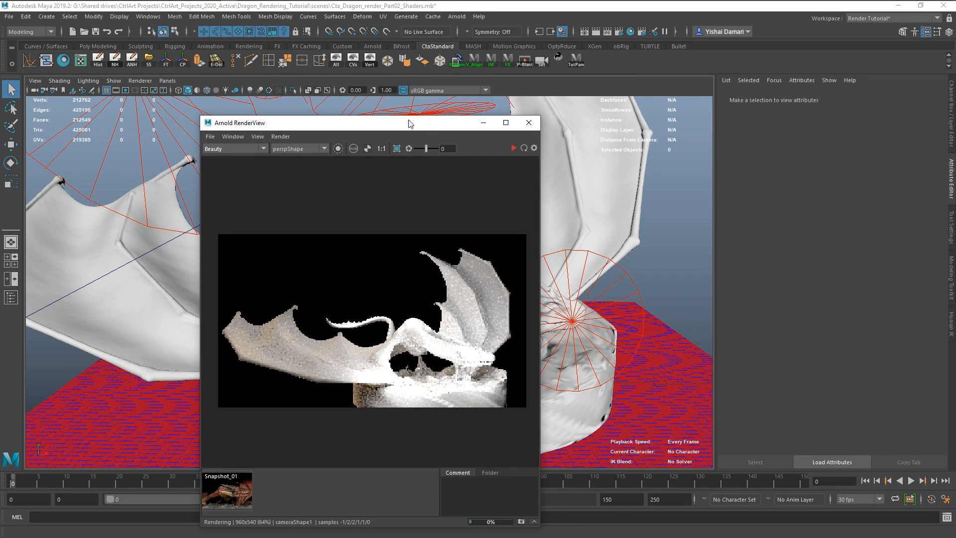
left_click_drag(410, 122, 22, 107)
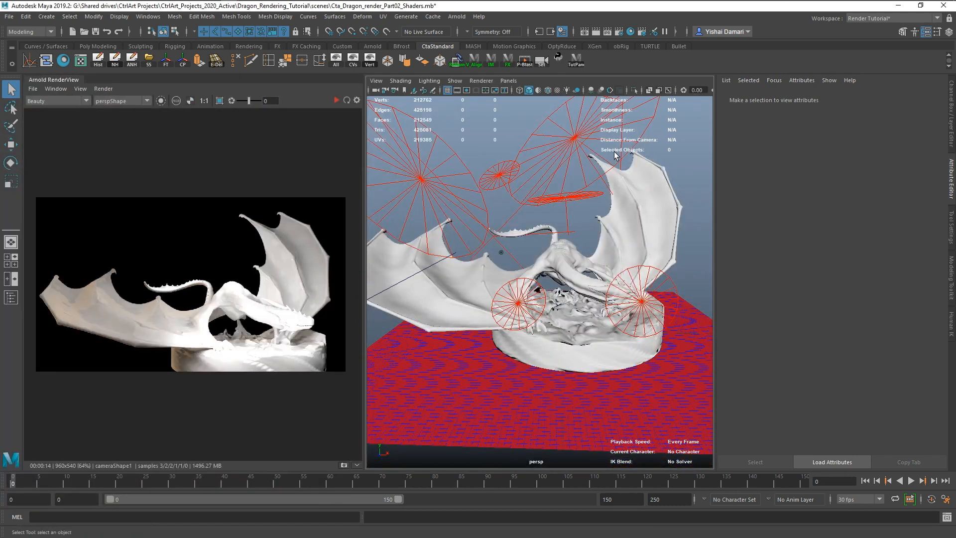
left_click(508, 80)
mouse_move(541, 92)
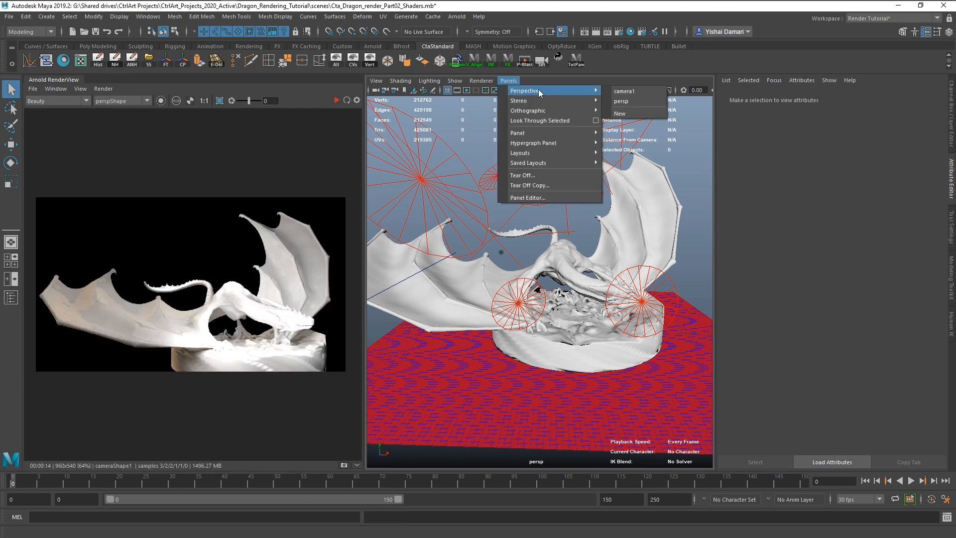
left_click(510, 81)
Switch the single perspective viewport to the four-view layout
key("space")
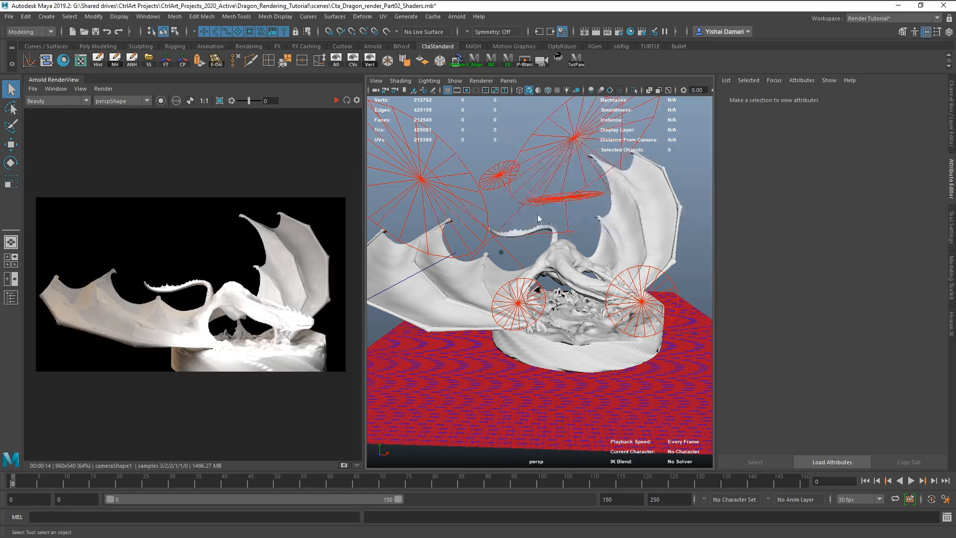
key("space")
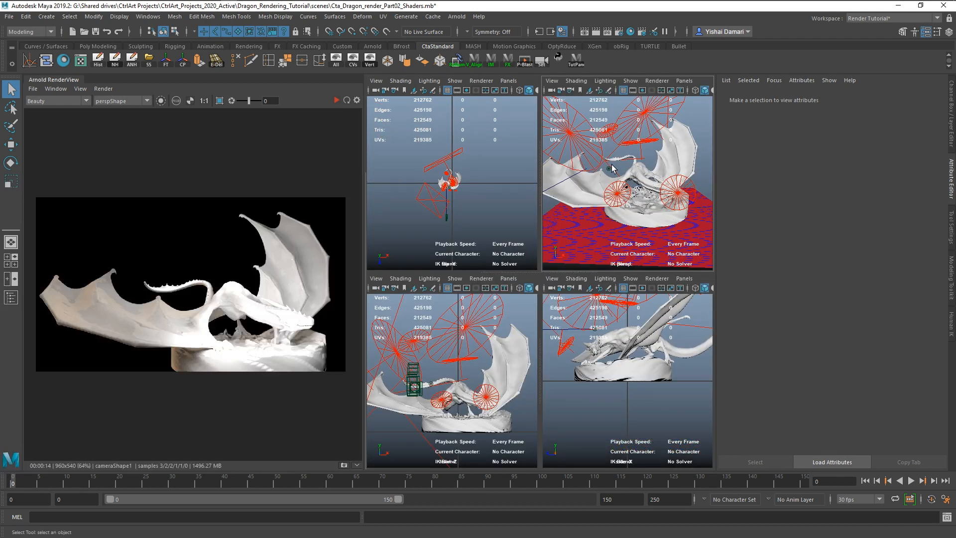
left_click(508, 81)
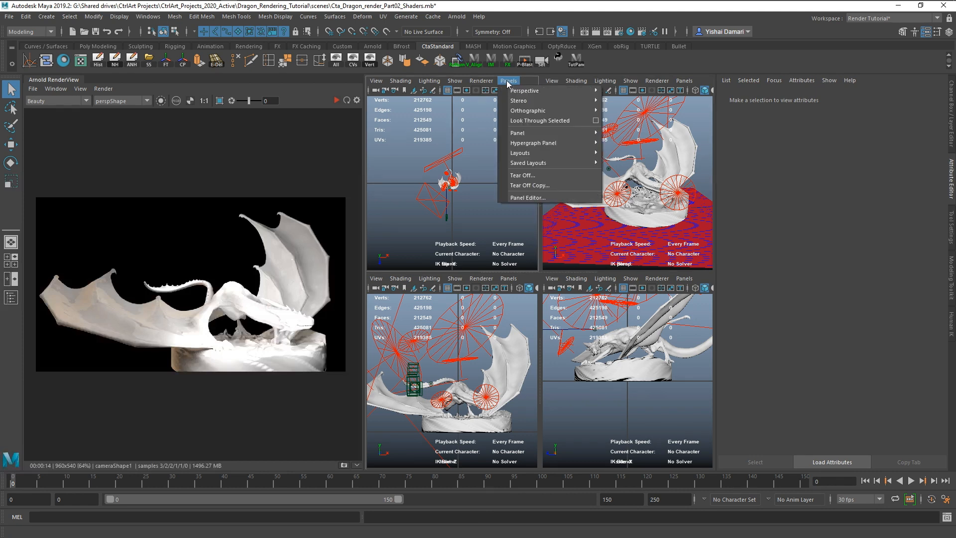
left_click(641, 32)
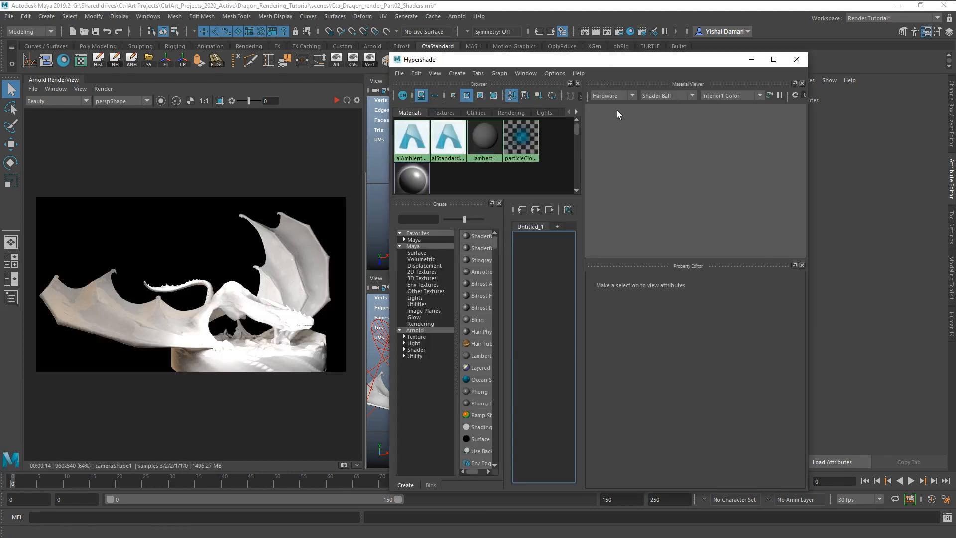
left_click(797, 59)
Replace the top orthographic view in the four-view layout with an embedded Hypershade
left_click(508, 81)
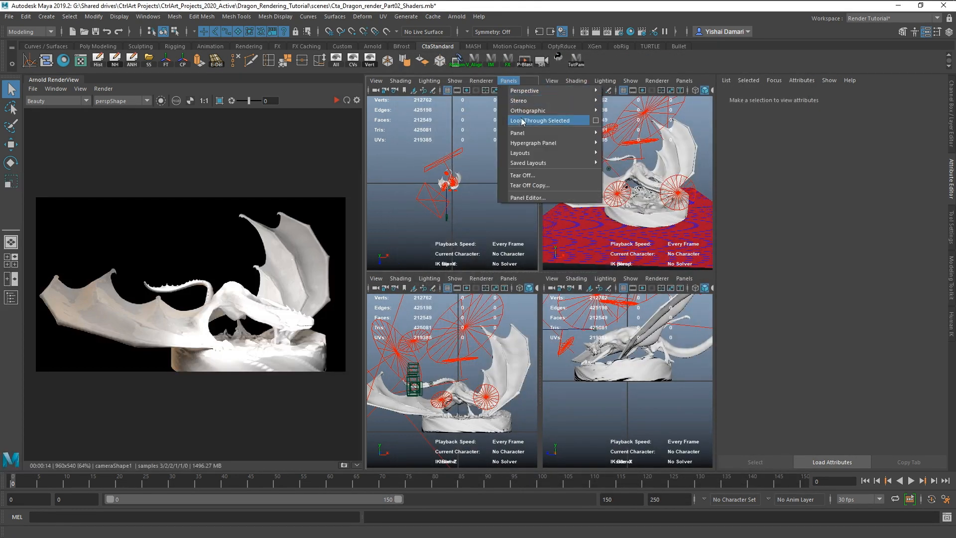
mouse_move(542, 133)
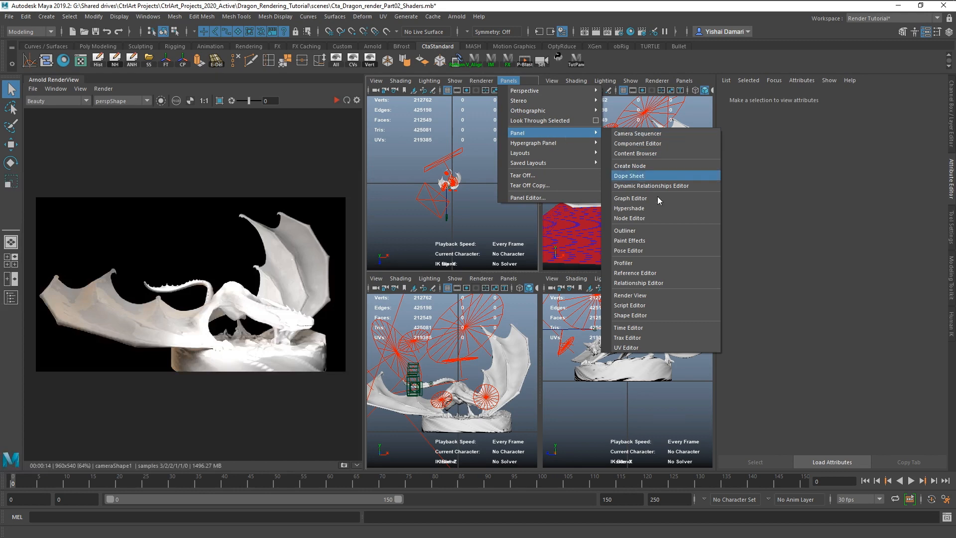
left_click(633, 209)
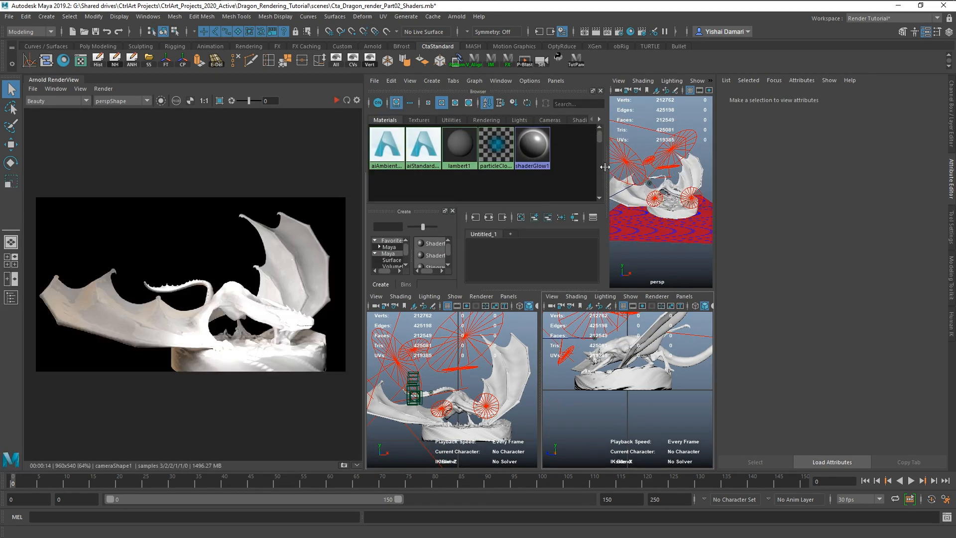
Widen the perspective view beside the Hypershade and switch the side view below it to camera1
left_click_drag(604, 166, 547, 166)
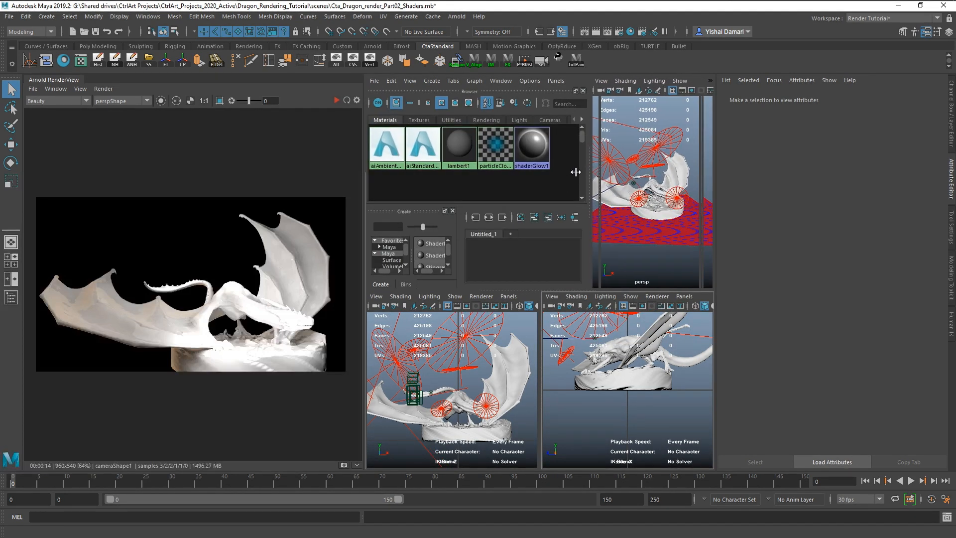
left_click(685, 297)
mouse_move(739, 307)
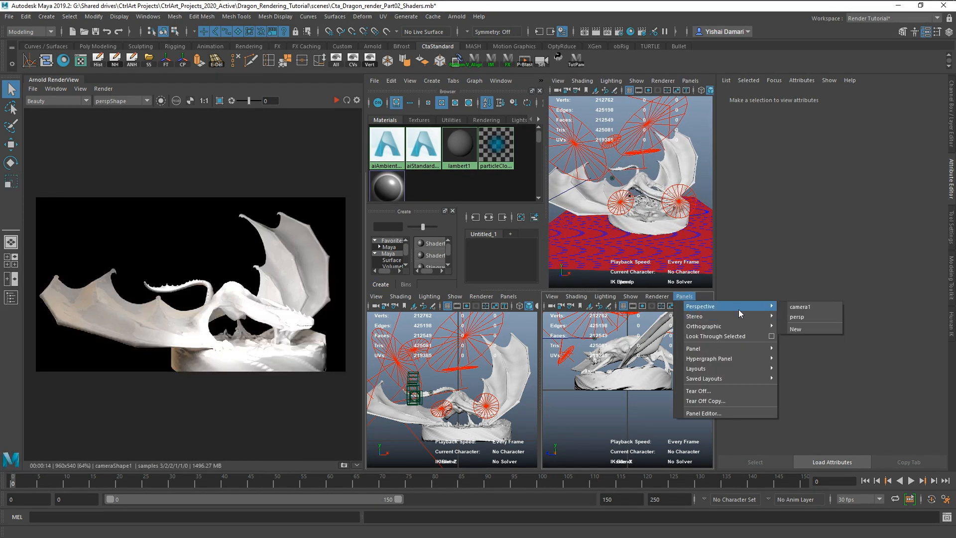
left_click(799, 307)
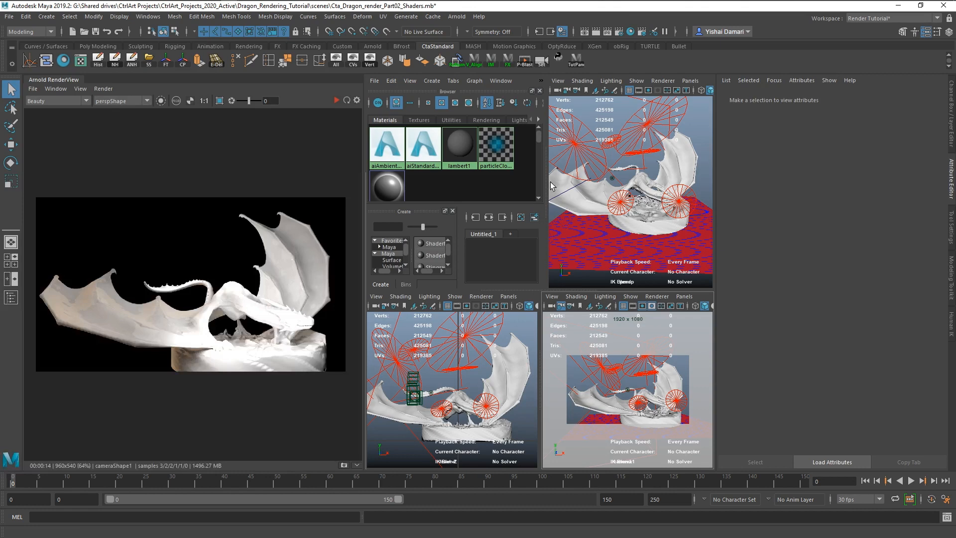
left_click_drag(547, 185, 543, 185)
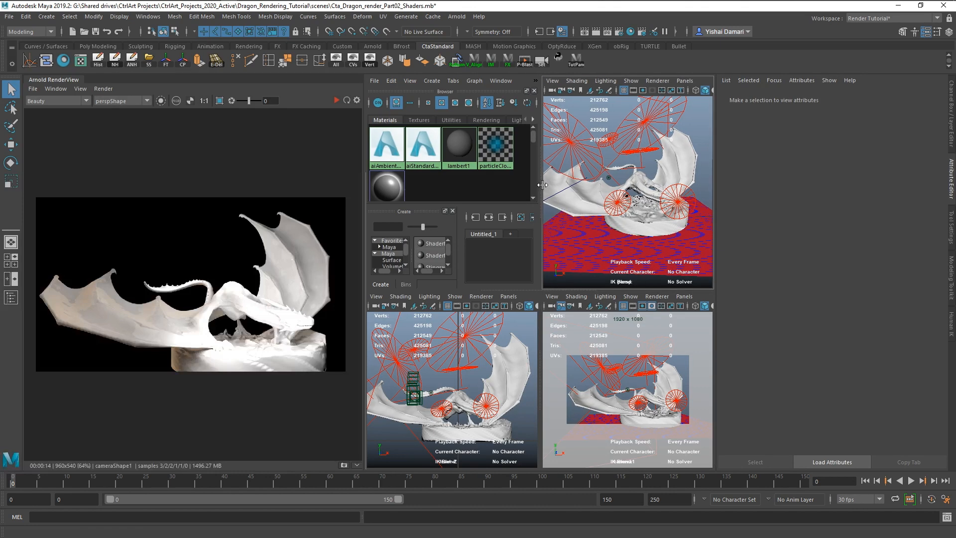
Assign a new Arnold aiStandardSurface material to the dragon's Body mesh
left_click(569, 207)
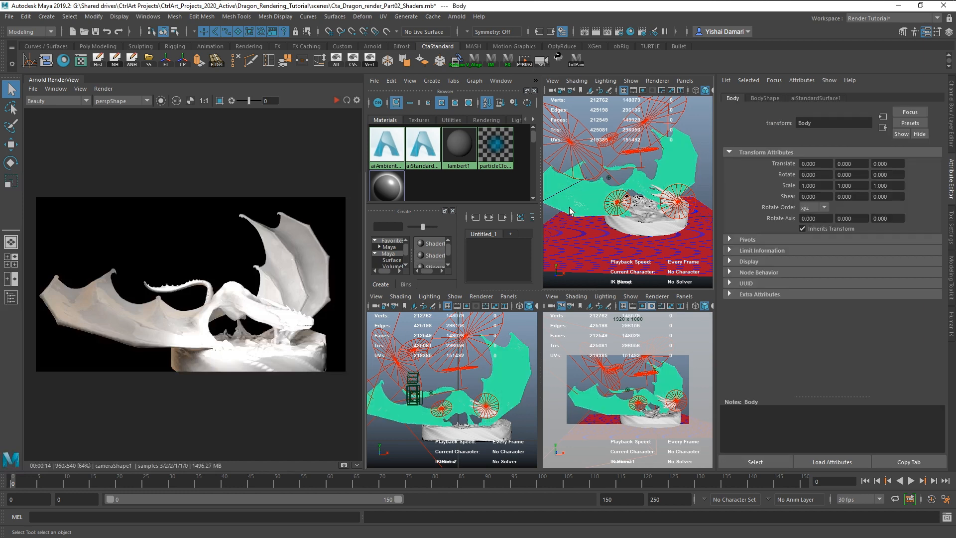
right_click(579, 205)
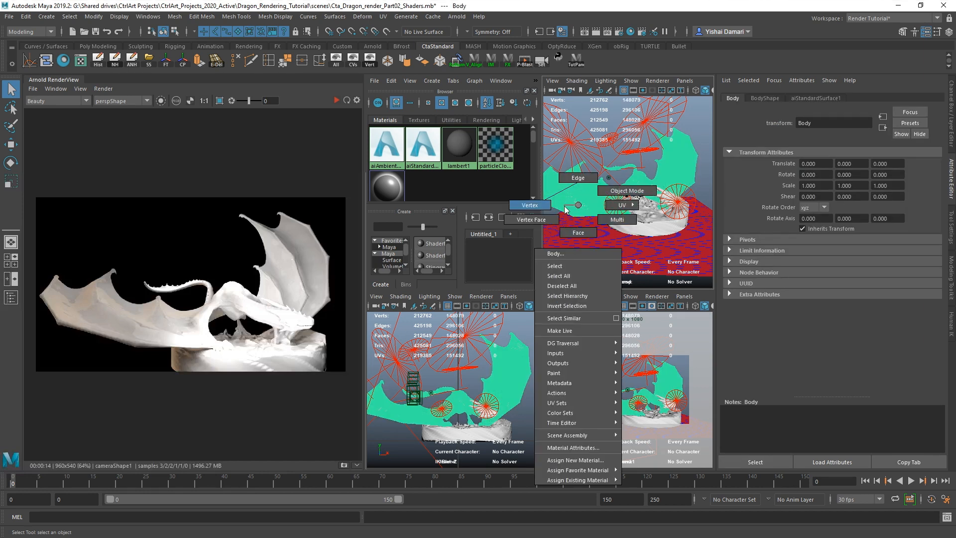
left_click(578, 462)
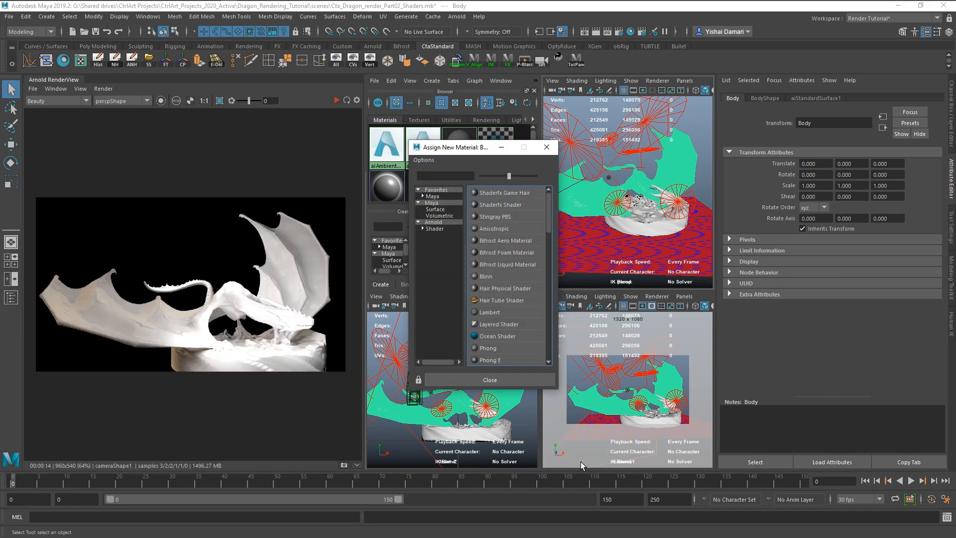
left_click(434, 229)
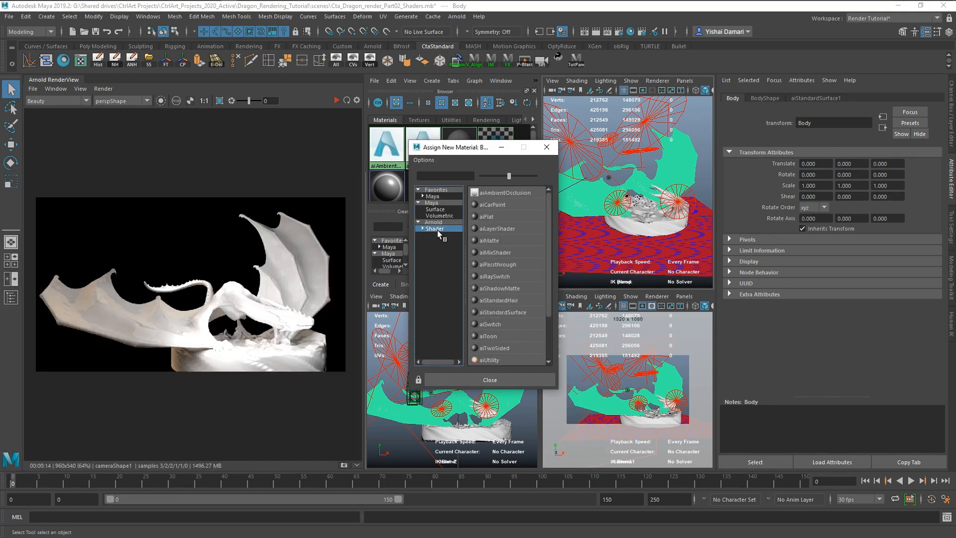
left_click(514, 313)
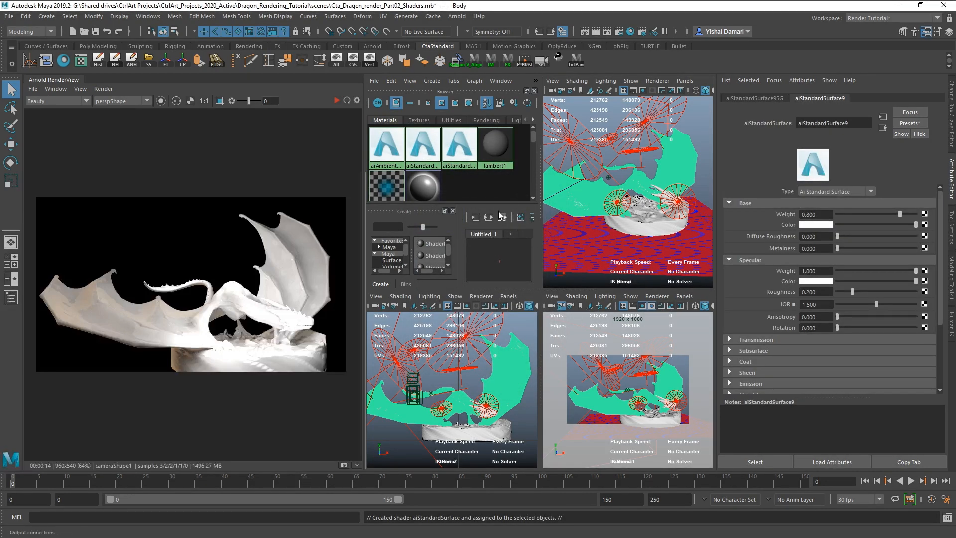
Maximize the Hypershade, graph the material of the selected Body mesh, and spread out its shader and shading group nodes
left_click(589, 211)
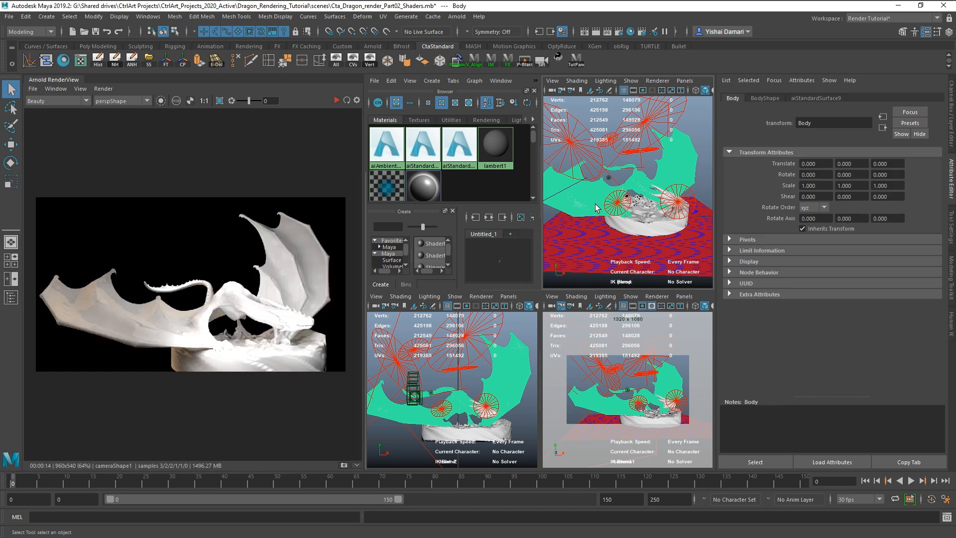
key("space")
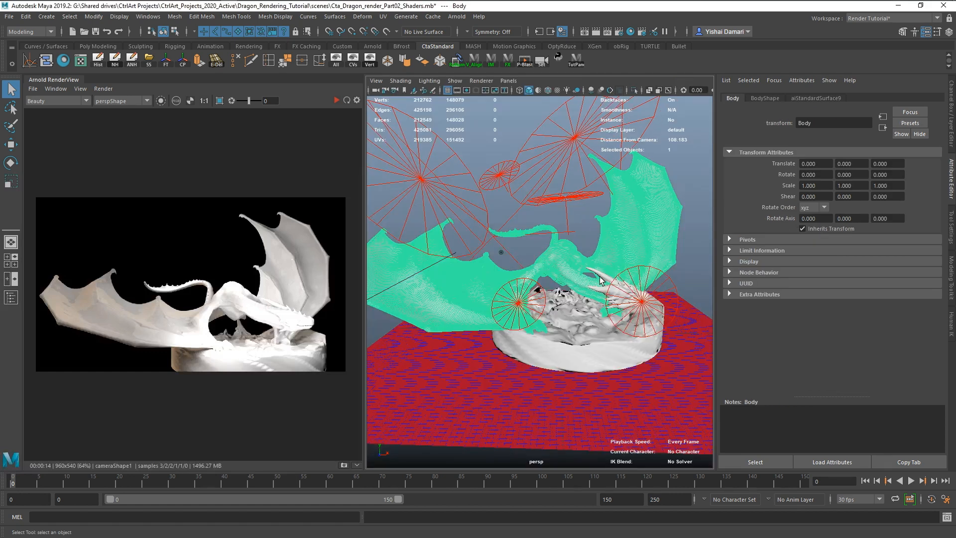
key("space")
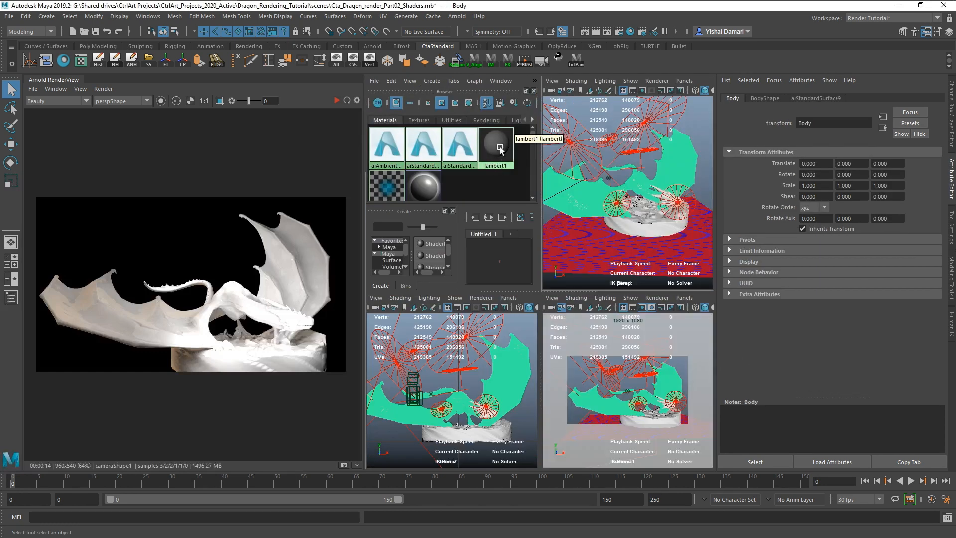
key("space")
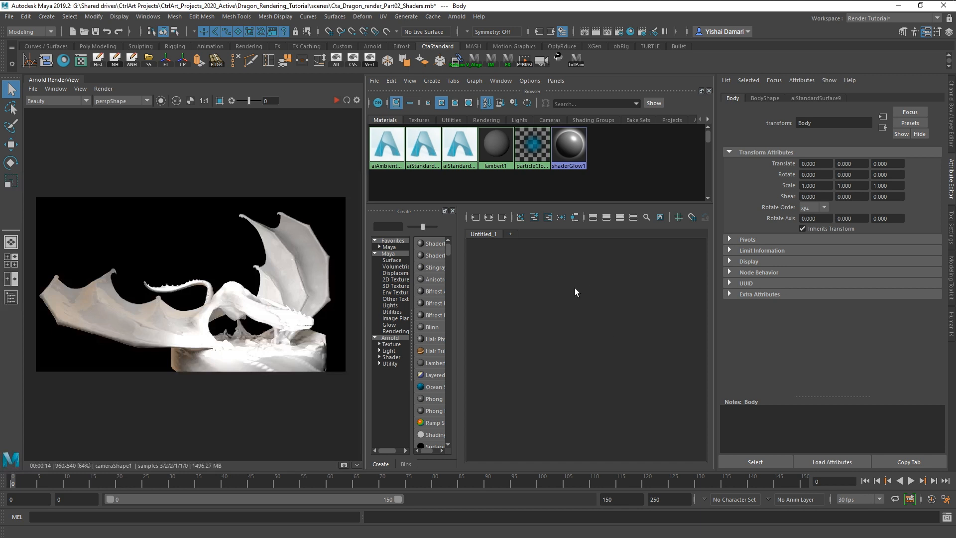
left_click(575, 219)
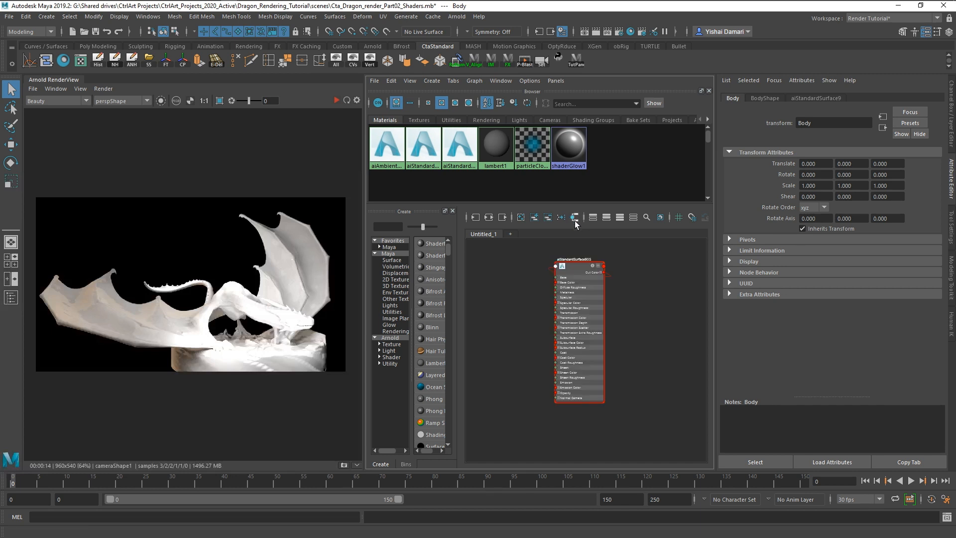
left_click(595, 302)
left_click_drag(595, 302, 627, 280)
left_click_drag(566, 292, 571, 273)
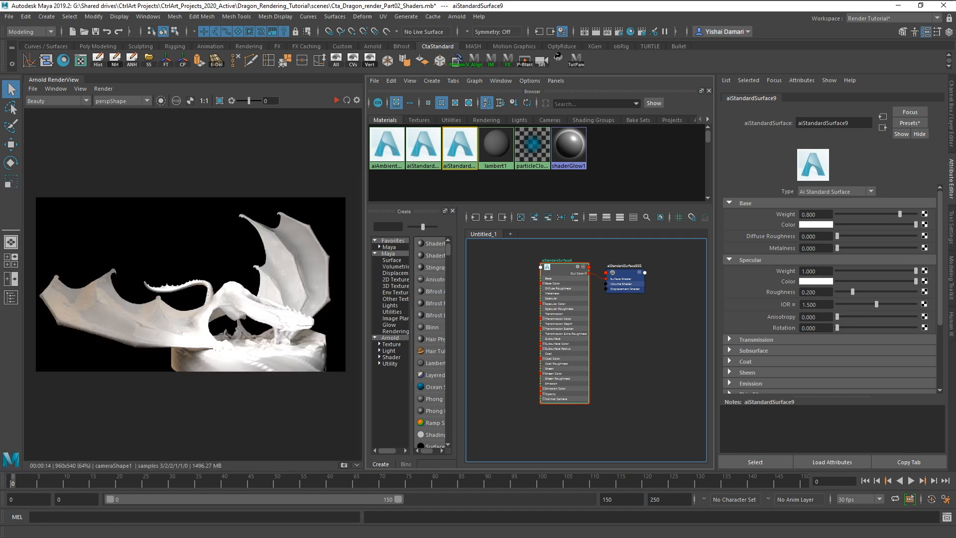
Import the five Body texture maps, from Body_ColorTrans.png to Body_SpecGloss.png, from the Dragon_Texture folder into the Hypershade
left_click_drag(955, 88, 859, 108)
left_click(573, 221)
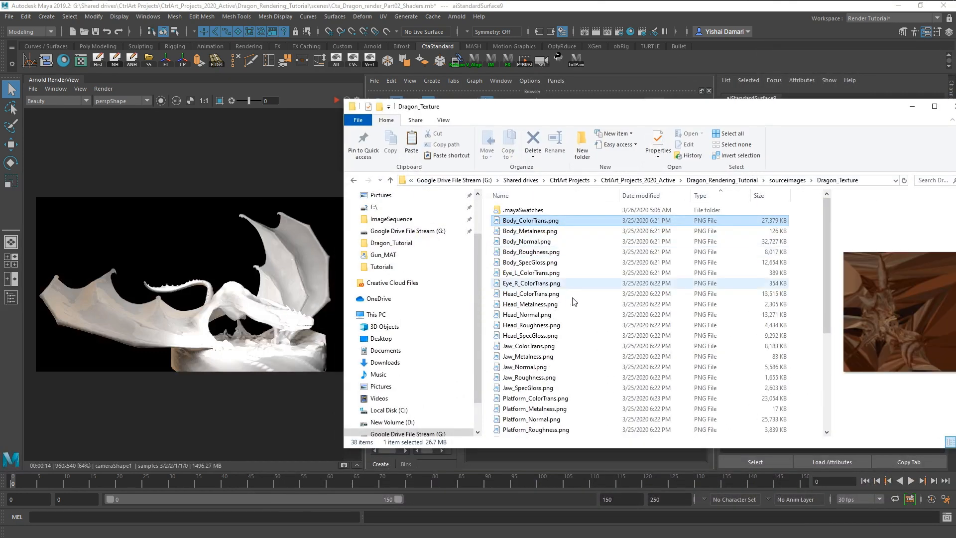
left_click(558, 264, "shift")
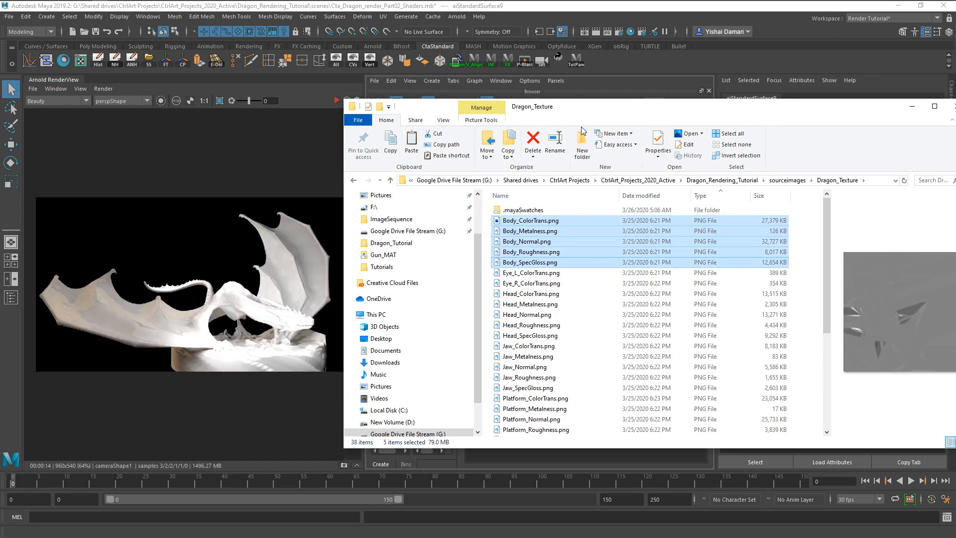
left_click_drag(584, 116, 699, 165)
left_click_drag(662, 280, 428, 161)
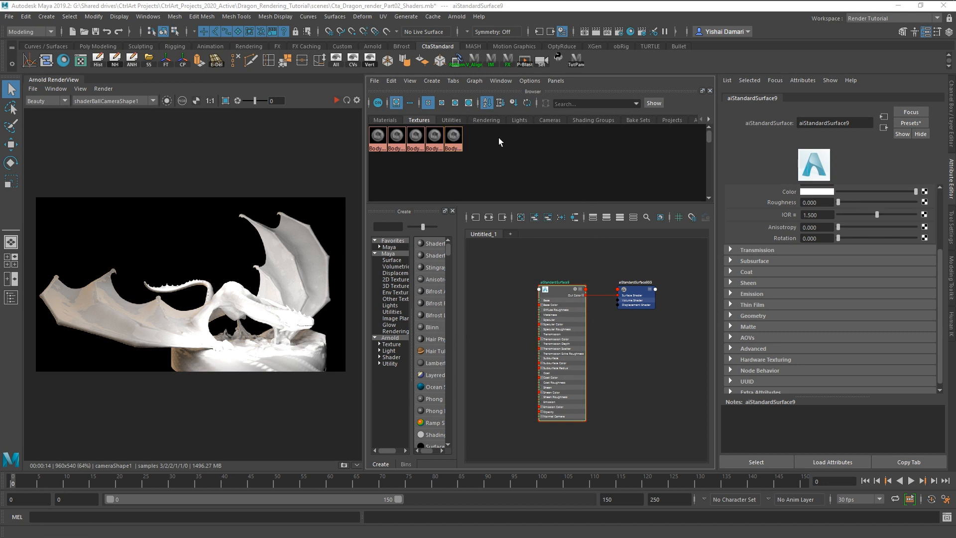
Add all five Body texture file nodes to the material's node graph
left_click_drag(499, 138, 369, 160)
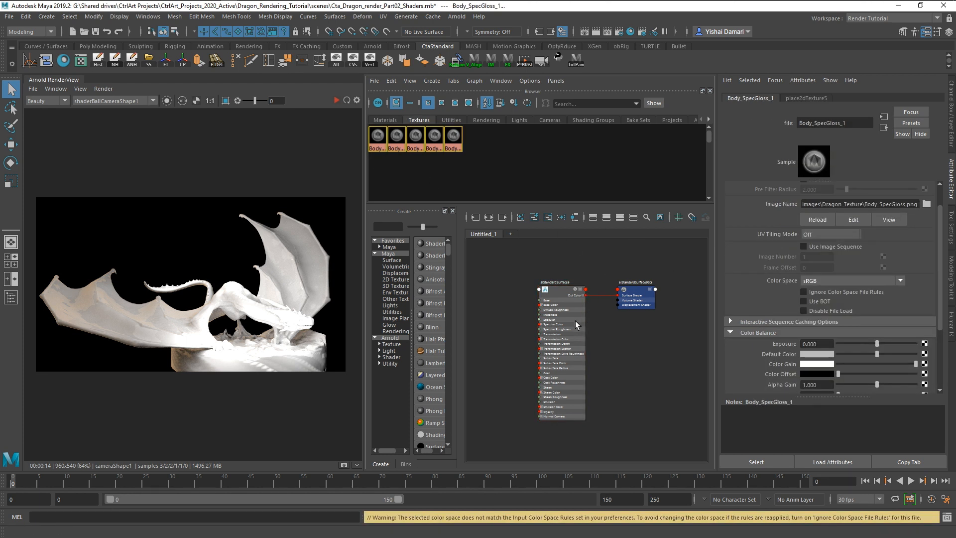
left_click(489, 150)
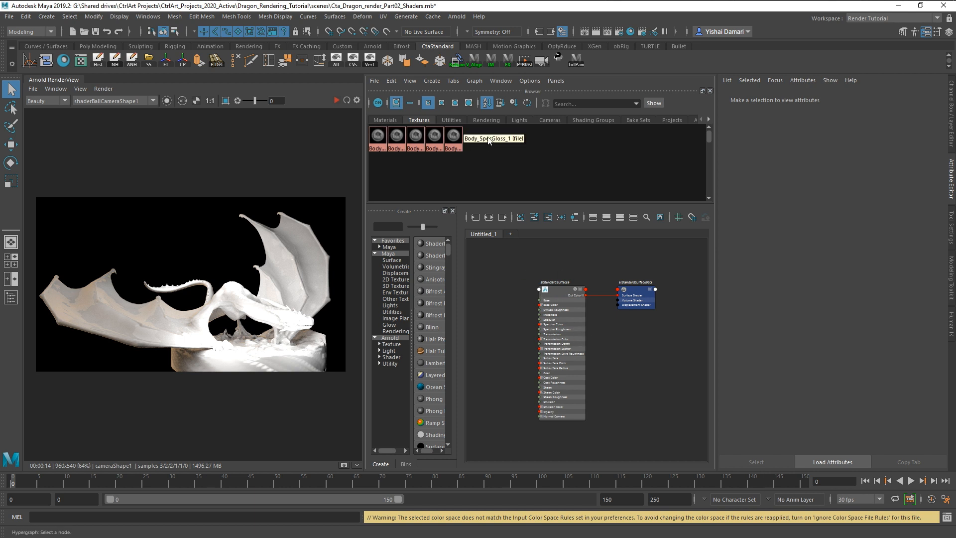
left_click_drag(490, 135, 367, 160)
middle_click_drag(412, 141, 512, 294)
scroll(621, 325, "down", 4)
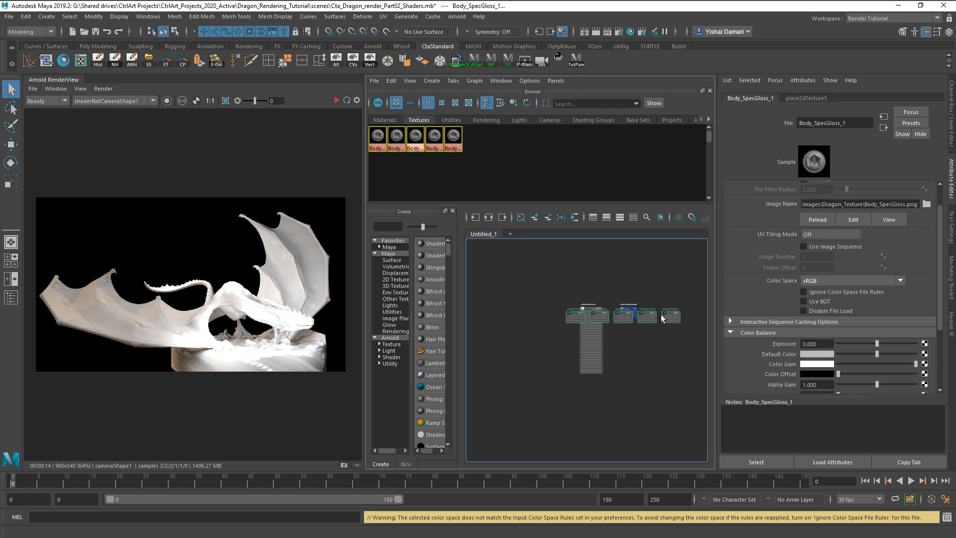
Arrange the five Body file nodes in a column beside the aiStandardSurface node's inputs
left_click_drag(665, 313, 559, 319)
scroll(564, 289, "up", 2)
scroll(567, 291, "down", 4)
left_click(561, 317)
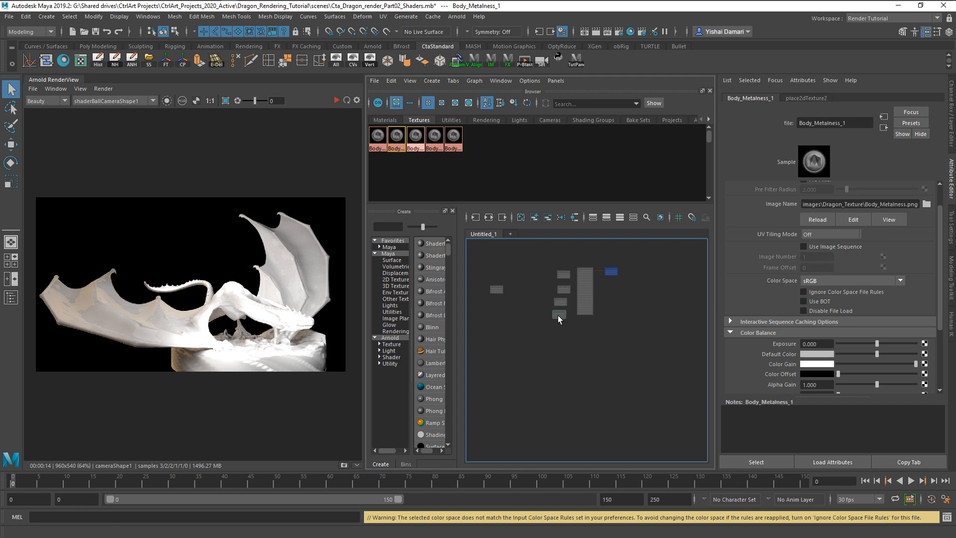
left_click_drag(497, 293, 563, 321)
scroll(566, 312, "up", 3)
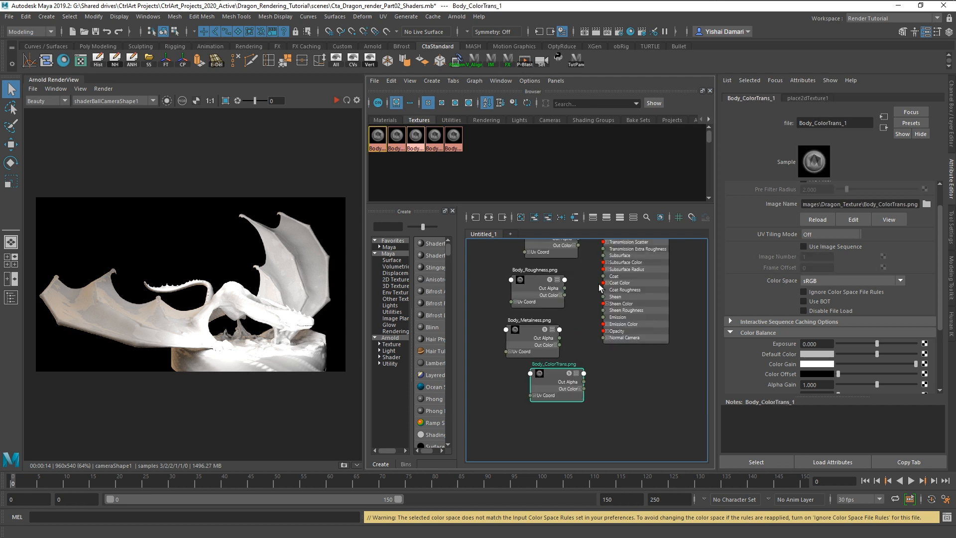
scroll(595, 320, "up", 2)
middle_click_drag(586, 299, 587, 440, "alt")
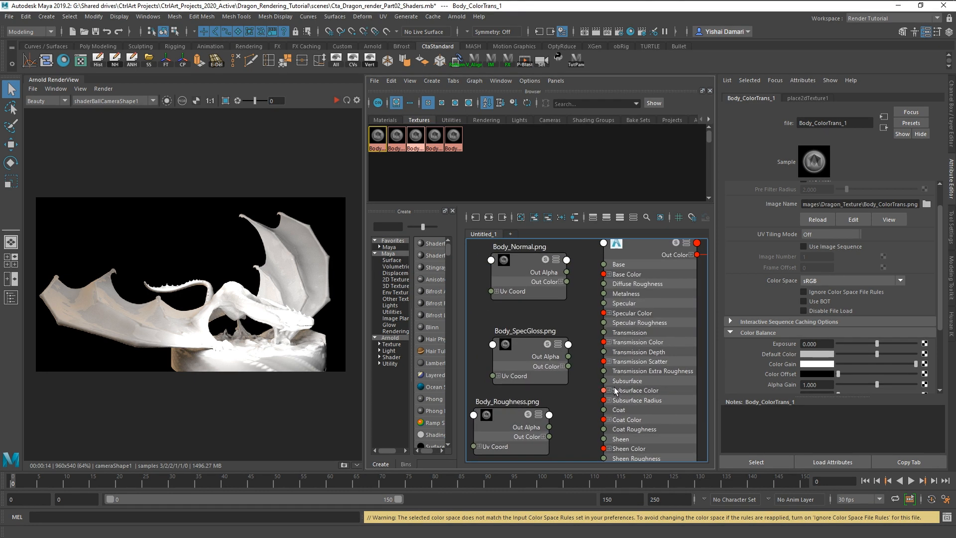
Connect Body_ColorTrans to the body shader's base color and move its node above the other file nodes
left_click(658, 299)
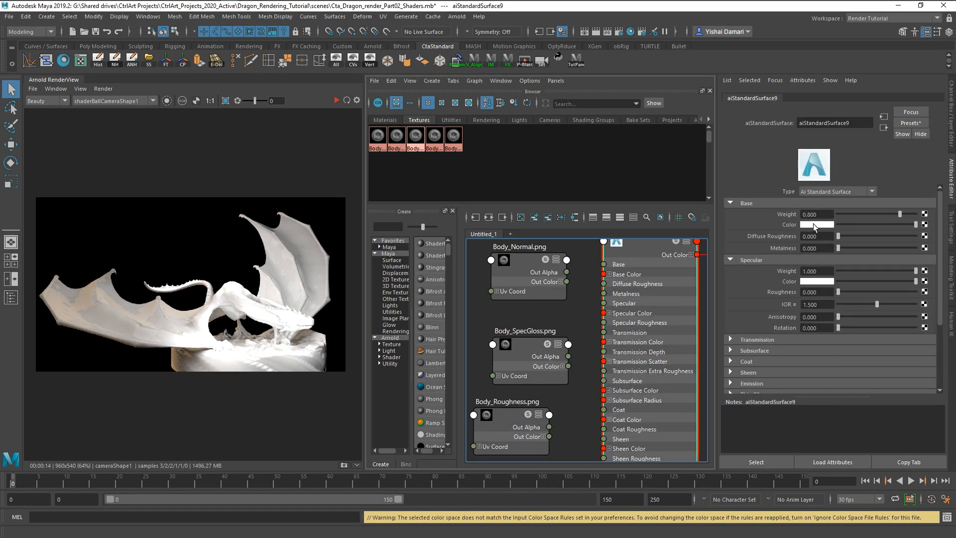
scroll(522, 410, "down", 2)
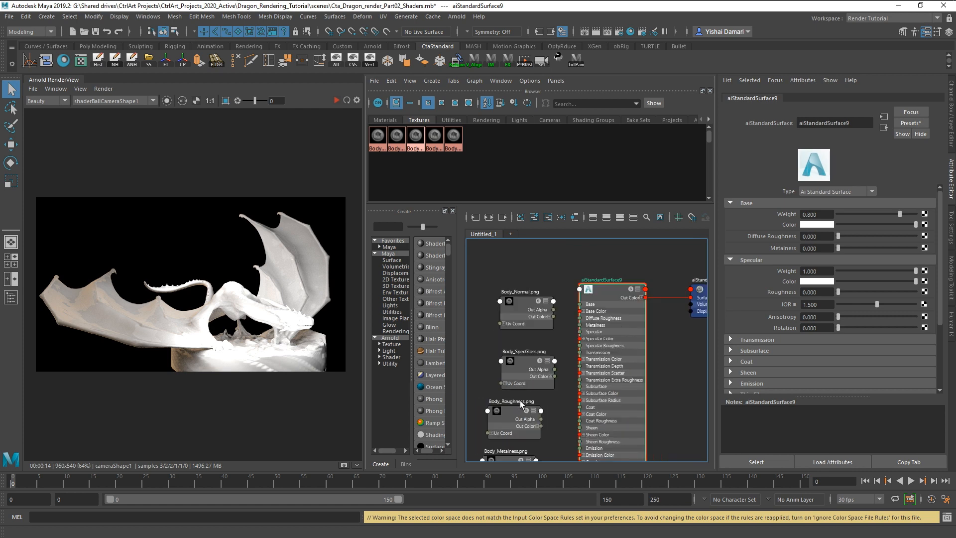
middle_click_drag(538, 414, 533, 360, "alt")
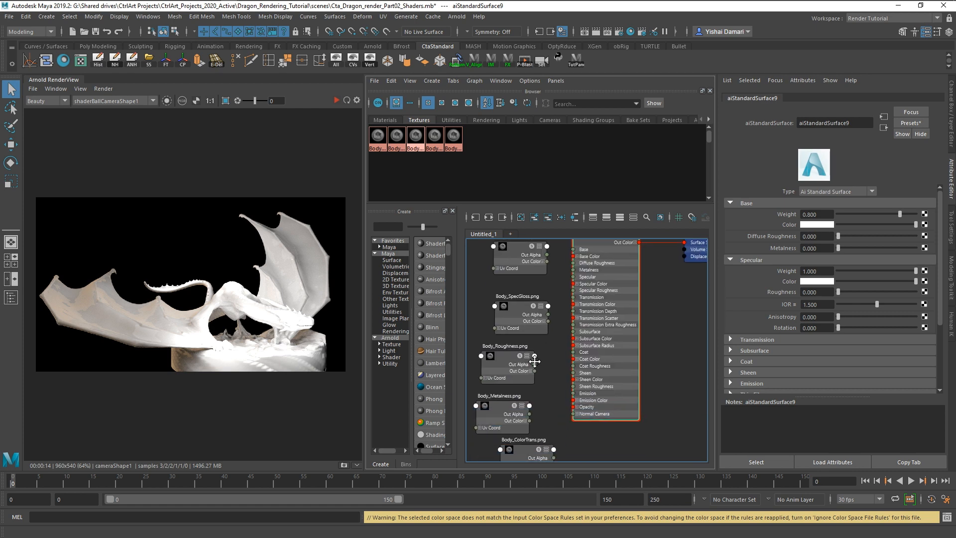
middle_click_drag(533, 450, 802, 227)
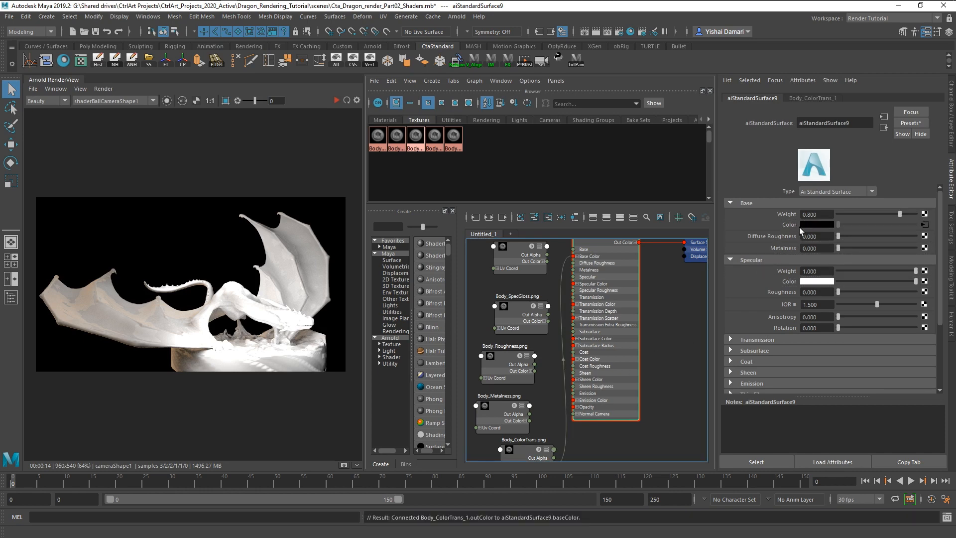
left_click_drag(531, 453, 520, 273)
key("f")
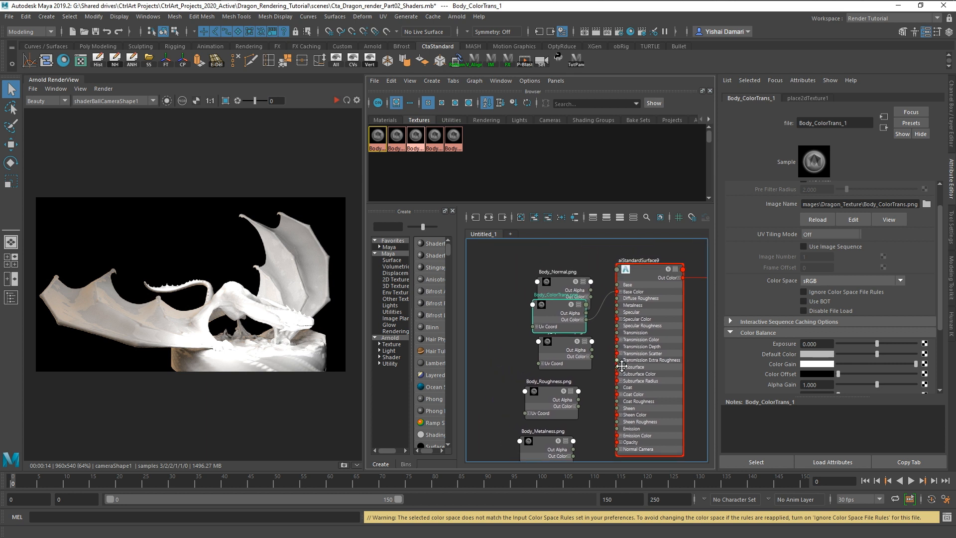
left_click_drag(587, 344, 520, 291)
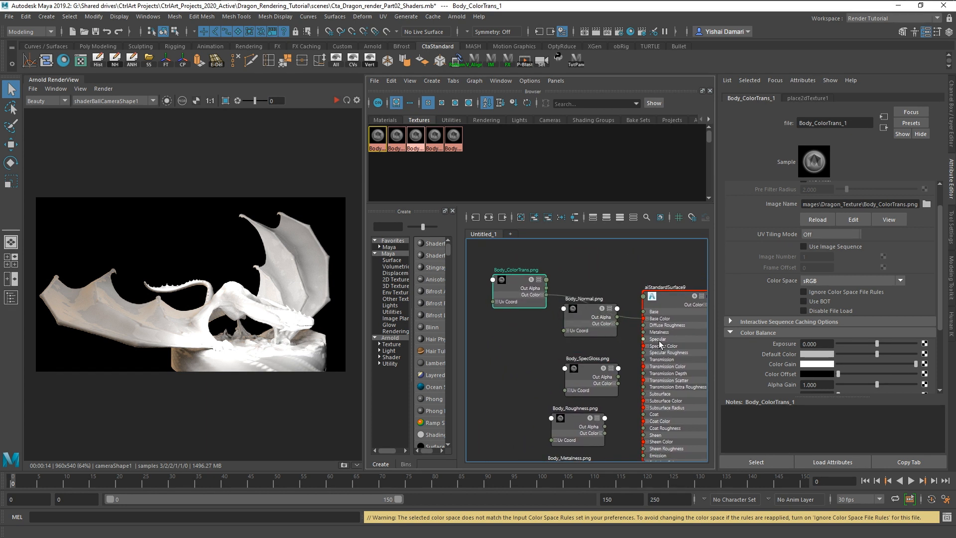
Connect Body_SpecGloss to the body shader's specular weight and Body_Roughness to its specular roughness
left_click(682, 315)
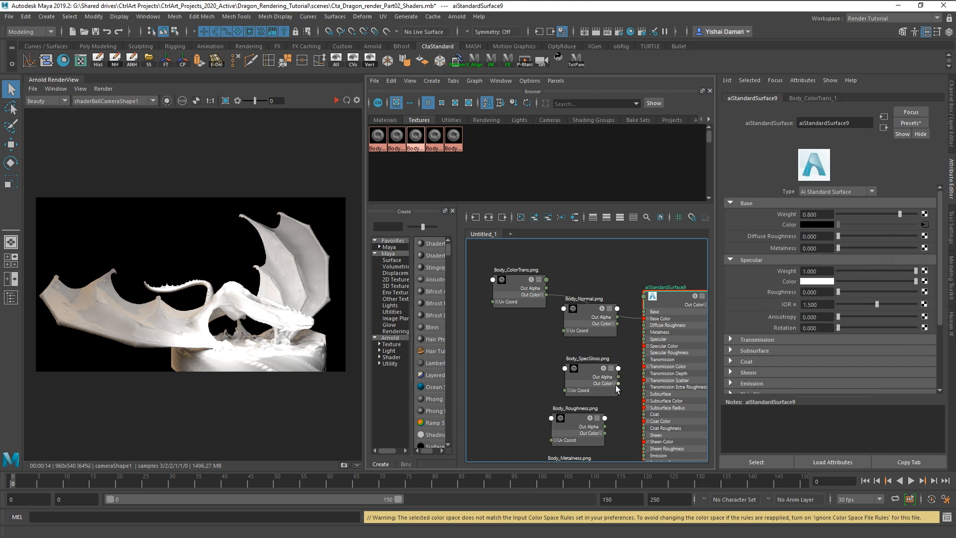
middle_click_drag(593, 381, 787, 274)
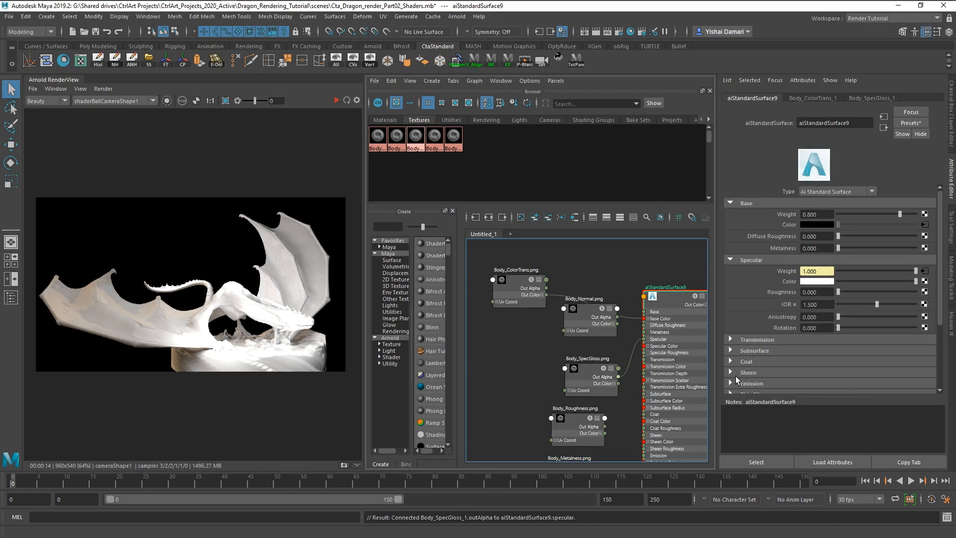
left_click_drag(598, 366, 582, 357)
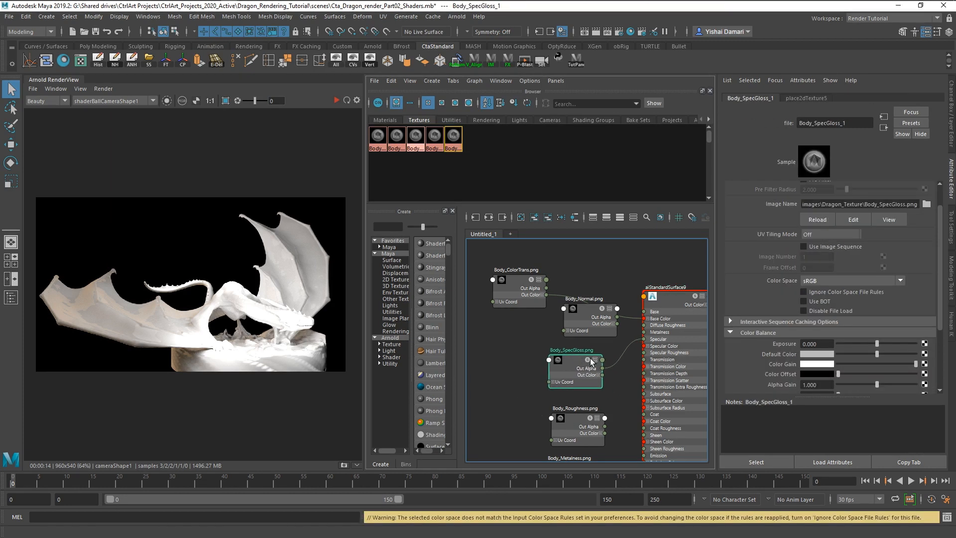
left_click(676, 311)
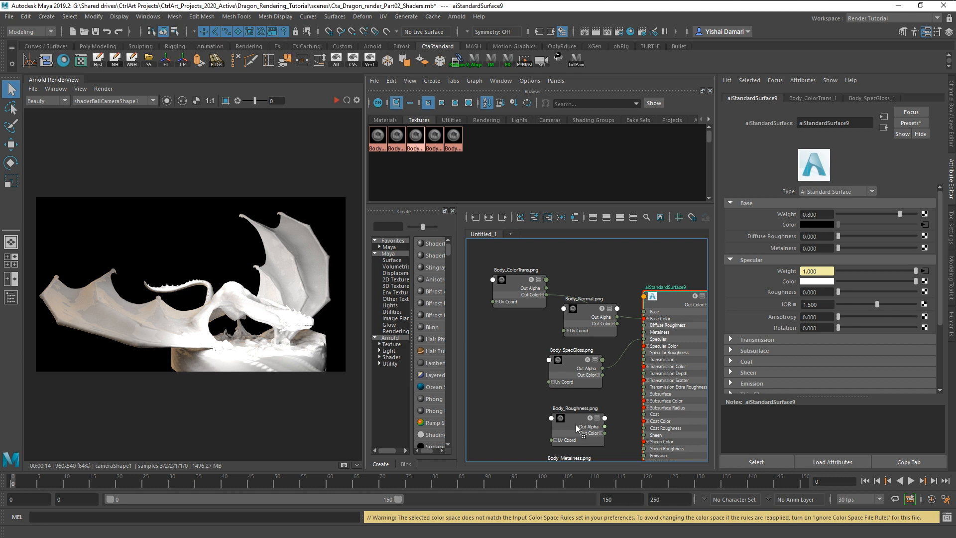
middle_click_drag(577, 428, 780, 291)
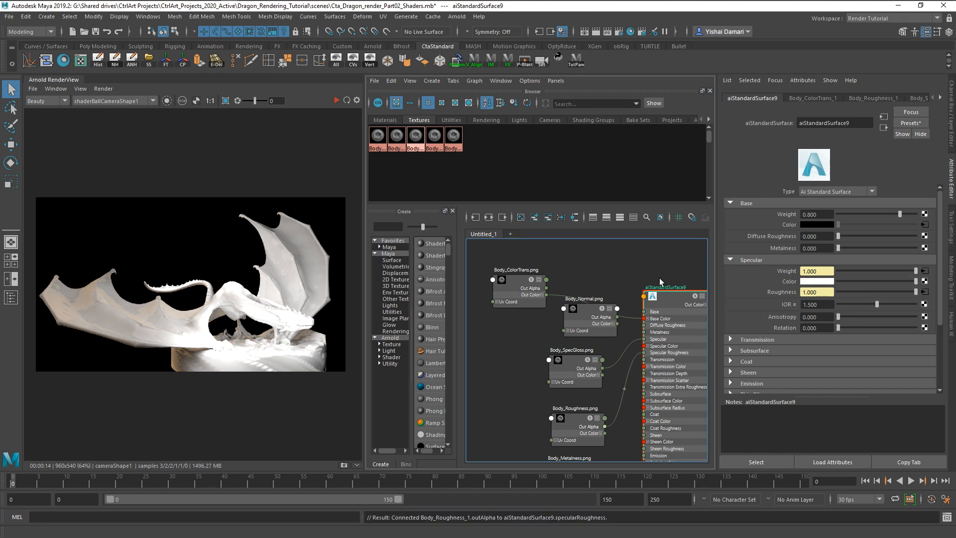
Move the aiStandardSurface node higher in the graph and delete the Body_Metalness file node
left_click_drag(661, 301, 657, 280)
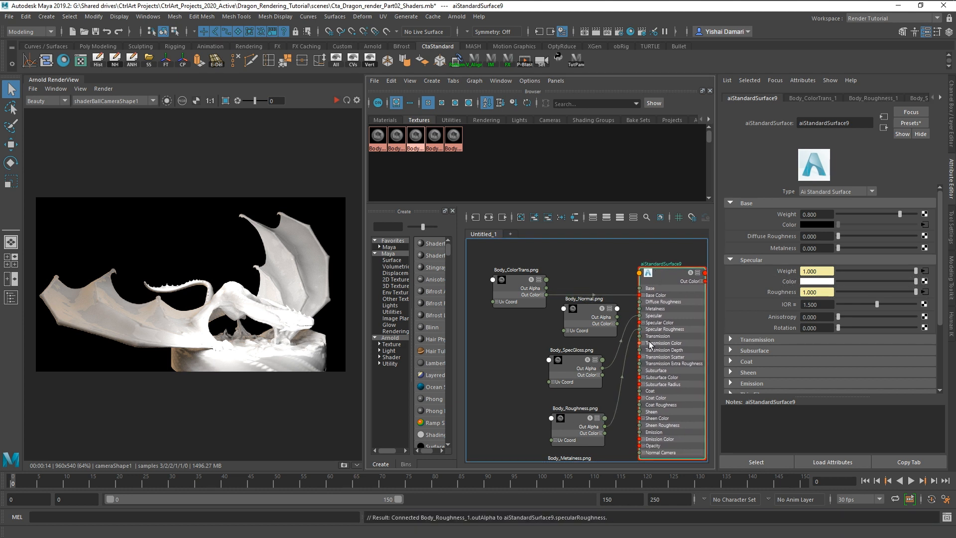
middle_click_drag(633, 365, 618, 319, "alt")
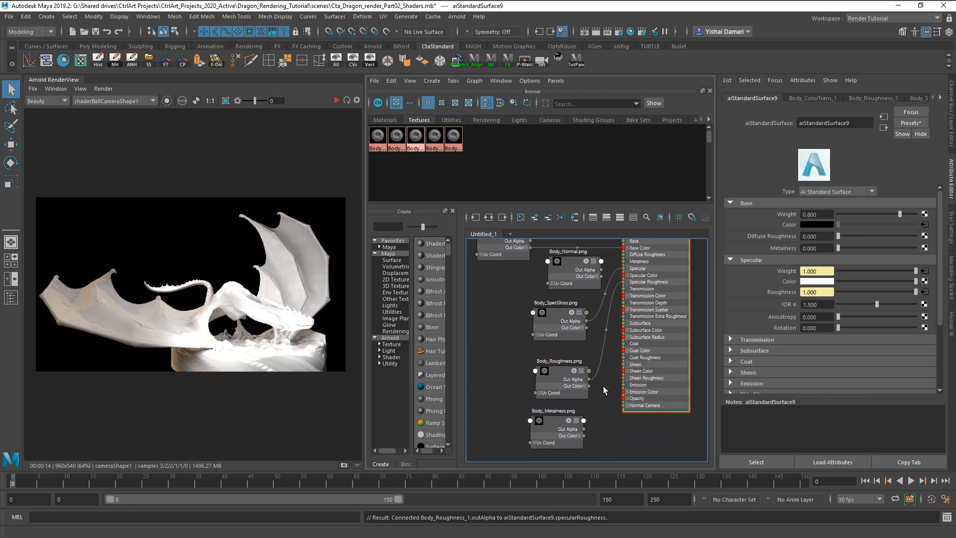
left_click(563, 437)
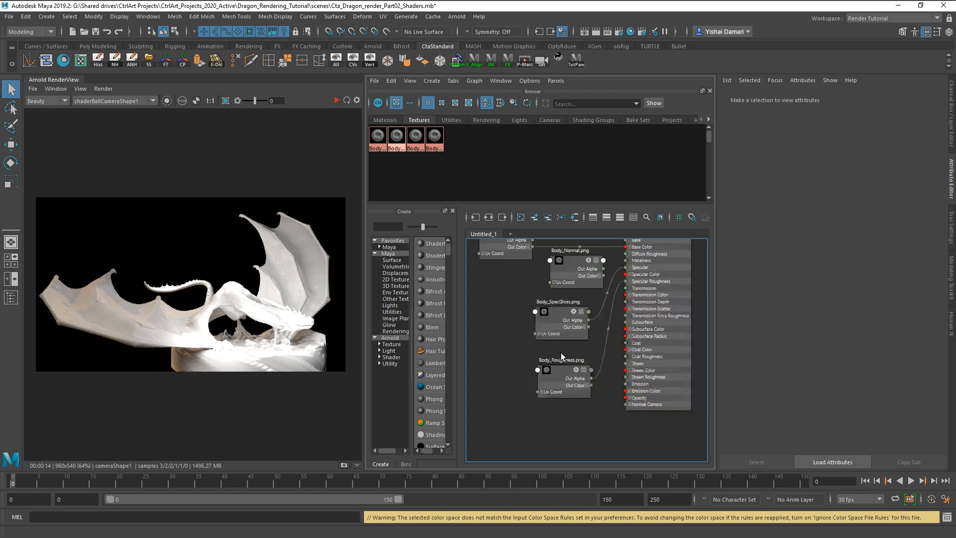
Connect the Body_Normal file node to the body shader's Bump Mapping under its Geometry attributes
mouse_move(560, 353)
middle_mouse_down("alt")
mouse_move(650, 405)
mouse_move(557, 362)
middle_mouse_up("alt")
left_click(617, 276)
scroll(821, 331, "down", 5)
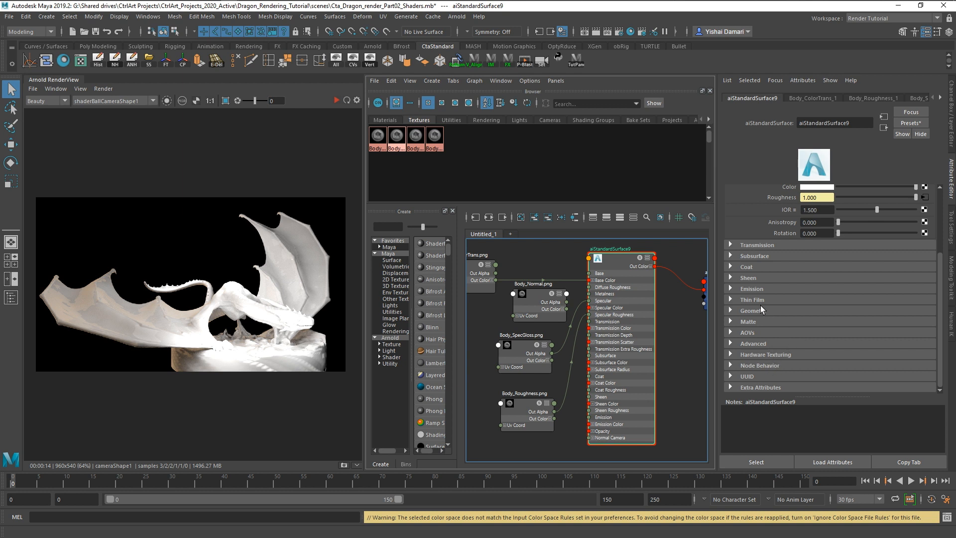
left_click(752, 311)
middle_click_drag(533, 311, 781, 343)
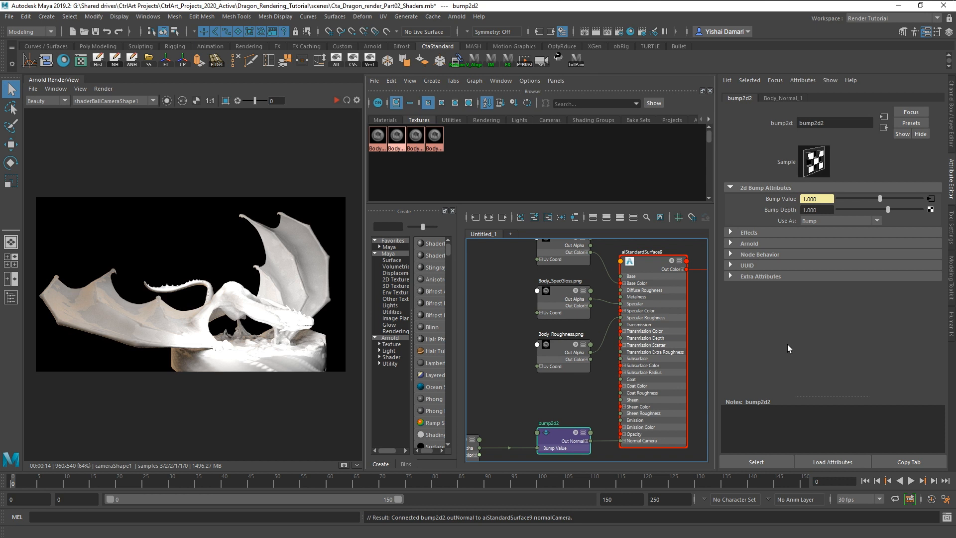
Set the bump node's Use As to Tangent Space Normals and show the connected Body_Normal file's attributes
left_click(816, 221)
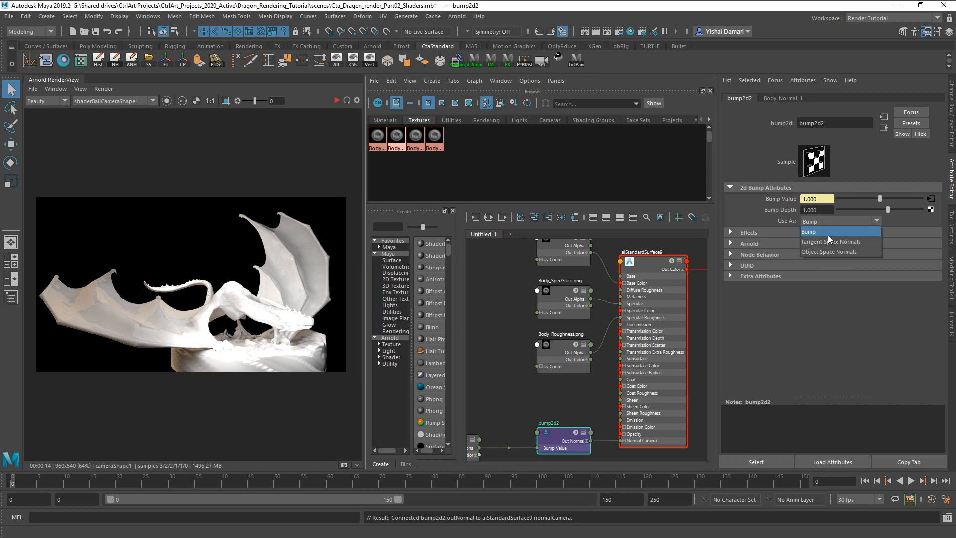
left_click(828, 242)
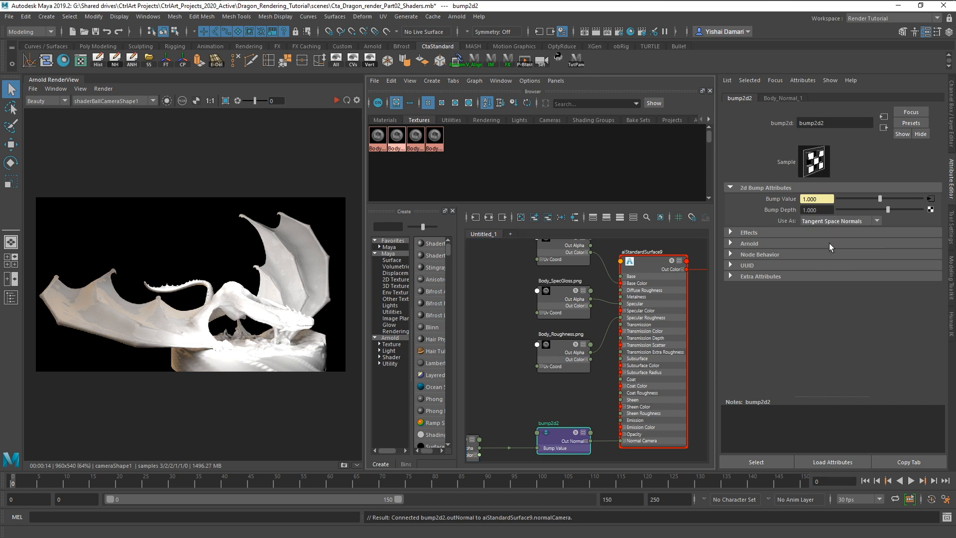
left_click(930, 199)
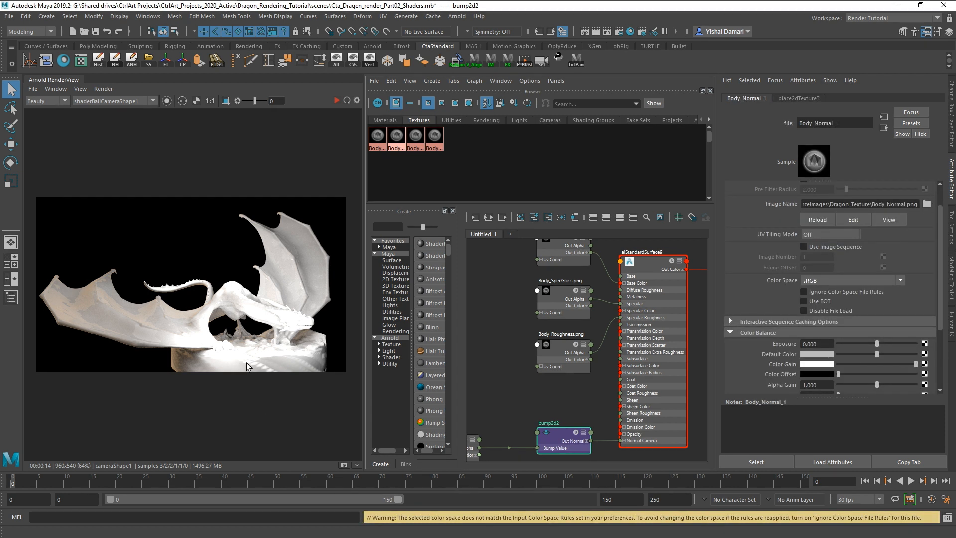
Render the dragon with the connected body maps, store a snapshot and expand the snapshot strip
left_click(347, 101)
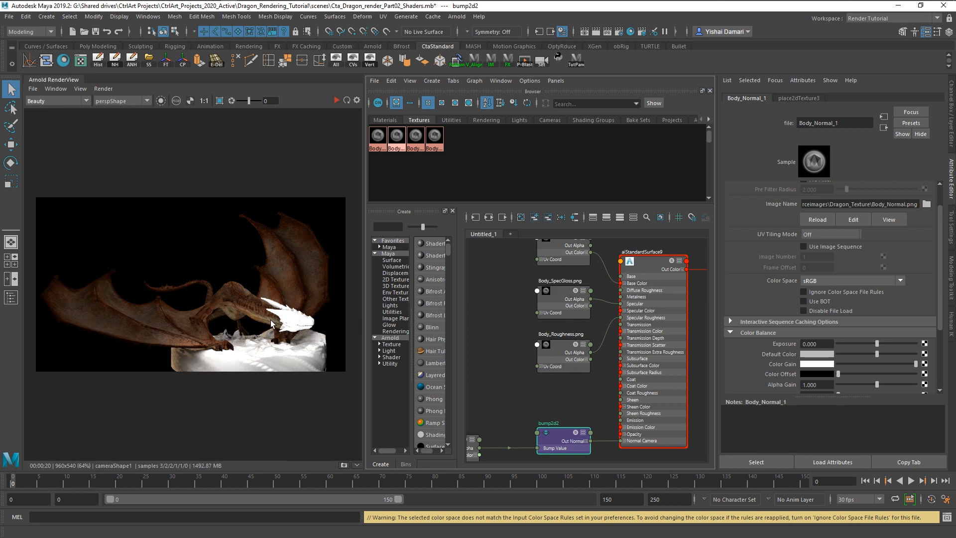
left_click(344, 465)
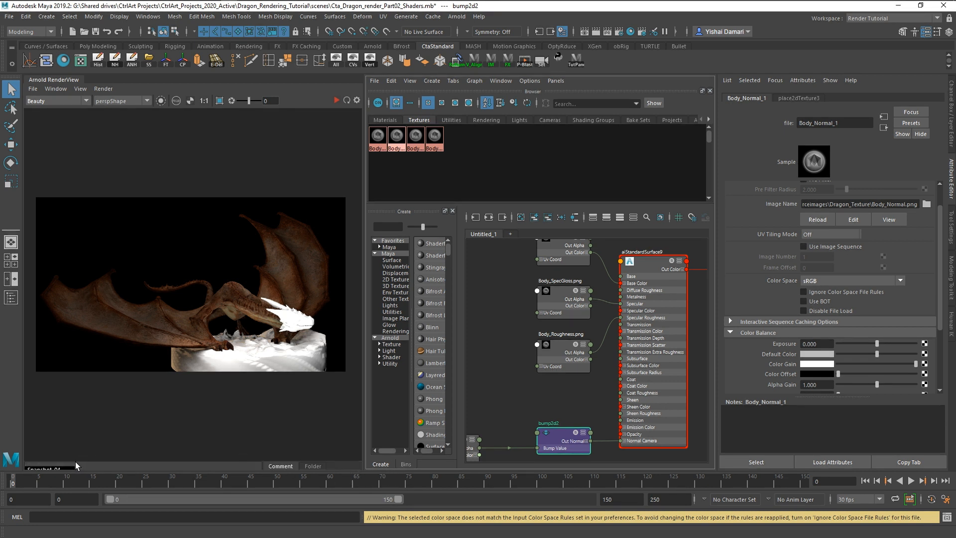
left_click(62, 466)
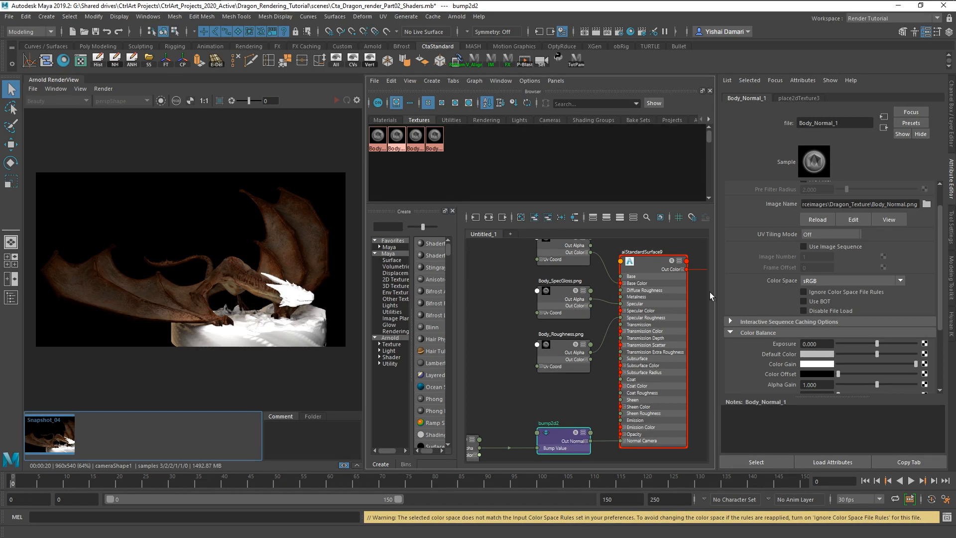
Check the Body_ColorTrans file node's attributes and set the Body_SpecGloss texture's color space to Raw
scroll(562, 344, "down", 5)
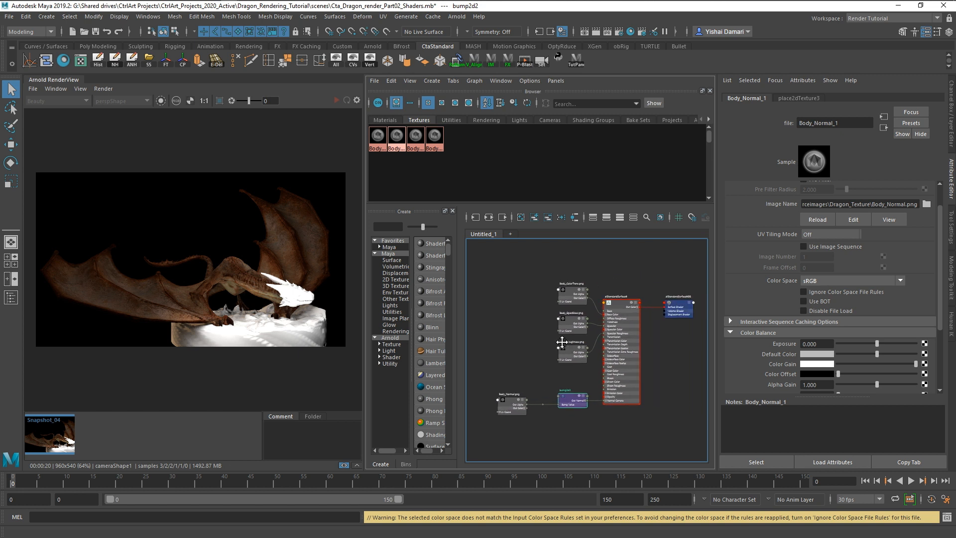
scroll(562, 344, "up", 5)
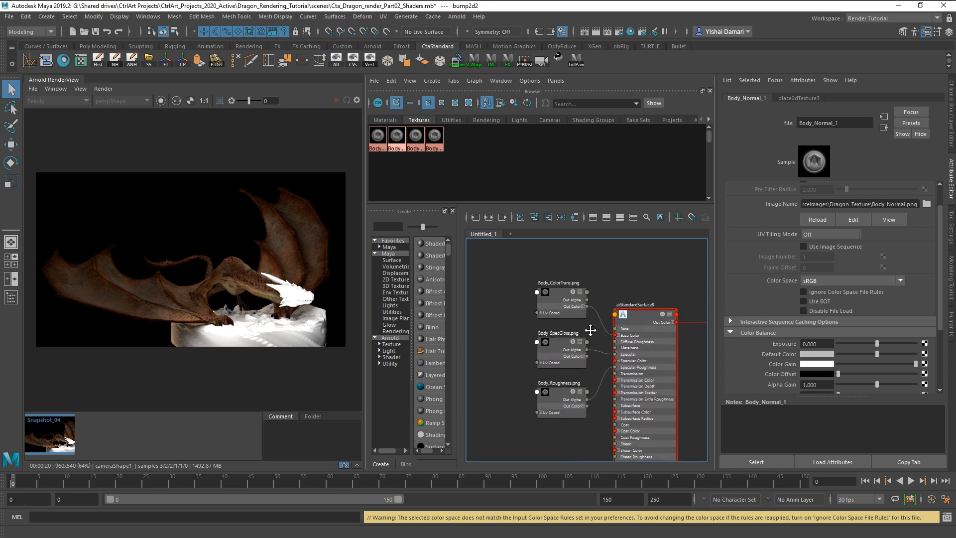
left_click(552, 307)
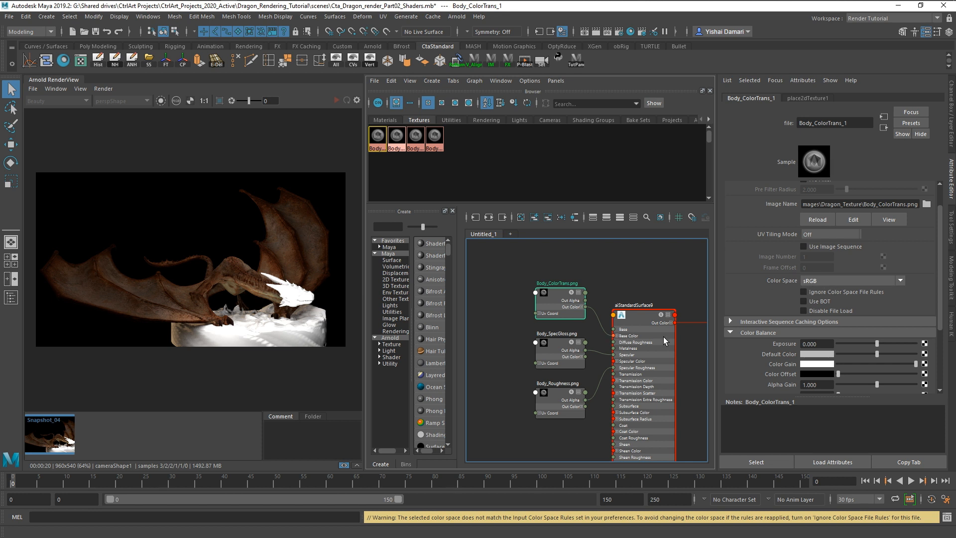
left_click(550, 354)
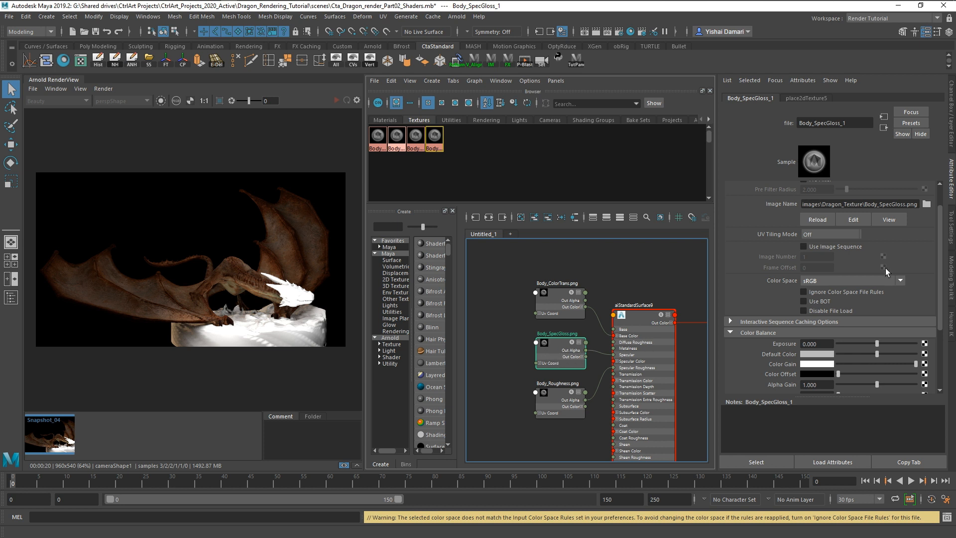
left_click(847, 278)
left_click(830, 341)
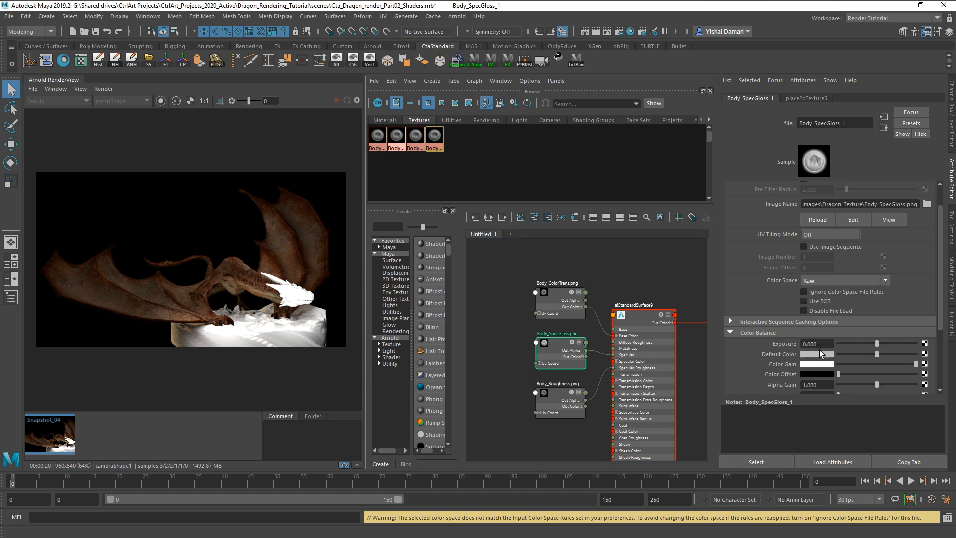
Set the Body_Roughness texture's color space to Raw and make sure Alpha Is Luminance is on for it and Body_SpecGloss
left_click(556, 399)
left_click(816, 282)
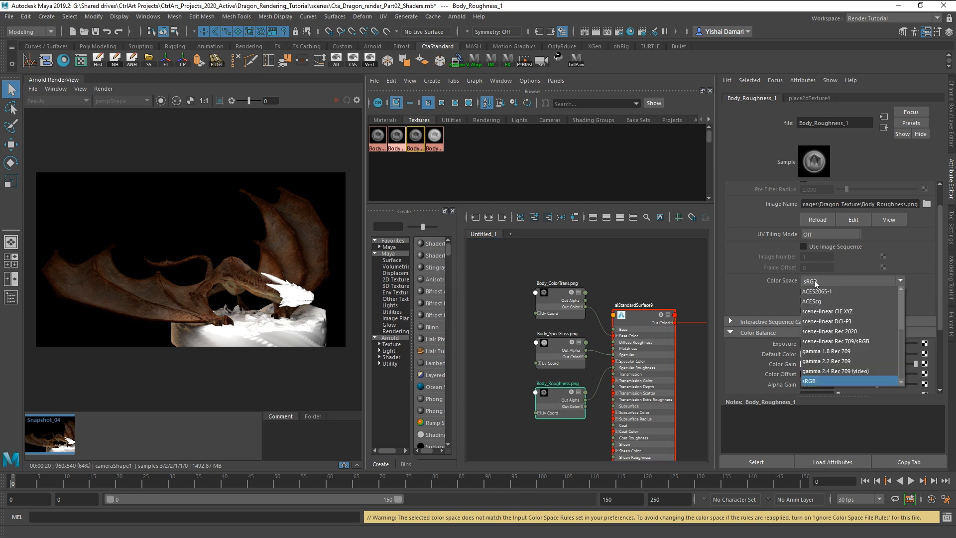
scroll(827, 338, "up", 2)
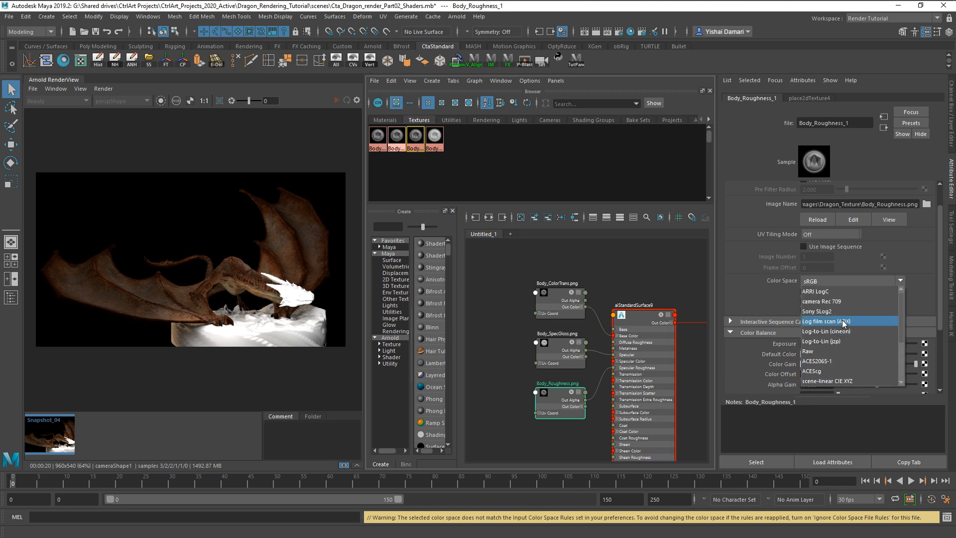
left_click(829, 351)
scroll(830, 315, "down", 3)
left_click(804, 317)
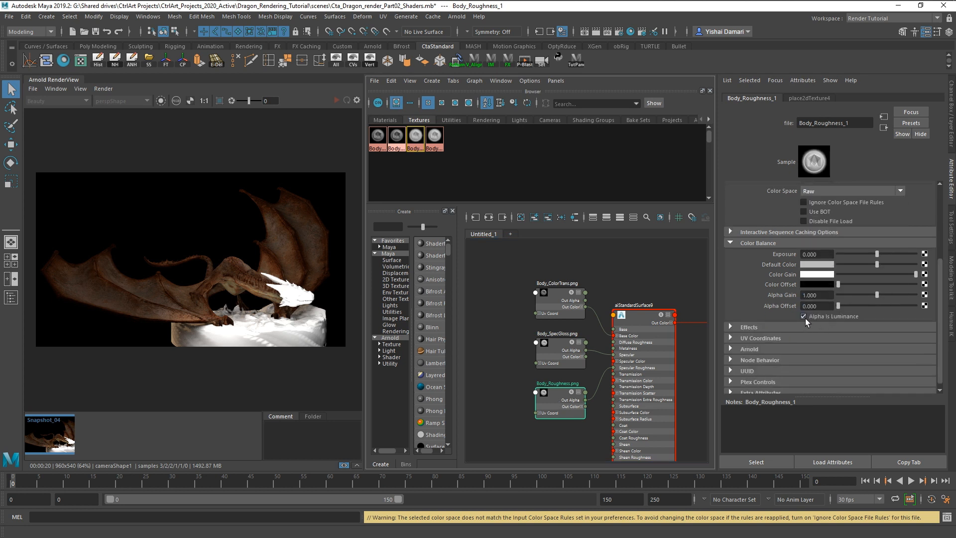
left_click(585, 343)
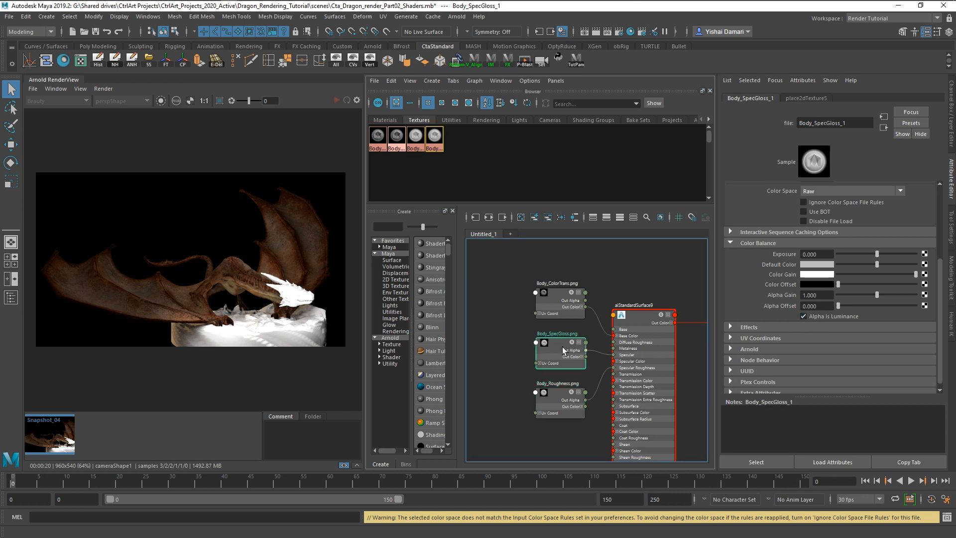
Set the Body_Normal texture's color space to Raw
middle_click_drag(581, 403, 648, 304)
left_click(505, 400)
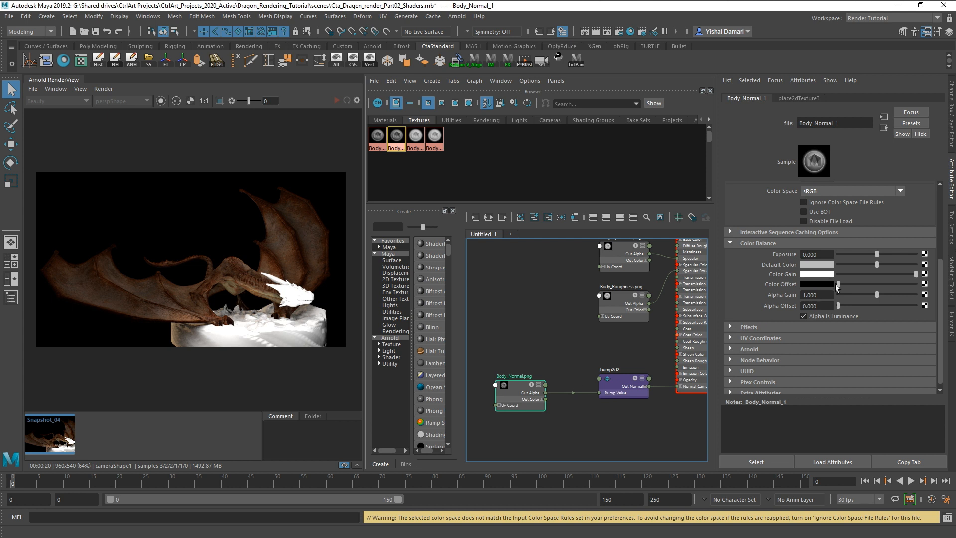
scroll(846, 284, "up", 3)
left_click(832, 251)
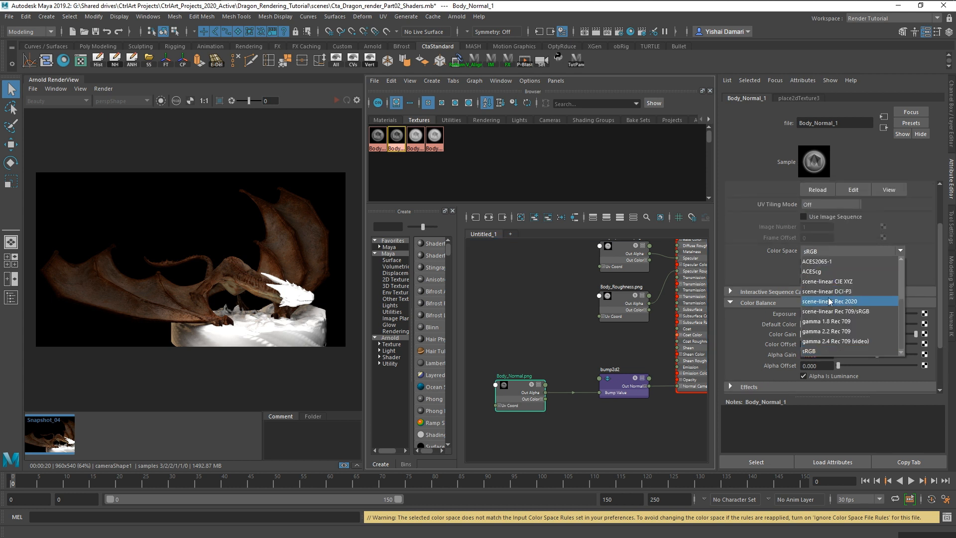
left_click(826, 312)
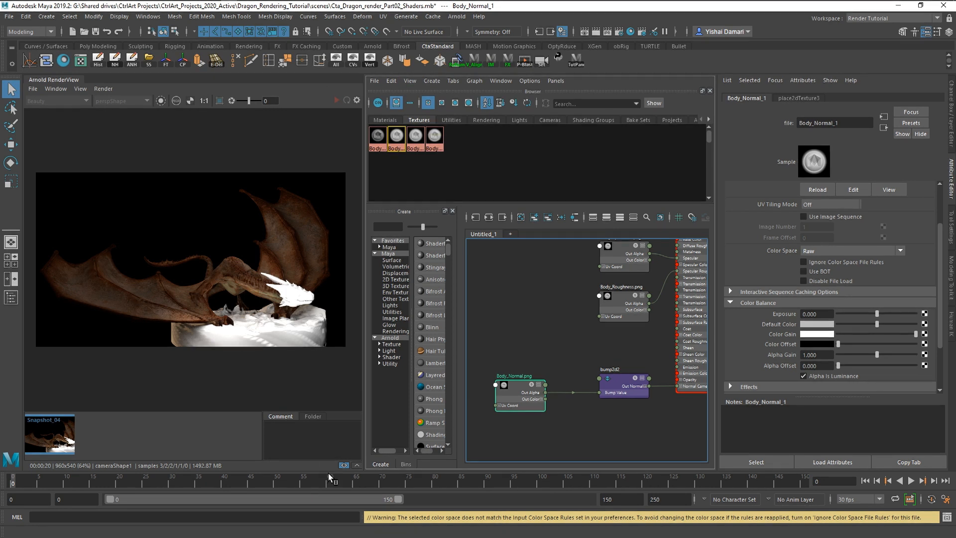
Render the dragon again, store a second snapshot and compare it with the first one
left_click(338, 101)
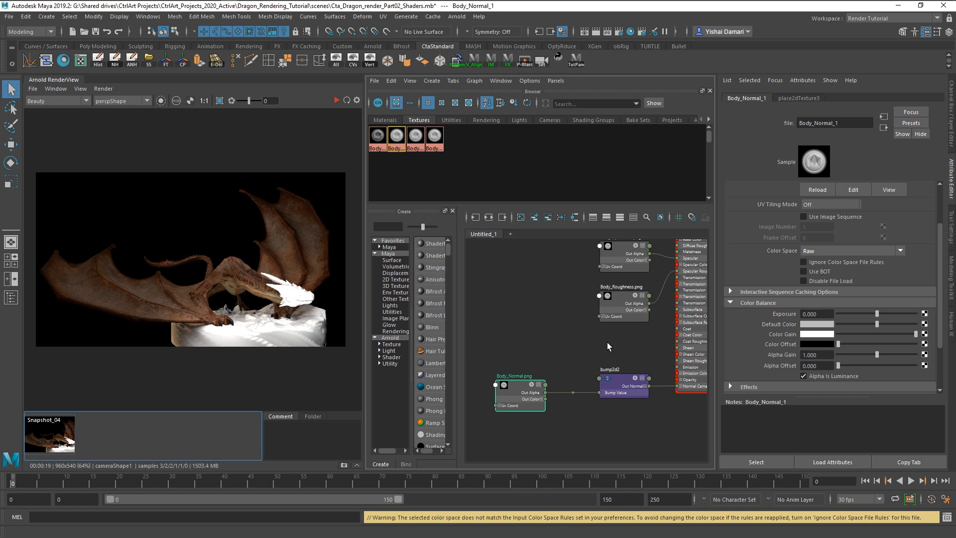
left_click(348, 464)
left_click(31, 443)
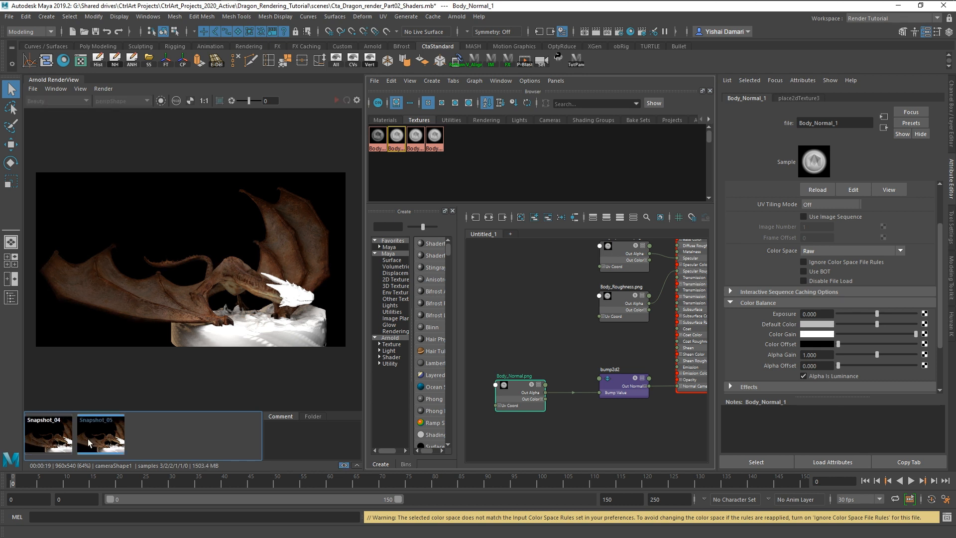
left_click(88, 443)
left_click(35, 441)
left_click(88, 441)
Restore the four-panel layout, select the dragon's Body mesh and examine its shader's Base and Specular attributes
middle_click_drag(598, 344, 583, 375, "alt")
key("space")
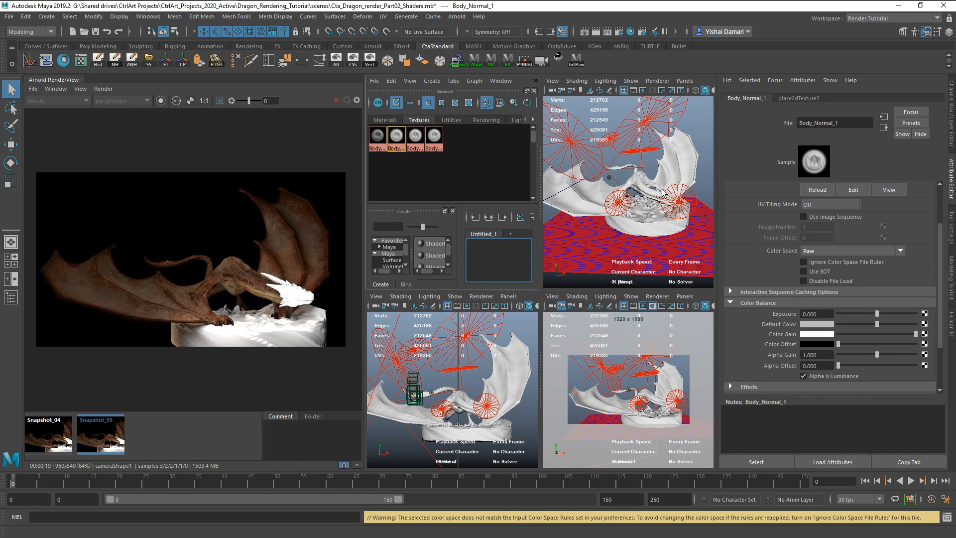
left_click(578, 198)
left_click(831, 96)
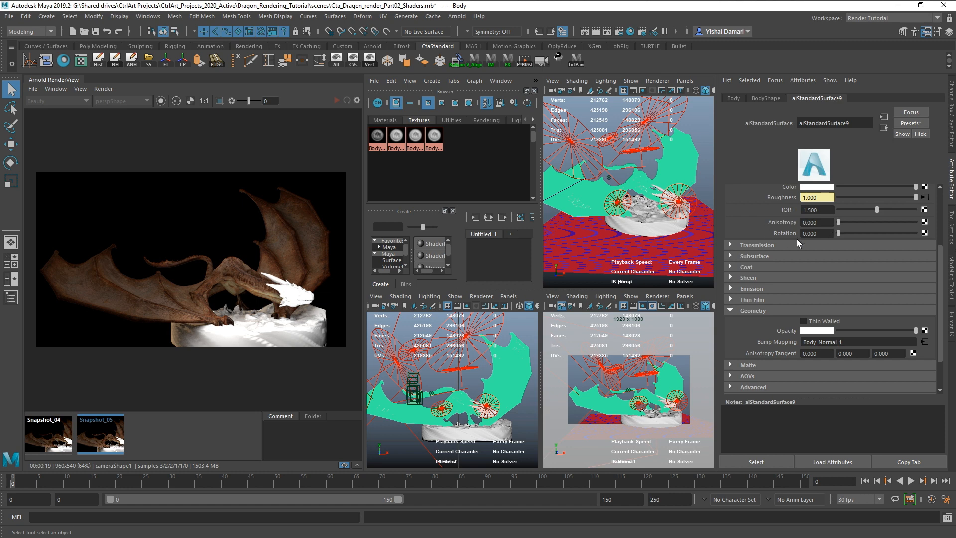
scroll(798, 234, "up", 3)
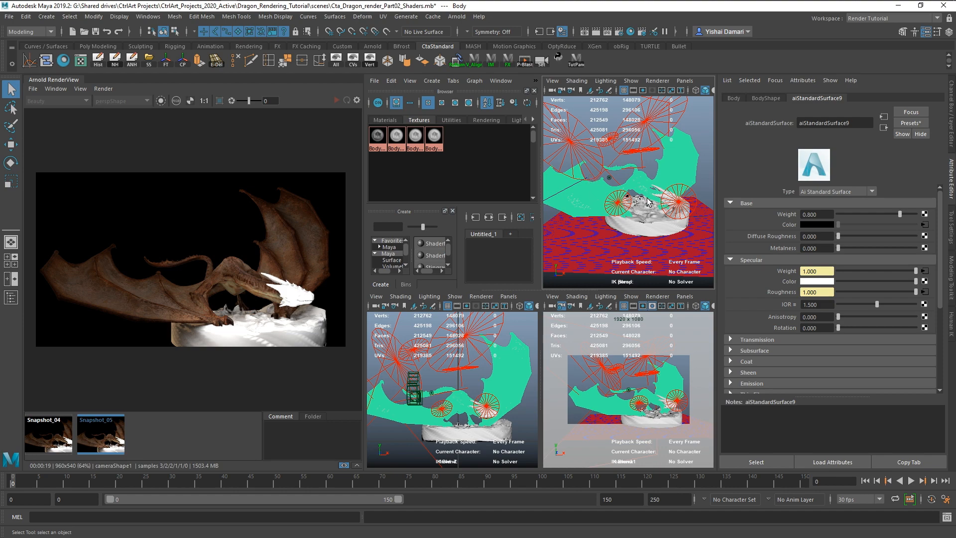
Enlarge the perspective view and frame a close-up of the dragon's wing arm and claw on the rock
key("space")
left_click_drag(611, 211, 617, 241, "alt")
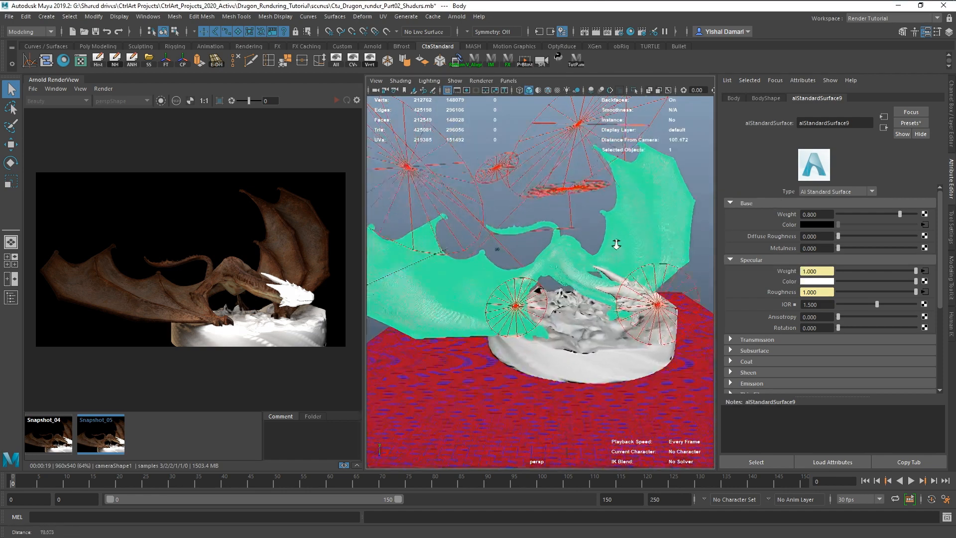
right_click_drag(617, 241, 643, 252, "alt")
left_click_drag(643, 252, 567, 253, "alt")
right_click_drag(567, 253, 602, 268, "alt")
left_click_drag(602, 272, 617, 248, "alt")
right_click_drag(617, 247, 643, 259, "alt")
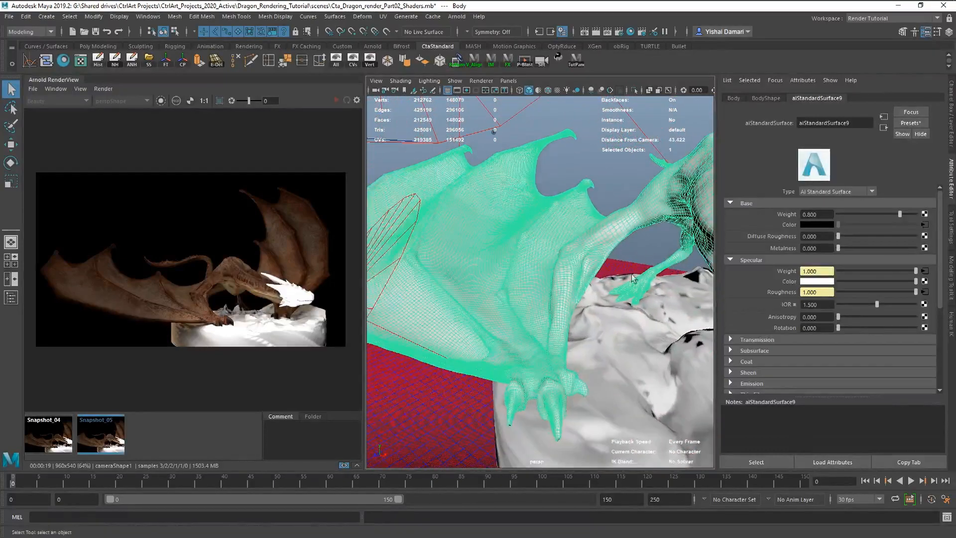
left_click_drag(643, 259, 633, 278, "alt")
middle_click_drag(633, 279, 683, 269, "alt")
left_click_drag(609, 274, 639, 282, "alt")
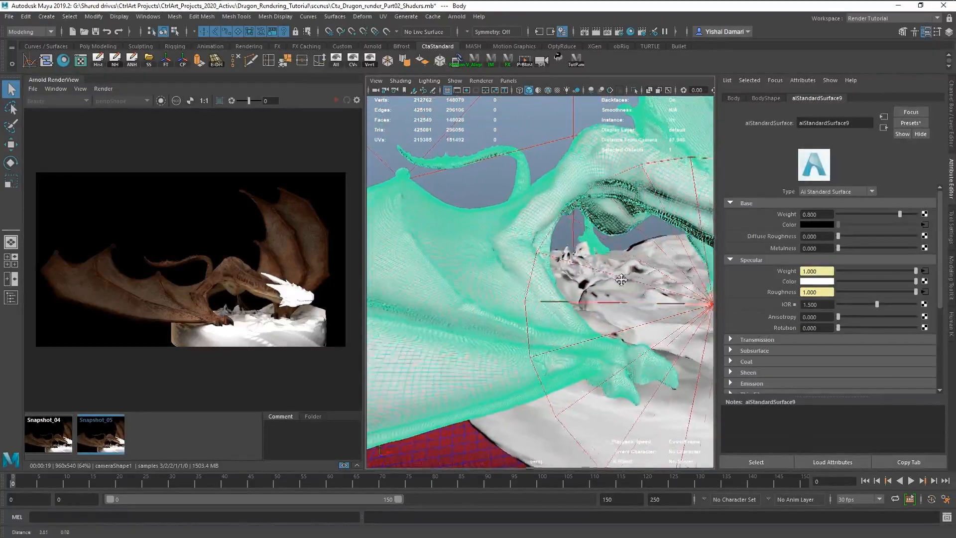
right_click_drag(634, 282, 646, 286, "alt")
left_click_drag(645, 286, 538, 296, "alt")
middle_click_drag(554, 295, 498, 273, "alt")
left_click_drag(581, 280, 586, 280, "alt")
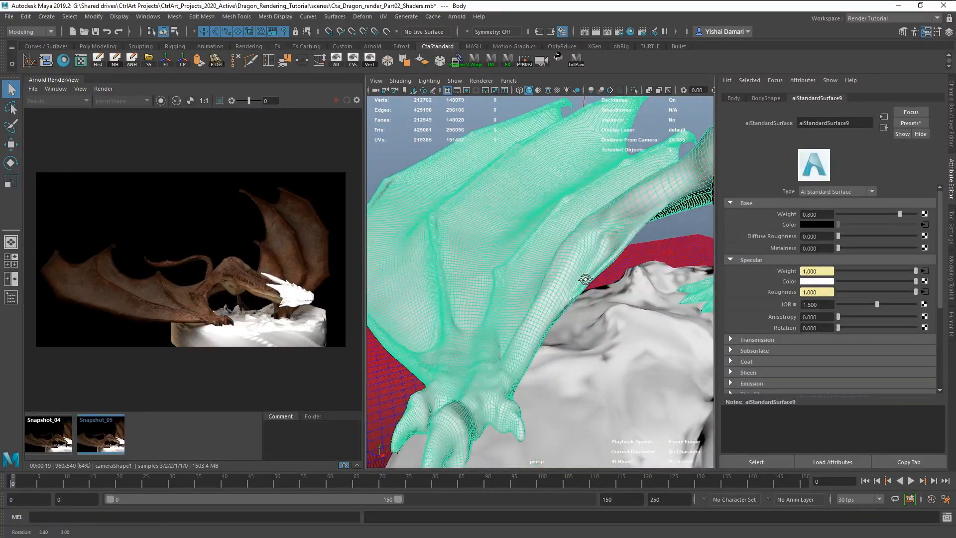
Leave the stored snapshot and render the wing and claw close-up through perspShape
left_click(98, 424)
left_click(124, 102)
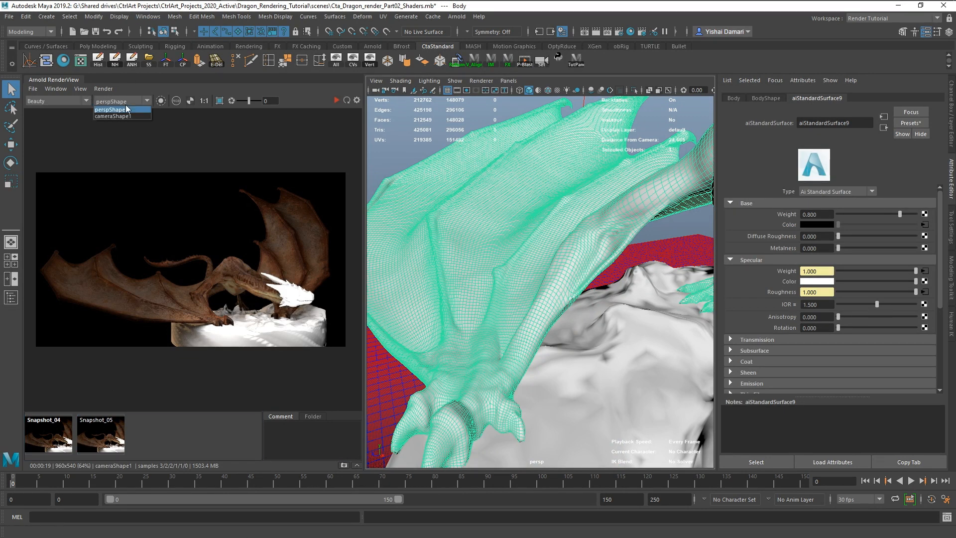
left_click(122, 116)
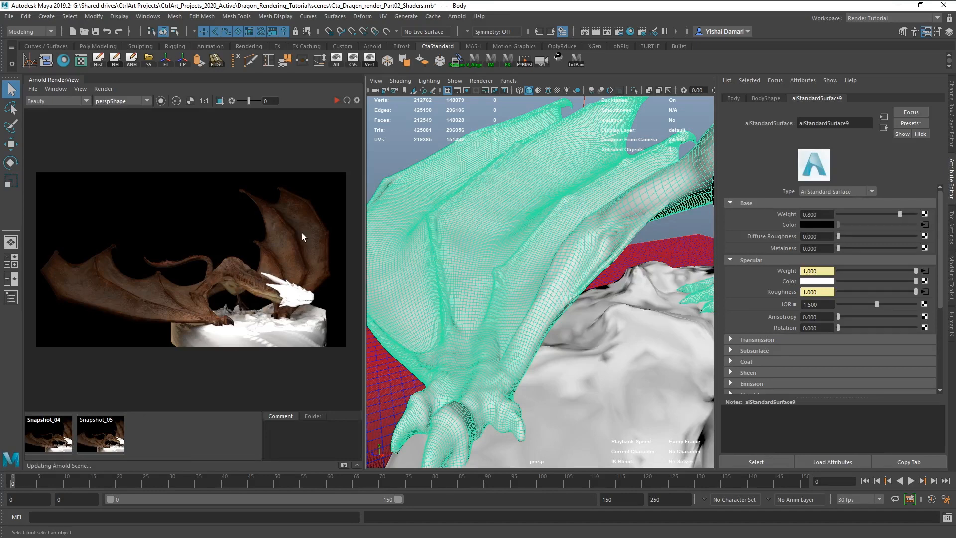
left_click(346, 99)
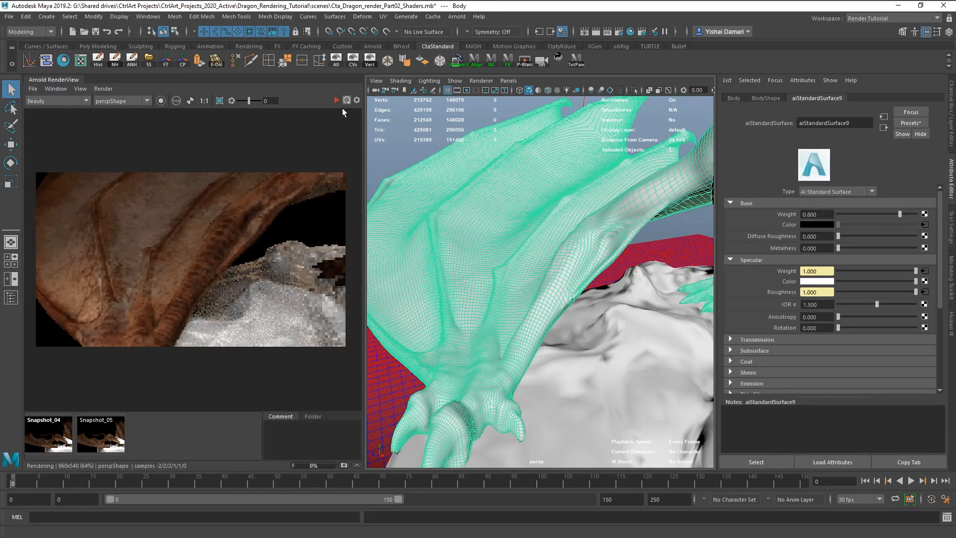
Start a live render through perspShape and reframe the perspective view on the dragon's wing, back and tail
mouse_move(529, 329)
left_mouse_down("alt")
mouse_move(557, 314)
mouse_move(493, 295)
mouse_move(527, 316)
left_mouse_up("alt")
left_click_drag(538, 282, 617, 293, "alt")
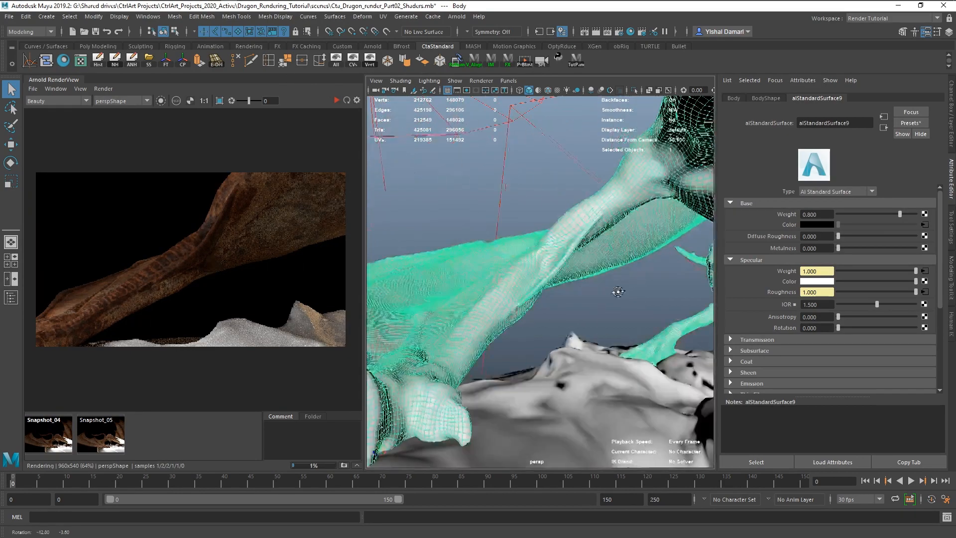
right_click_drag(617, 293, 589, 273, "alt")
left_click_drag(589, 273, 619, 266, "alt")
right_click_drag(619, 270, 654, 281, "alt")
left_click_drag(653, 281, 595, 266, "alt")
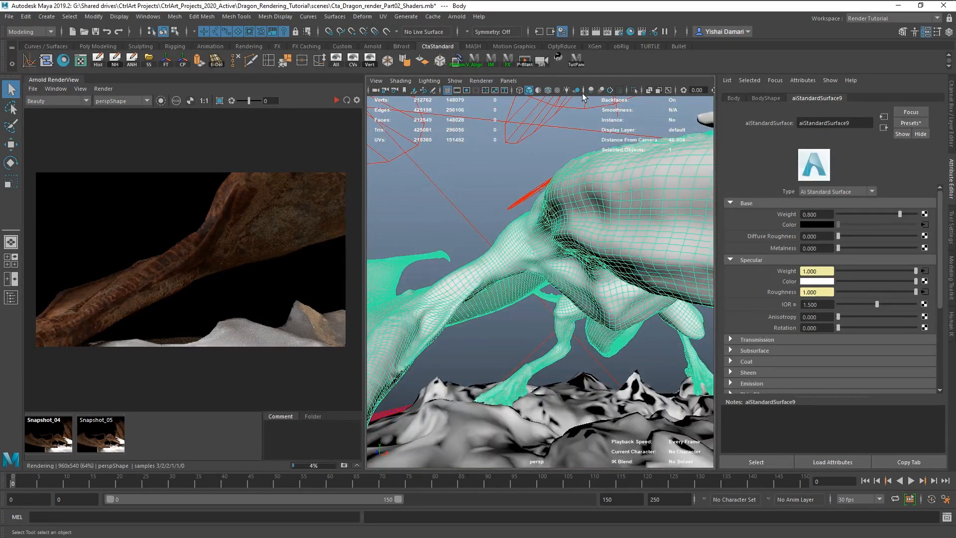
left_click(348, 101)
right_click_drag(577, 286, 498, 271, "alt")
left_click_drag(498, 272, 551, 248, "alt")
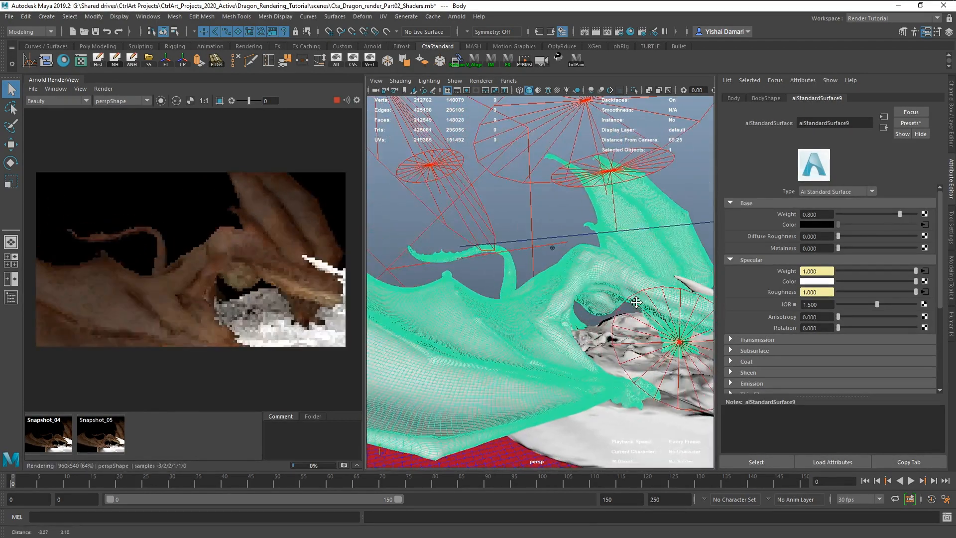
left_click_drag(551, 247, 558, 239, "alt")
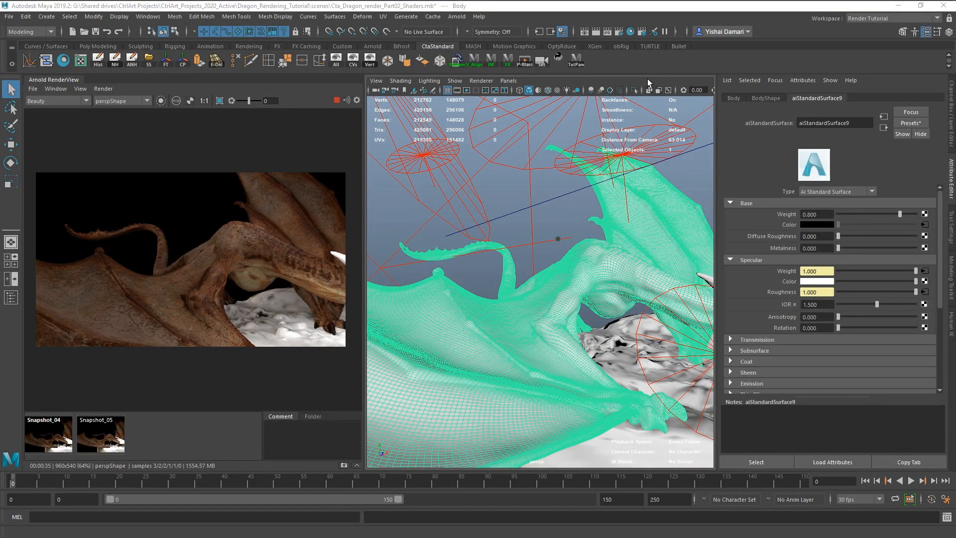
Bring back the Hypershade in place of the perspective view and examine the body texture connections to aiStandardSurface9
left_click(647, 79)
key("space")
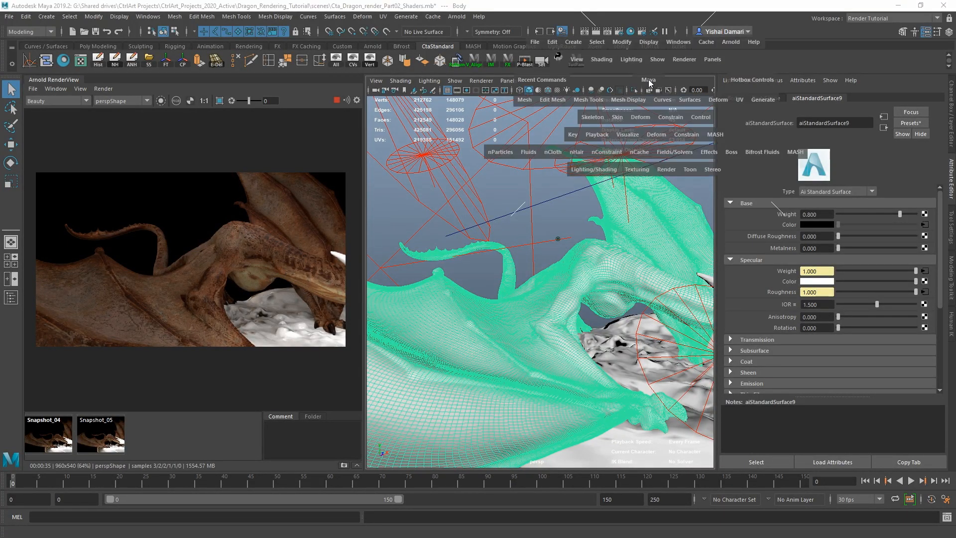
key("space")
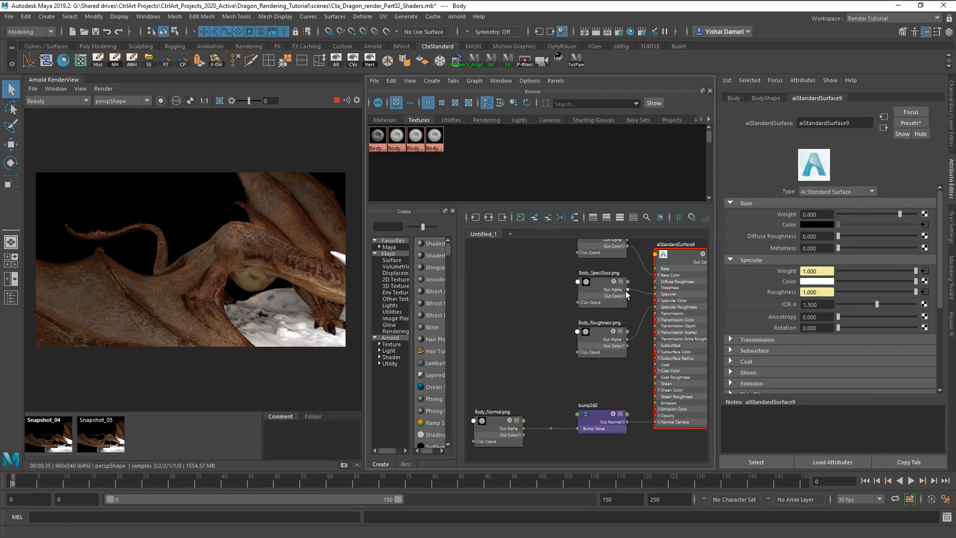
middle_click_drag(625, 290, 621, 315, "alt")
right_click_drag(645, 321, 596, 315, "alt")
middle_click_drag(623, 312, 591, 305, "alt")
right_click_drag(591, 306, 621, 315, "alt")
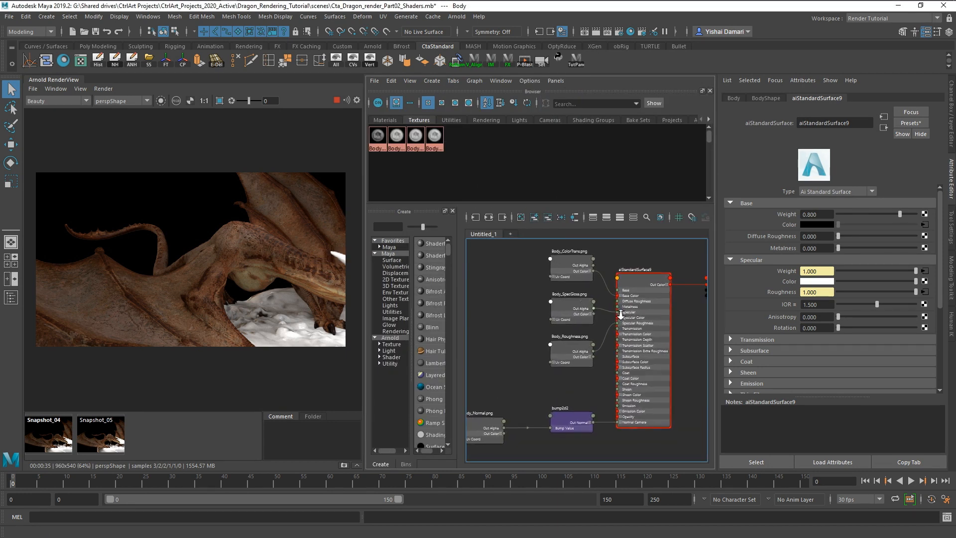
middle_click_drag(621, 314, 636, 319, "alt")
right_click_drag(591, 264, 617, 279, "alt")
middle_click_drag(590, 362, 590, 352, "alt")
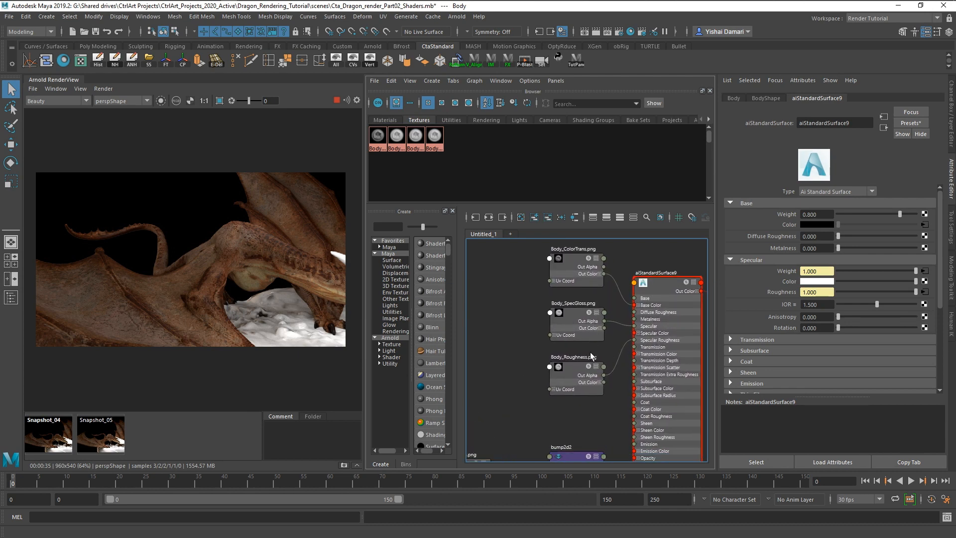
right_click_drag(622, 341, 605, 353, "alt")
middle_click_drag(604, 352, 594, 344, "alt")
right_click_drag(594, 343, 622, 362, "alt")
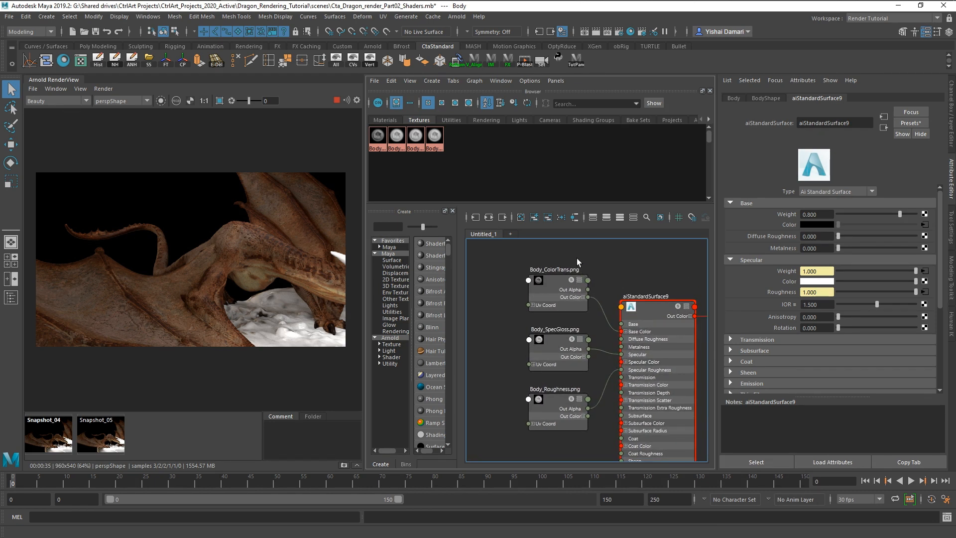
Inspect the RGB components of Body_ColorTrans.png's Out Color and aiStandardSurface9's Base Color
left_click(584, 297)
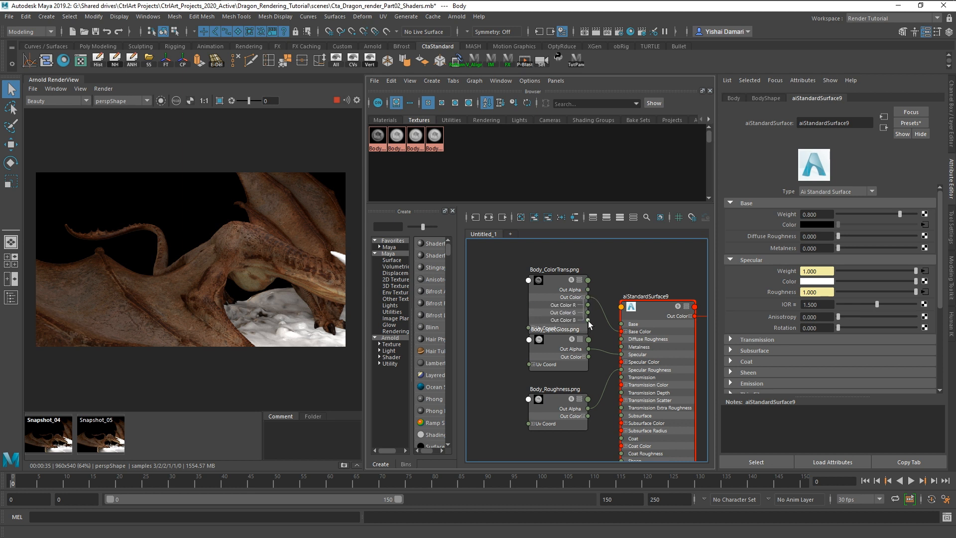
left_click_drag(587, 297, 589, 306)
left_click(583, 296)
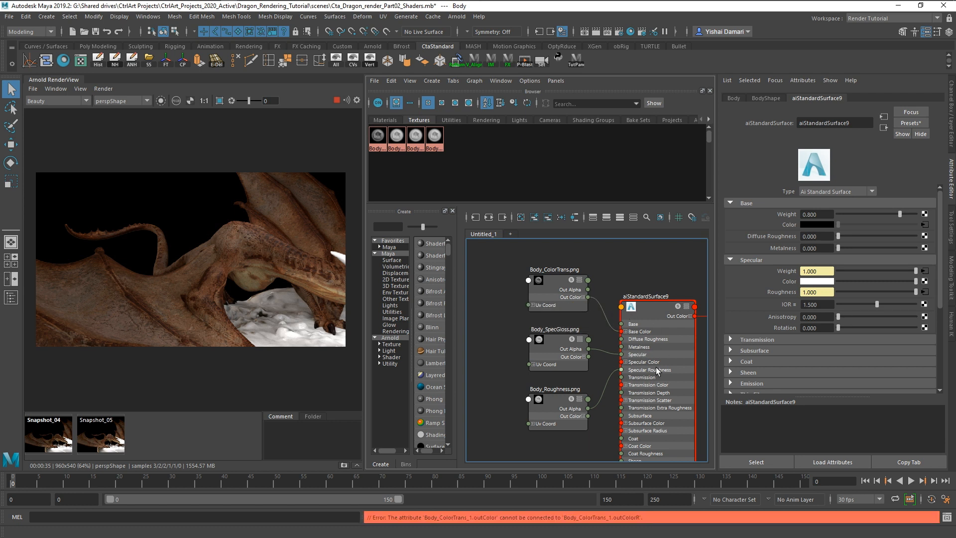
left_click_drag(625, 333, 611, 333)
left_click(627, 331)
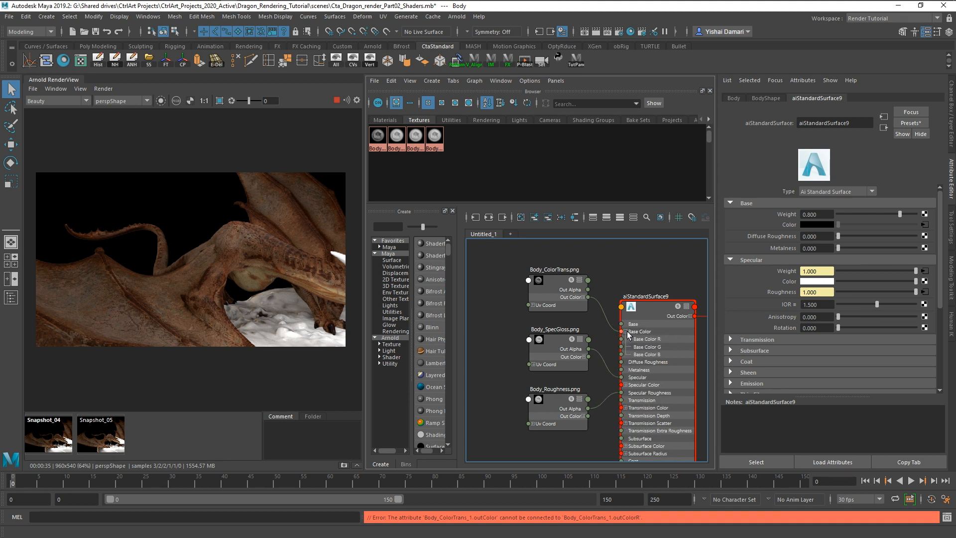
left_click(627, 331)
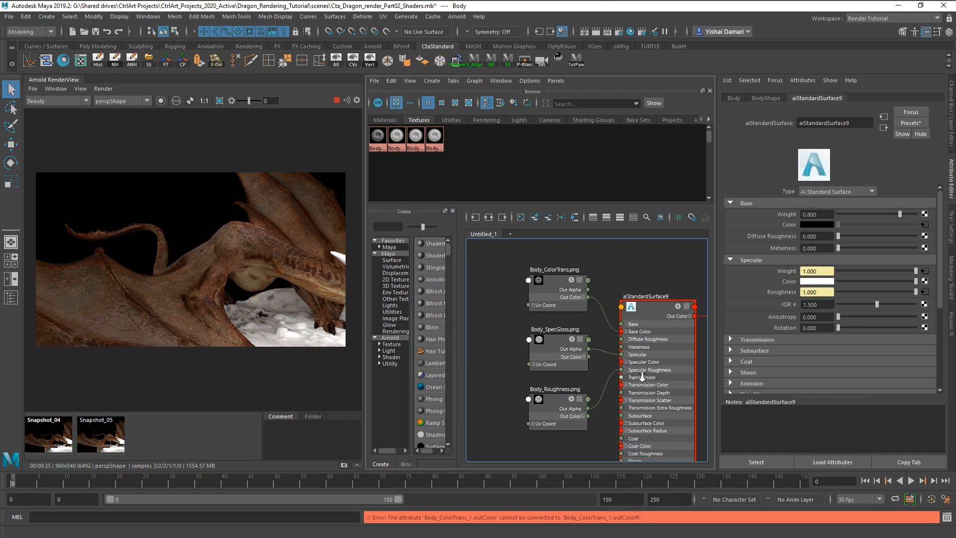
Select the Body_ColorTrans.png node and reposition it above the other body texture nodes in the graph
scroll(599, 376, "down", 3)
right_click_drag(596, 350, 615, 326, "alt")
middle_click_drag(616, 326, 627, 368, "alt")
right_click_drag(626, 368, 618, 371, "alt")
left_click(540, 276)
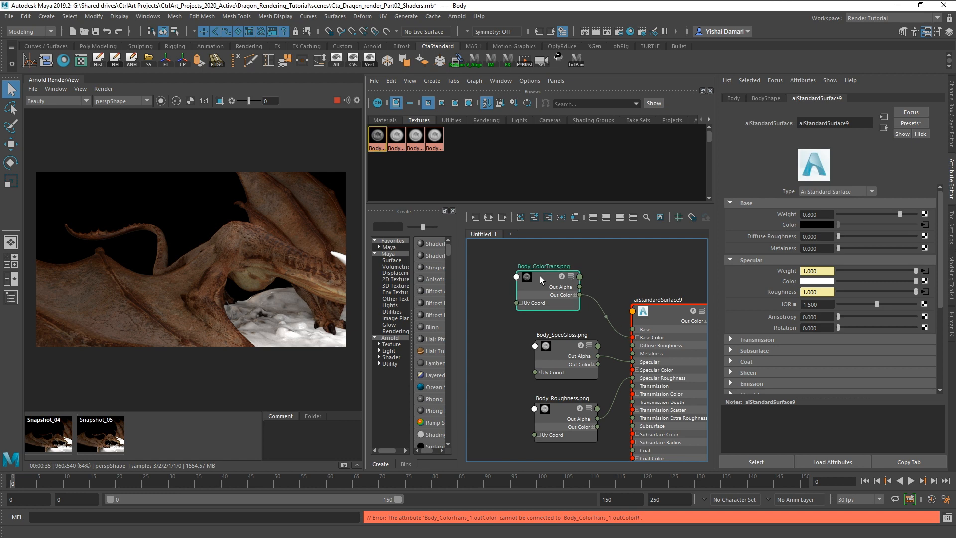
right_click_drag(630, 328, 621, 329, "alt")
middle_click_drag(621, 329, 610, 317, "alt")
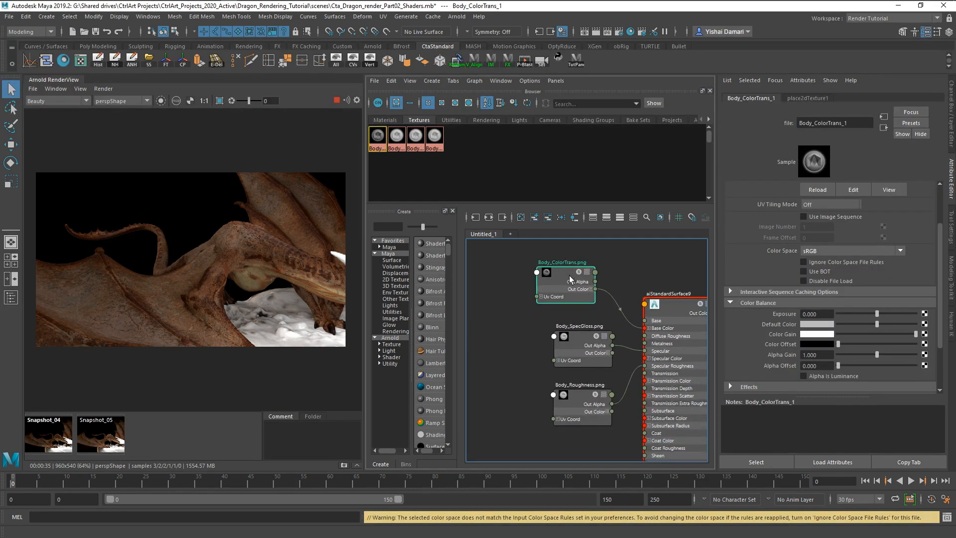
left_click_drag(567, 277, 570, 275)
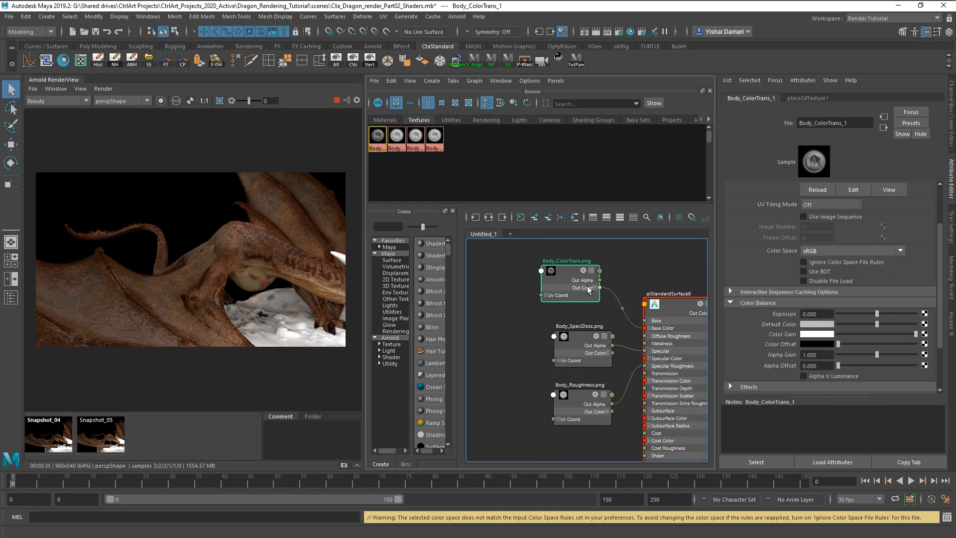
Move the Body_SpecGloss.png and Body_Roughness.png nodes farther from the shader to make room in the graph
left_click_drag(592, 348, 550, 340)
left_click_drag(585, 401, 545, 399)
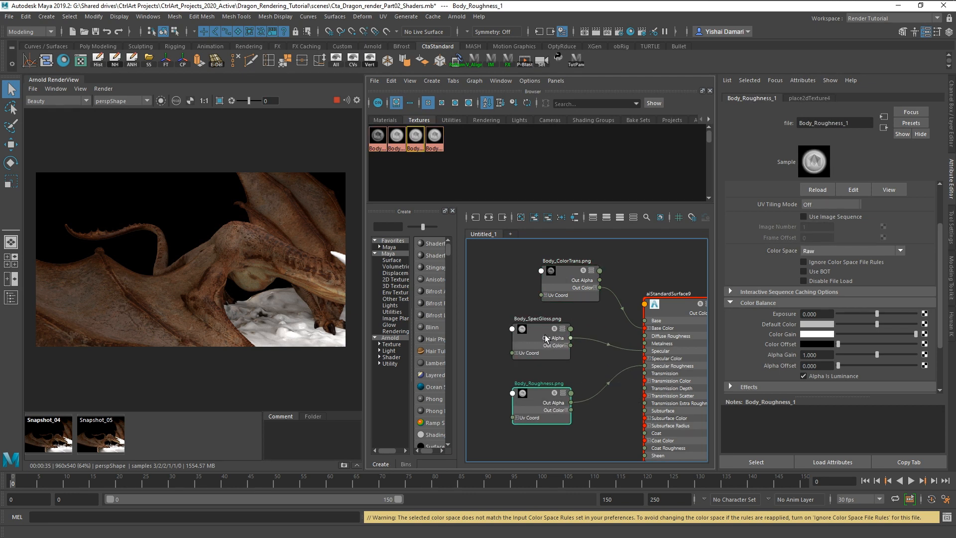
left_click_drag(544, 334, 543, 327)
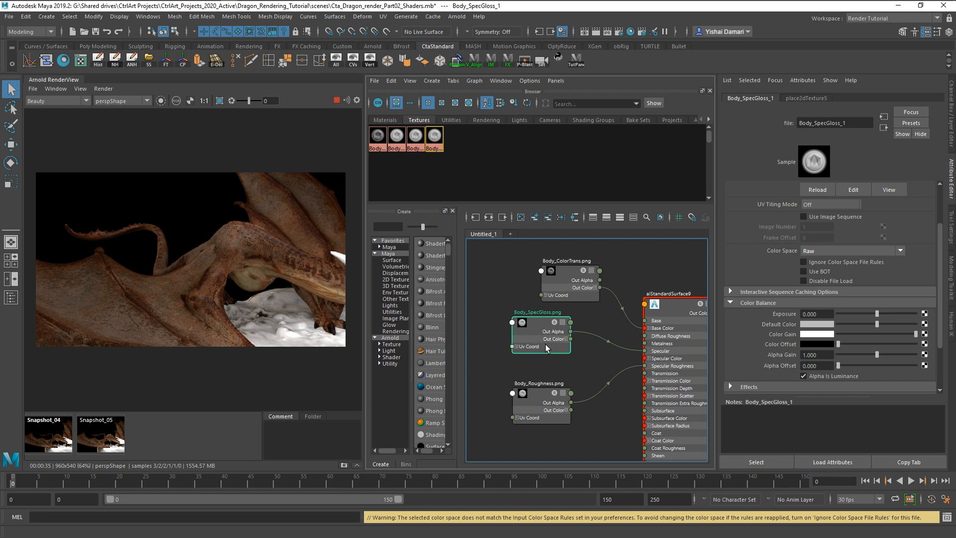
left_click_drag(539, 326, 535, 326)
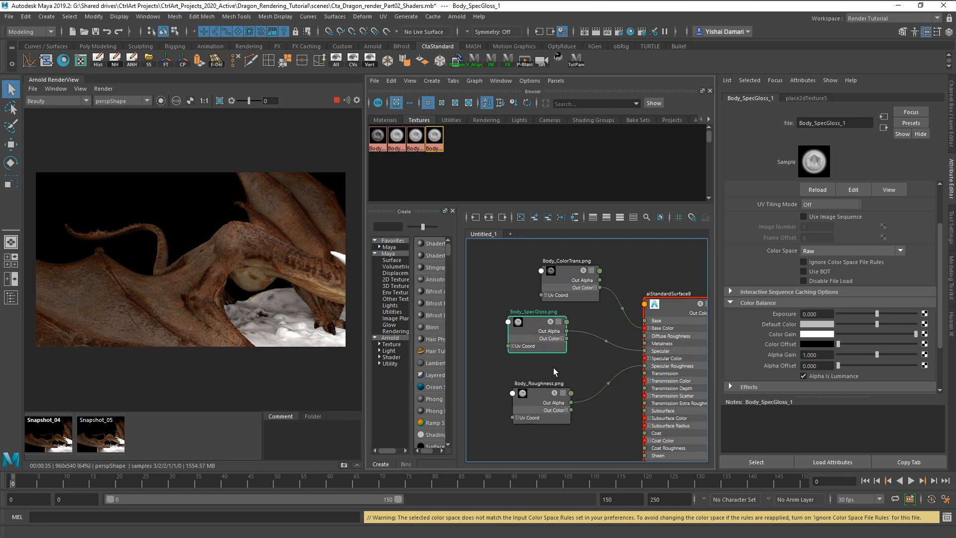
left_click_drag(541, 394, 537, 395)
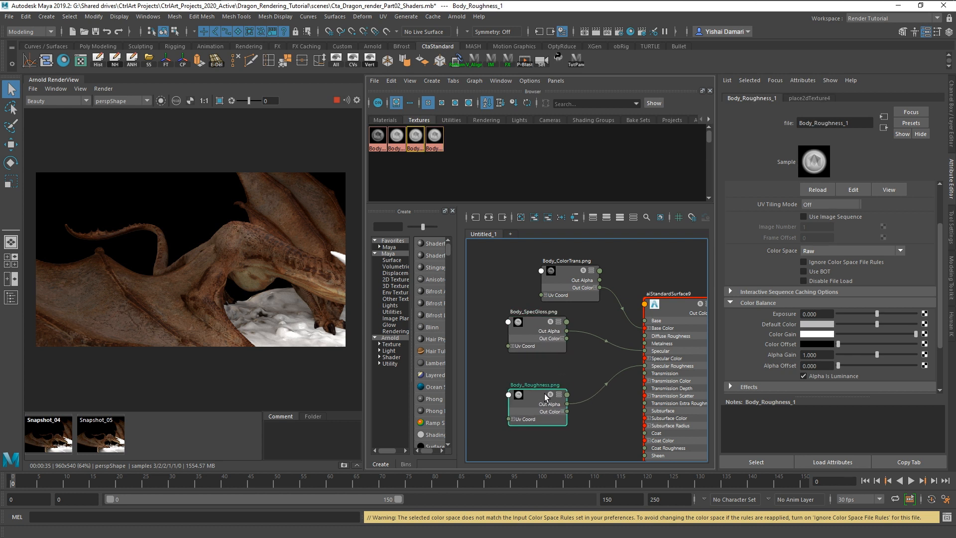
left_click_drag(536, 326, 534, 326)
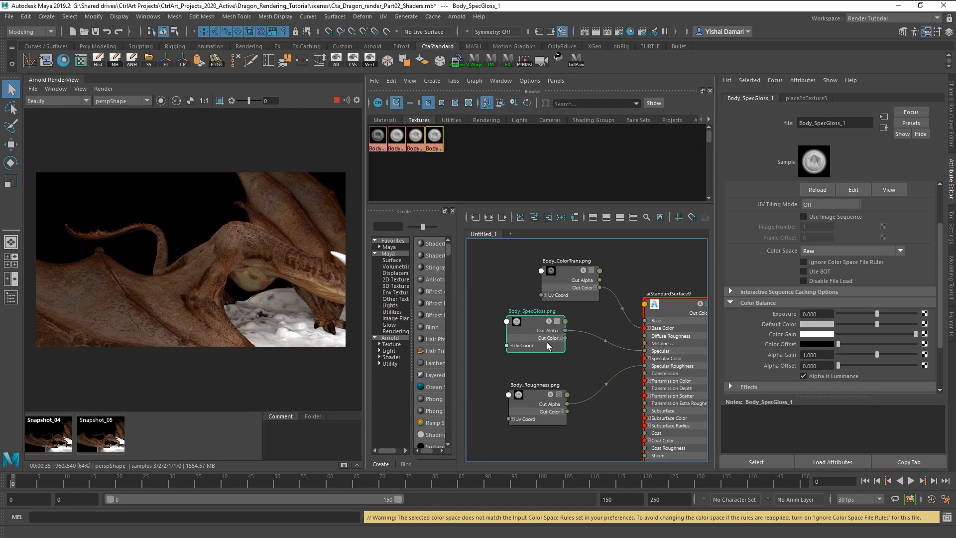
Create an aiAdd node and place it between Body_SpecGloss.png and aiStandardSurface9, spacing the nodes apart
key("Tab")
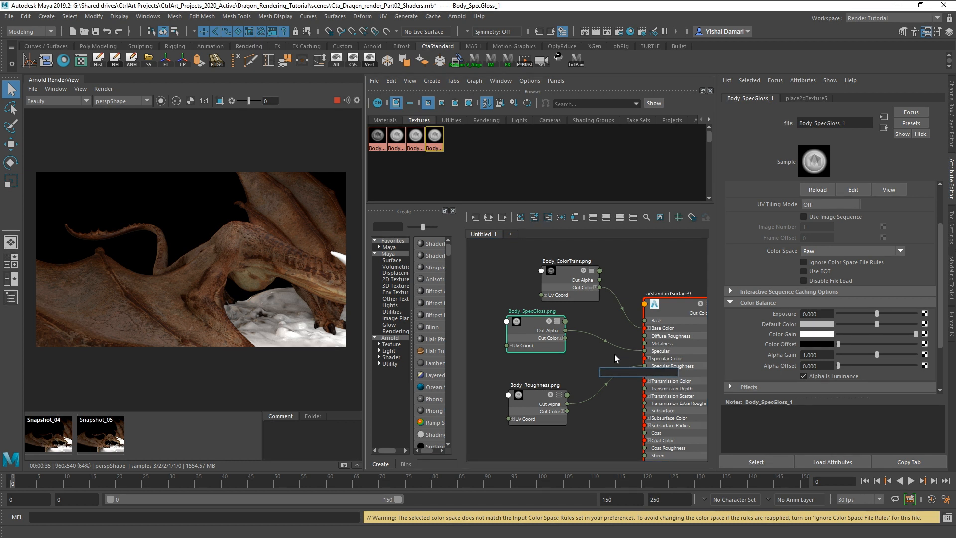
type("ad")
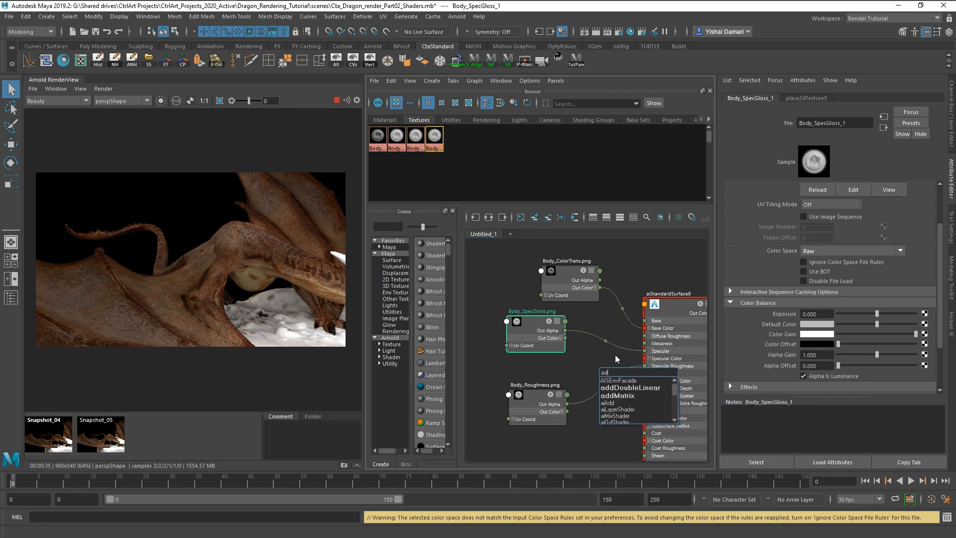
left_click(609, 404)
left_click_drag(628, 379, 609, 322)
left_click_drag(533, 323, 511, 322)
mouse_move(609, 326)
left_mouse_down()
mouse_move(586, 327)
mouse_move(587, 317)
mouse_move(590, 332)
left_mouse_up()
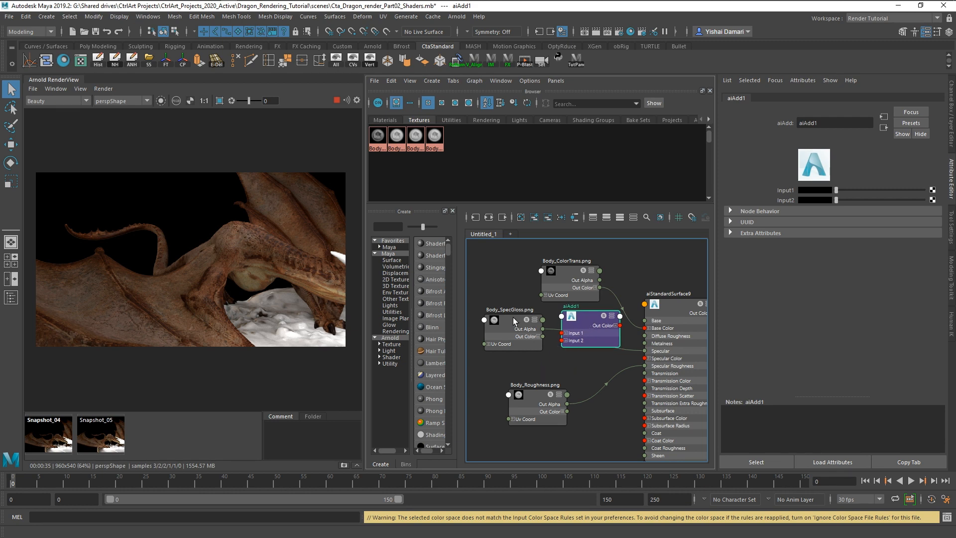
left_click_drag(515, 321, 508, 321)
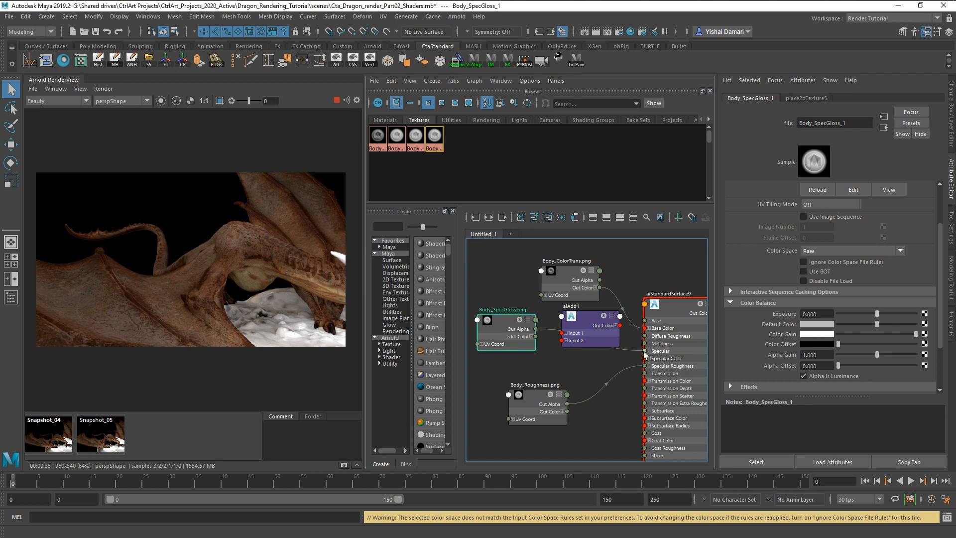
Connect Body_SpecGloss.png's Out Alpha to the aiAdd node's Input 2R and its Out Color R to the shader's Specular
left_click(615, 326)
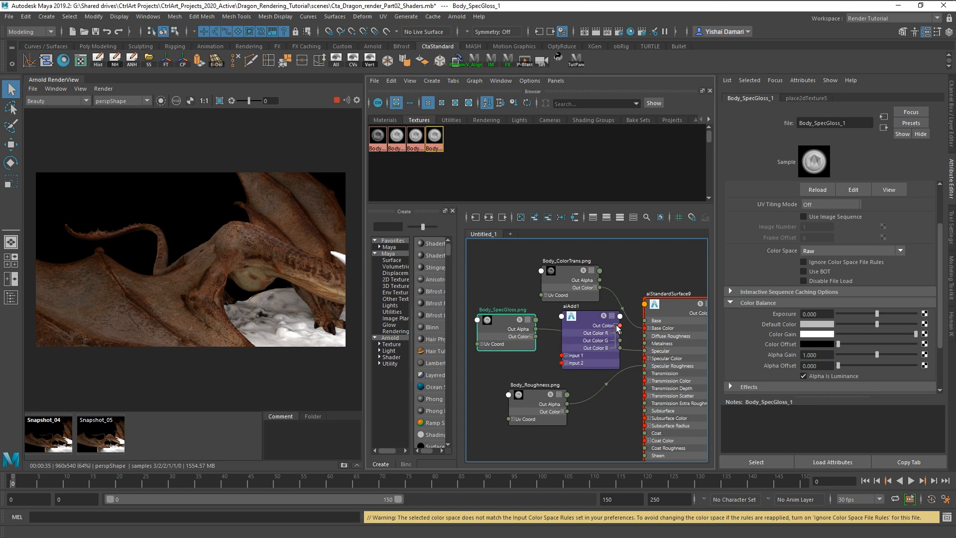
left_click(616, 327)
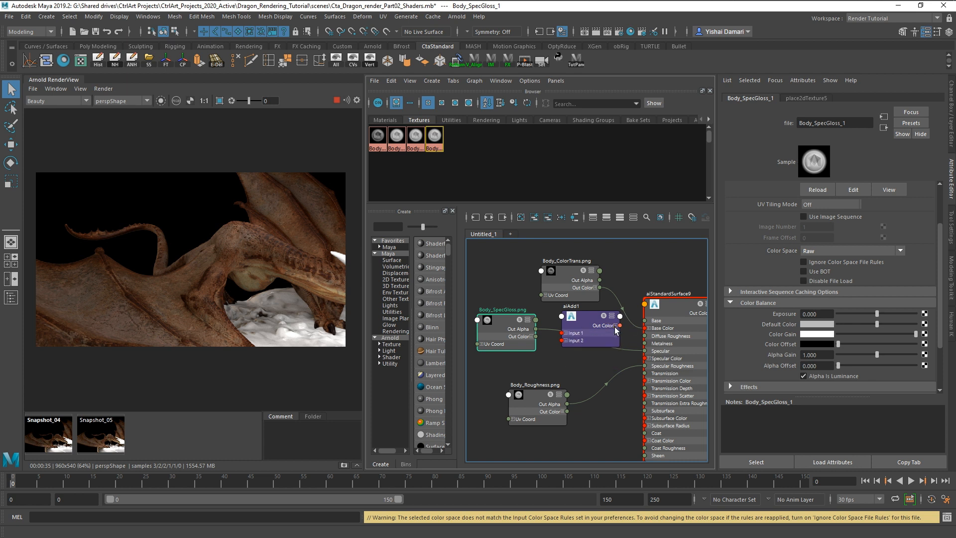
left_click(567, 340)
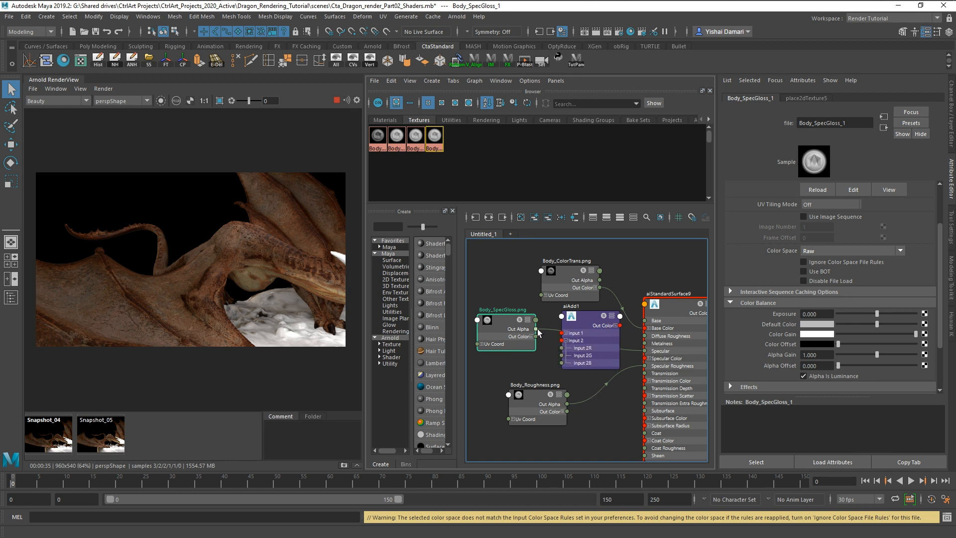
left_click_drag(537, 329, 563, 348)
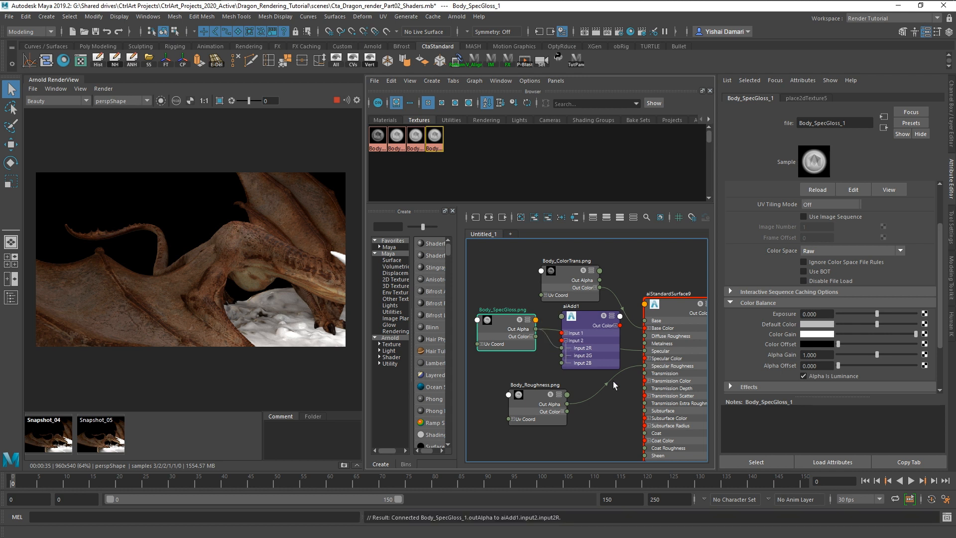
left_click(617, 326)
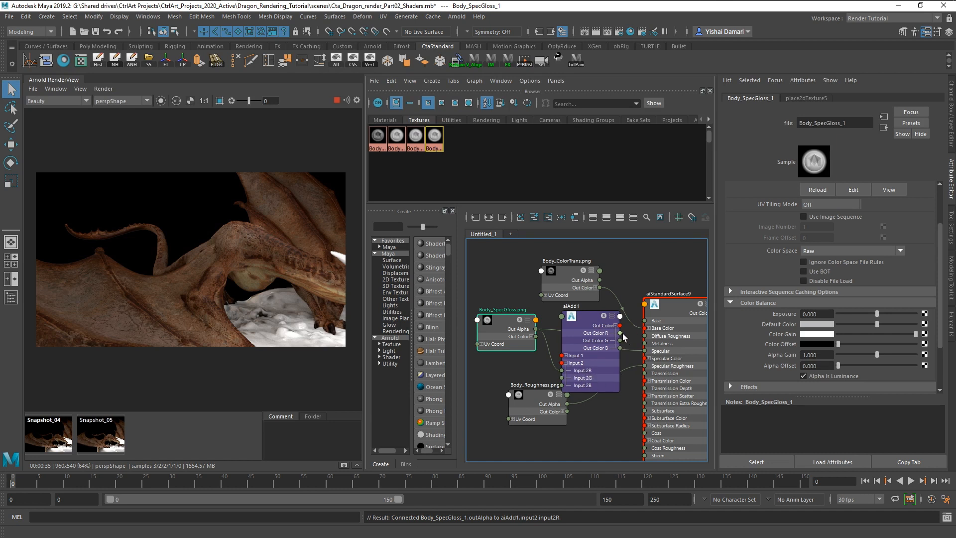
left_click_drag(621, 332, 647, 352)
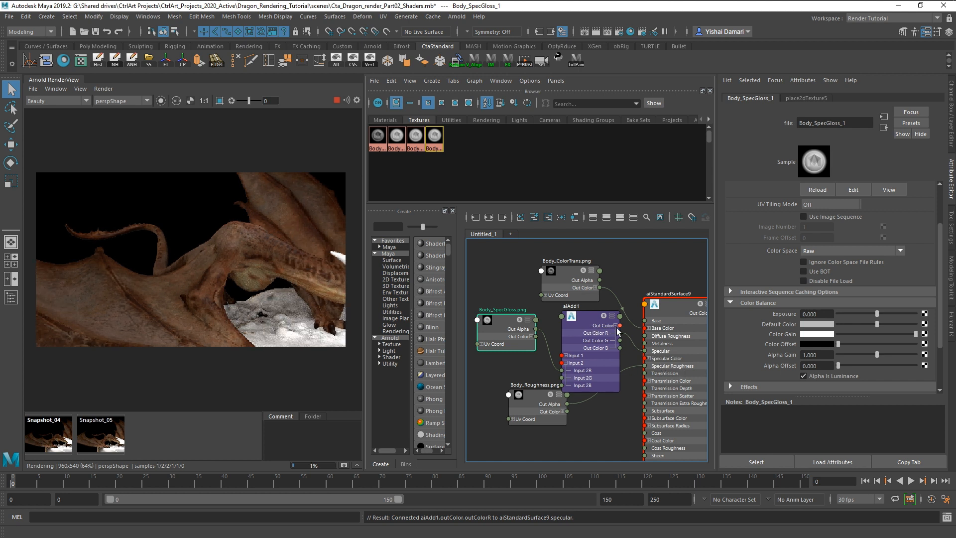
Raise the aiAdd node's Input1 to a light grey to strengthen the body's specular
left_click(582, 322)
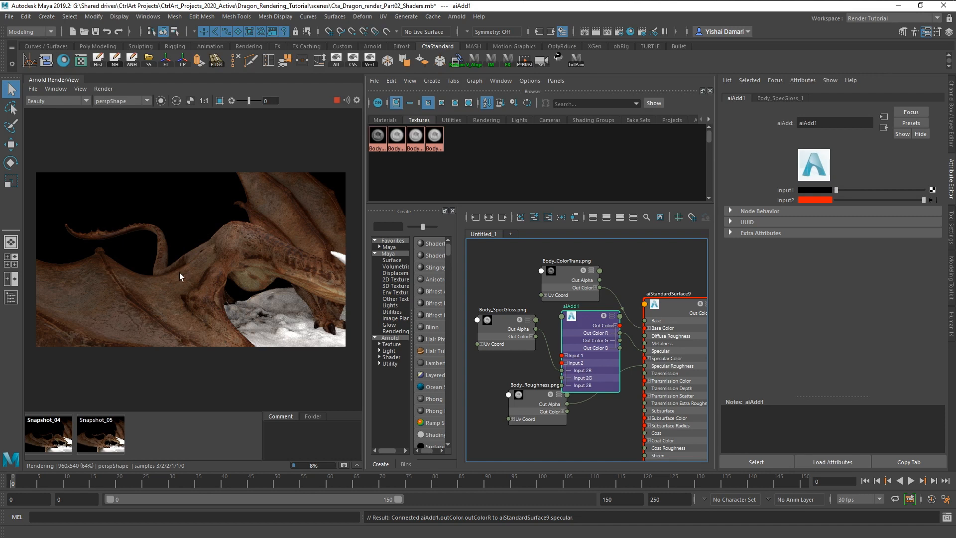
left_click_drag(836, 191, 905, 190)
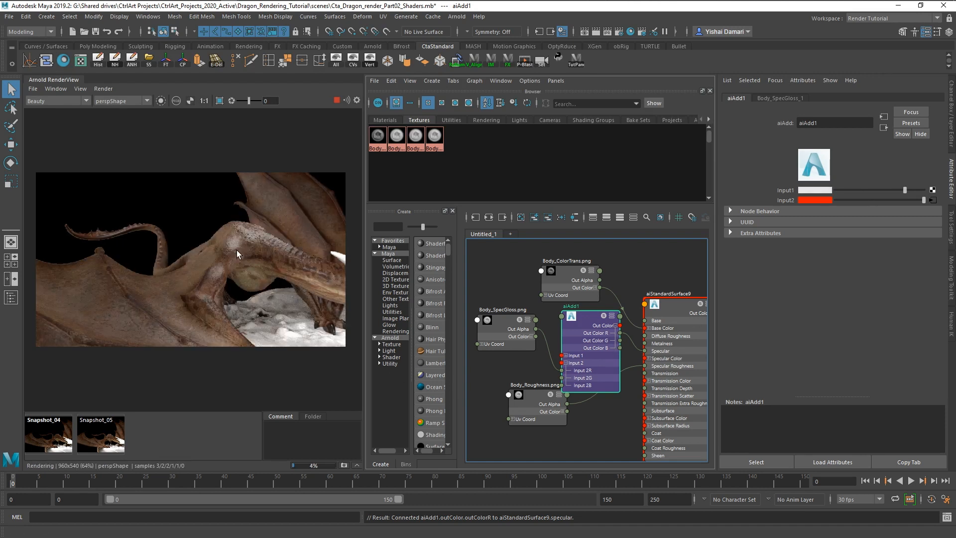
Create an aiMultiply node between Body_Roughness.png and aiStandardSurface9, repositioning the aiAdd and Body_Roughness.png nodes to make room
left_click_drag(588, 328, 592, 318)
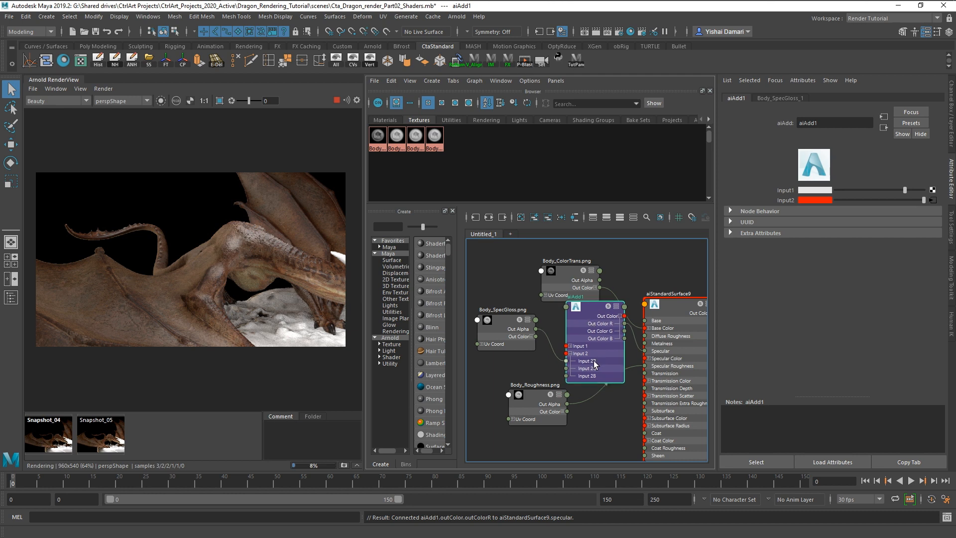
left_click_drag(529, 410, 486, 423)
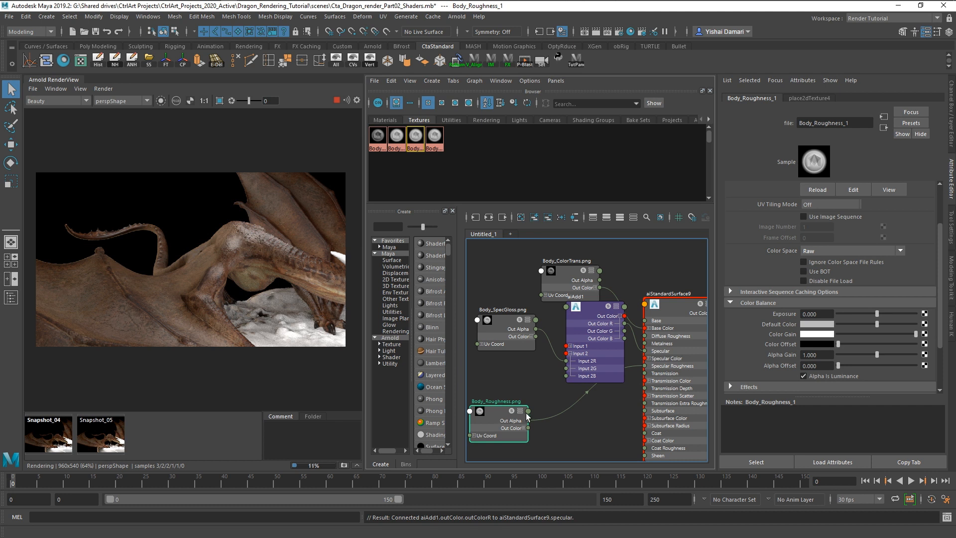
left_click_drag(496, 411, 501, 411)
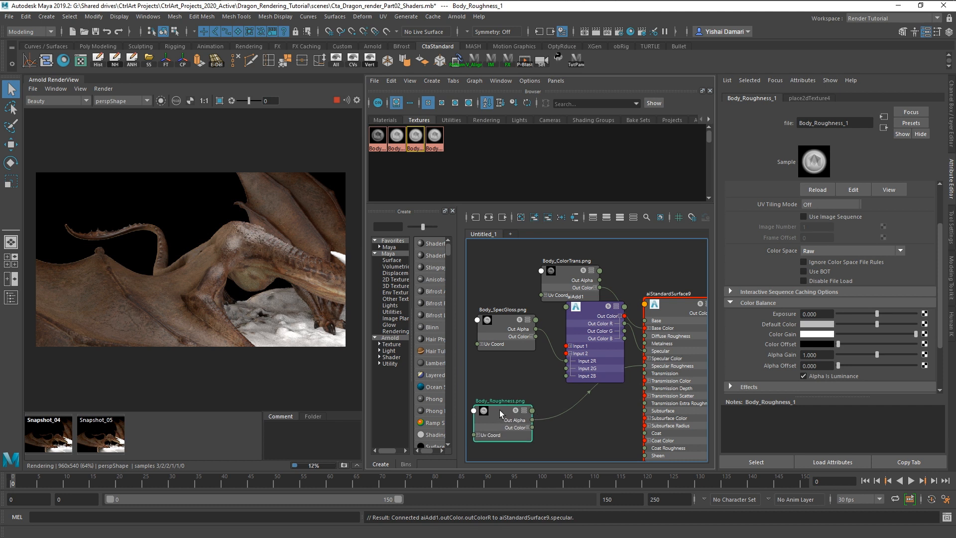
key("Tab")
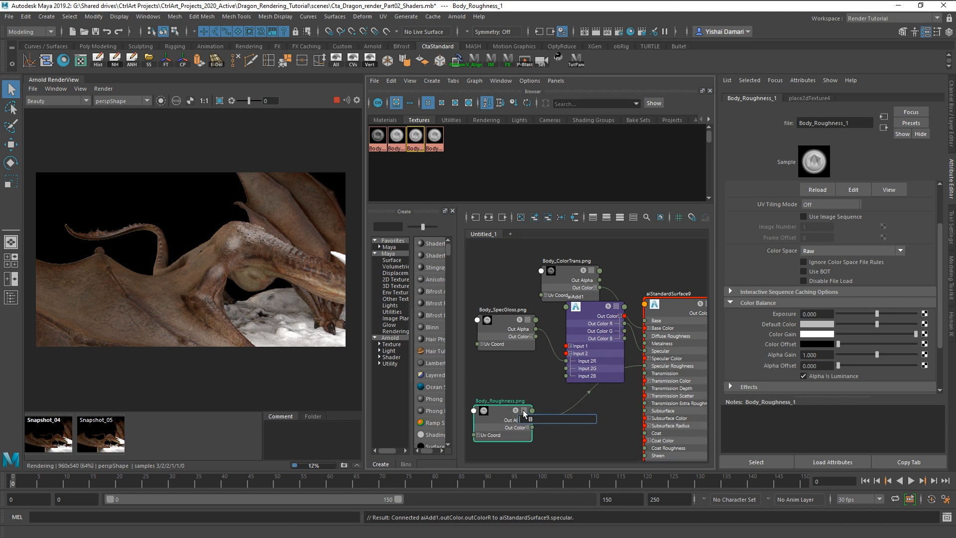
type("mu")
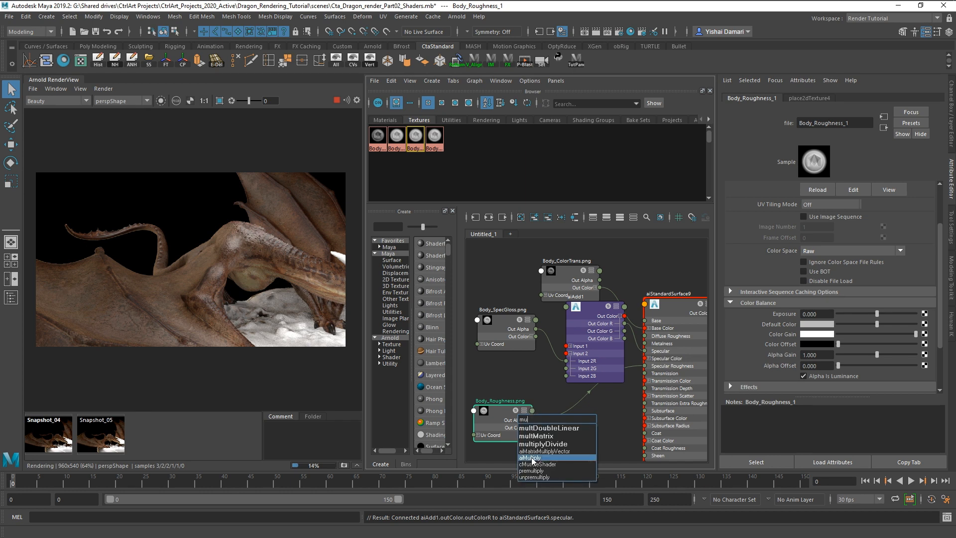
left_click(530, 458)
left_click_drag(550, 417, 595, 406)
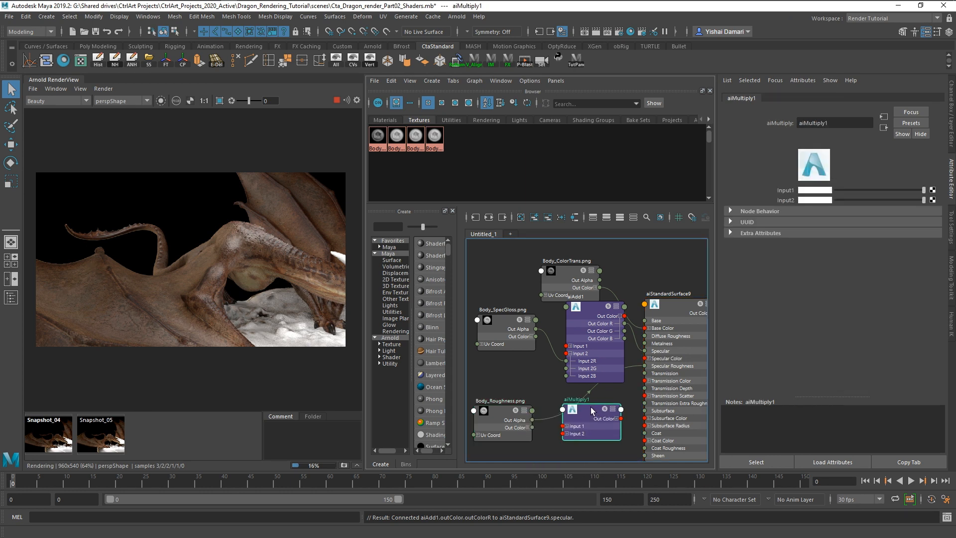
Connect Body_Roughness.png's Out Alpha to the aiMultiply node's Input 2R and its Out Color R to the shader's Specular Roughness
left_click(565, 434)
left_click(557, 444)
left_click(567, 434)
left_click_drag(533, 420, 566, 443)
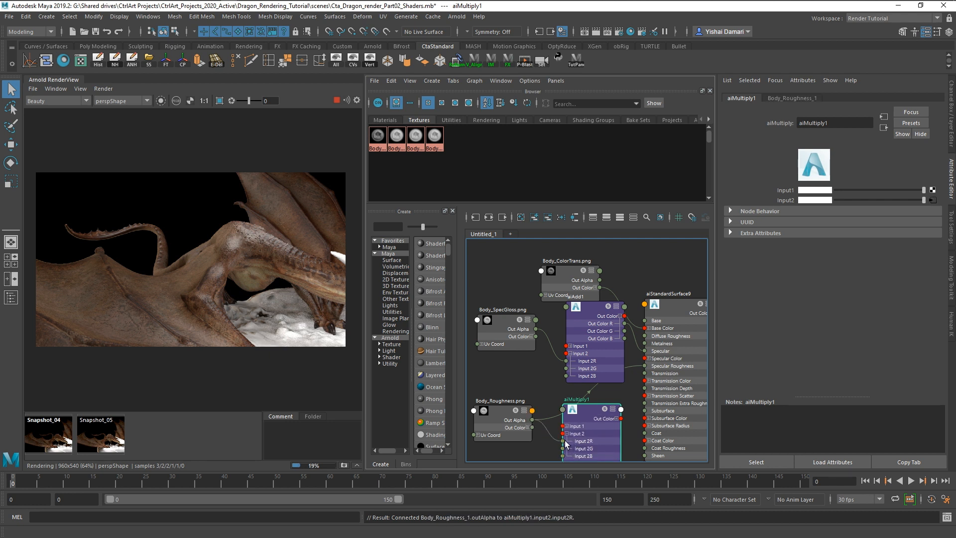
left_click(618, 419)
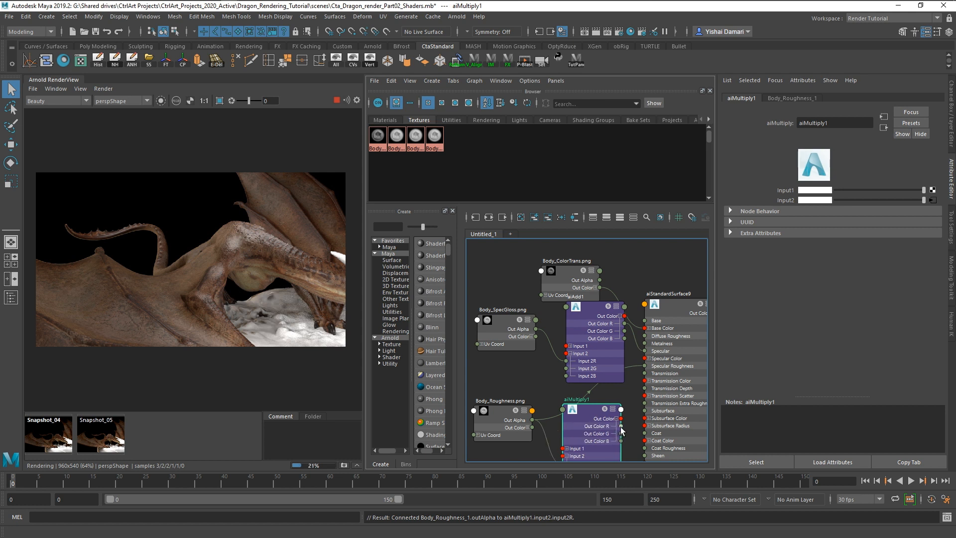
left_click_drag(621, 426, 645, 367)
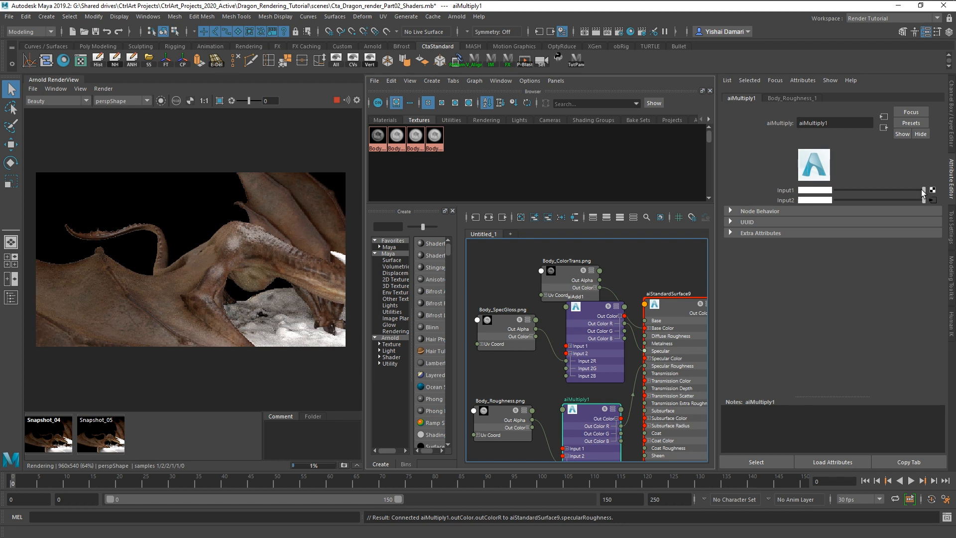
Darken the aiMultiply node's Input1 to a light grey and the aiAdd node's Input1 to a mid grey
left_click_drag(924, 190, 852, 193)
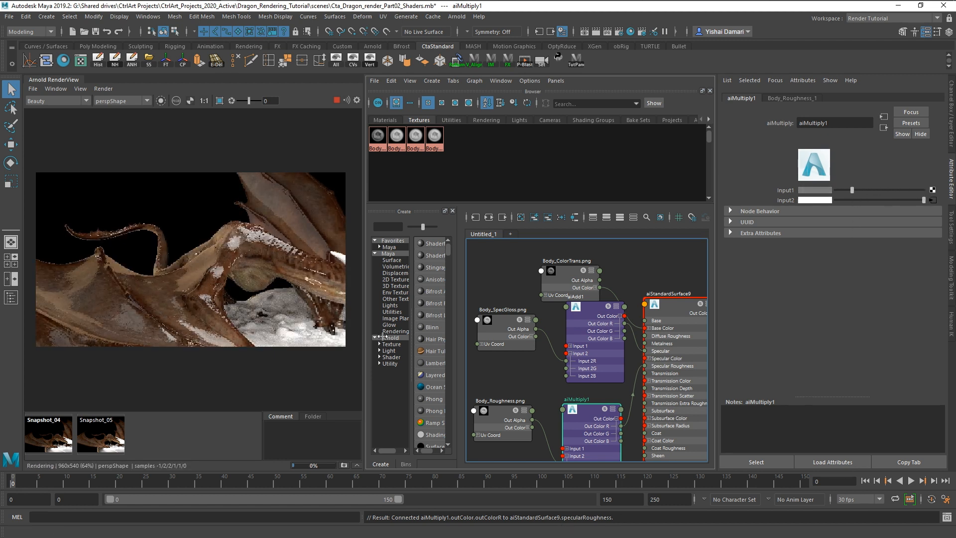
left_click_drag(852, 190, 887, 190)
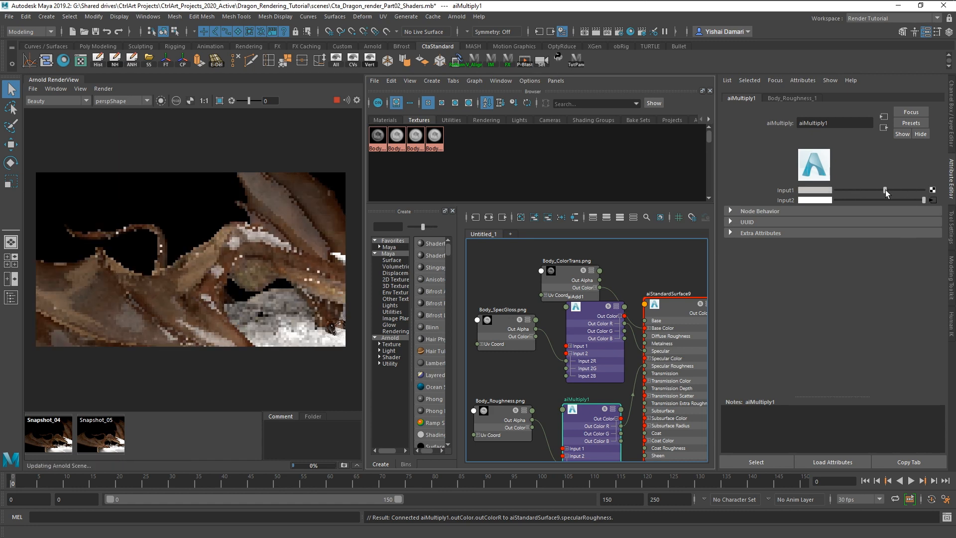
left_click(586, 322)
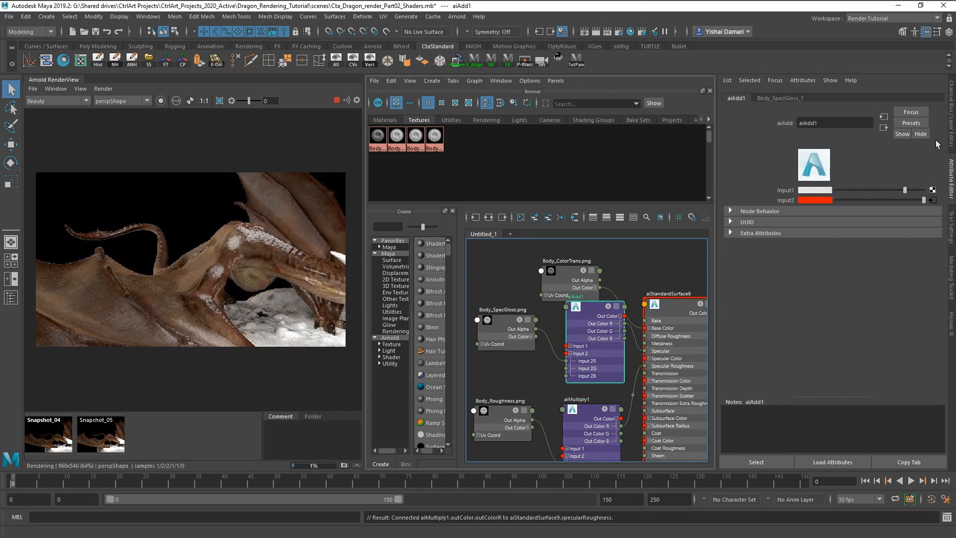
left_click_drag(905, 190, 850, 190)
Tidy the graph by moving Body_ColorTrans.png above the aiAdd node and nudging aiMultiply up, and select the aiStandardSurface9 node
left_click_drag(573, 270, 596, 251)
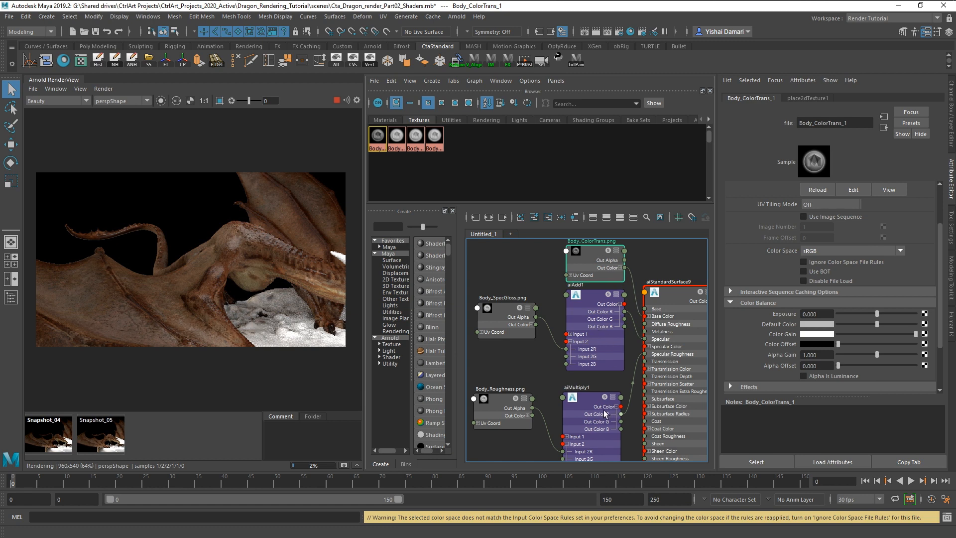
left_click_drag(605, 413, 607, 407)
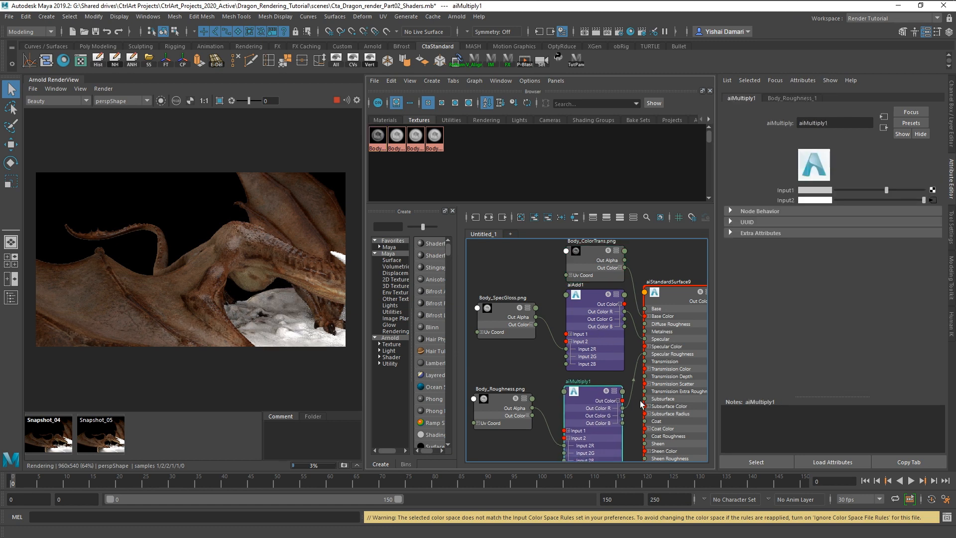
scroll(638, 401, "down", 3)
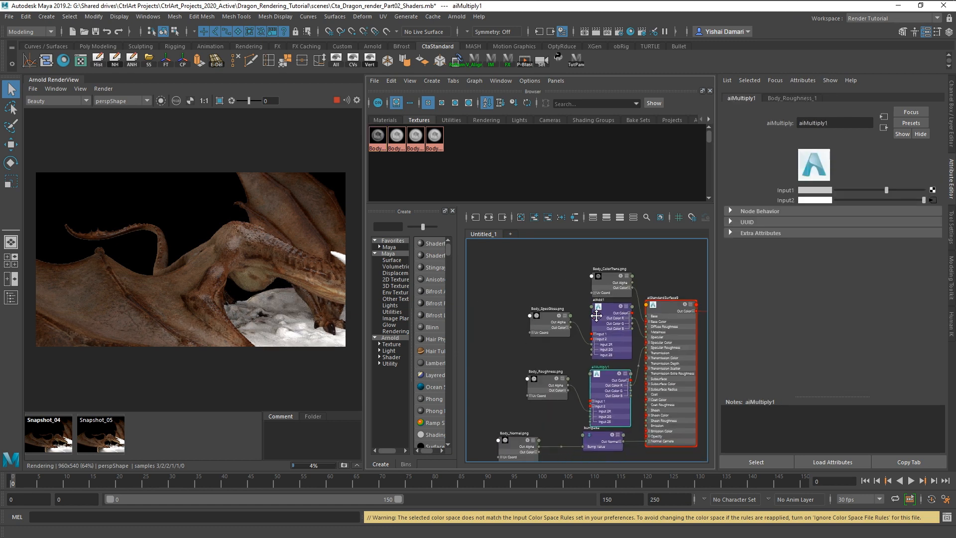
middle_click_drag(597, 316, 591, 282, "alt")
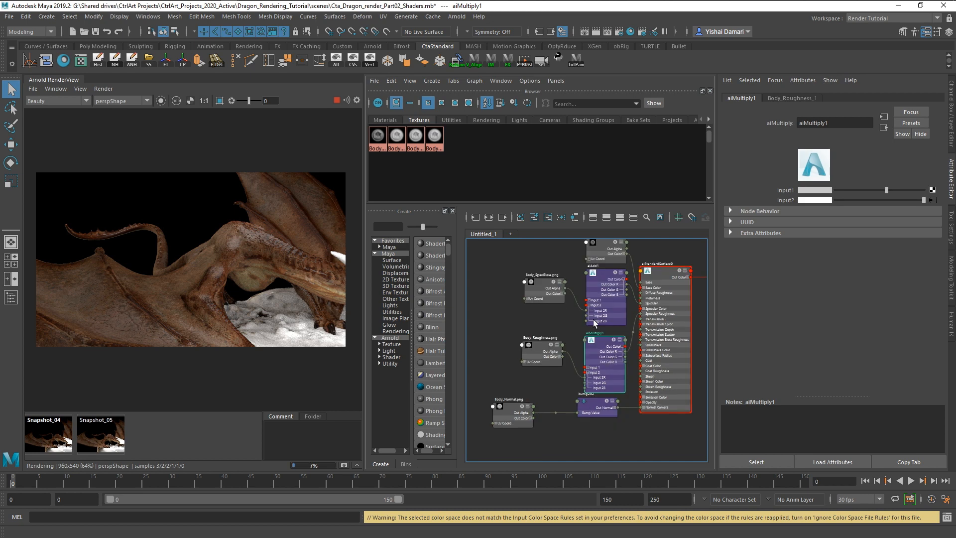
left_click(661, 275)
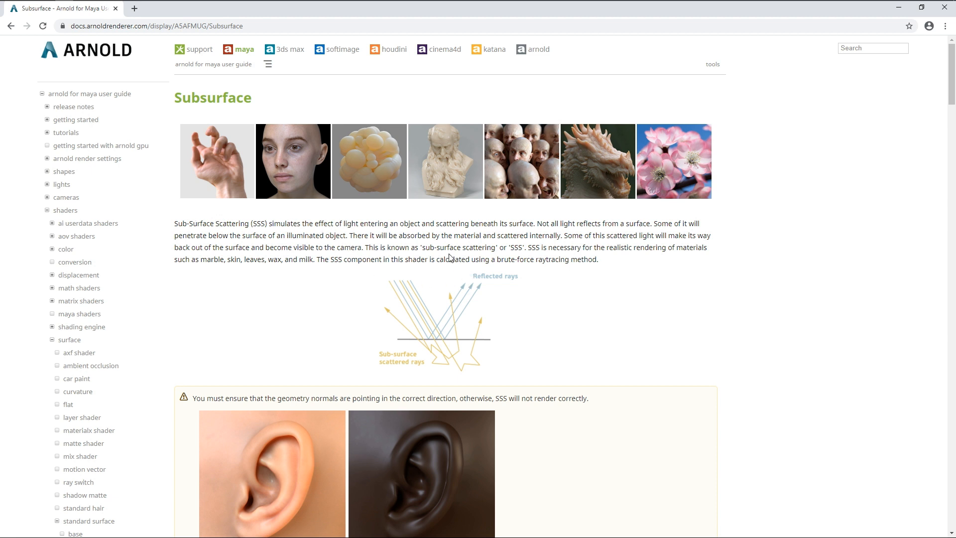
Examine the Weight, Color, Radius and Scale sections of the Arnold for Maya Subsurface documentation in the browser and return to Maya
scroll(471, 321, "down", 5)
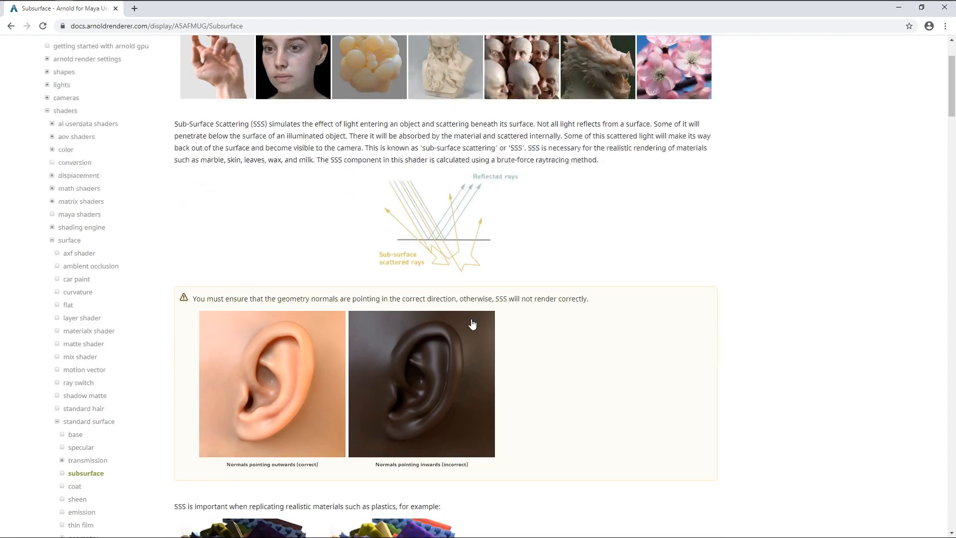
scroll(465, 288, "down", 12)
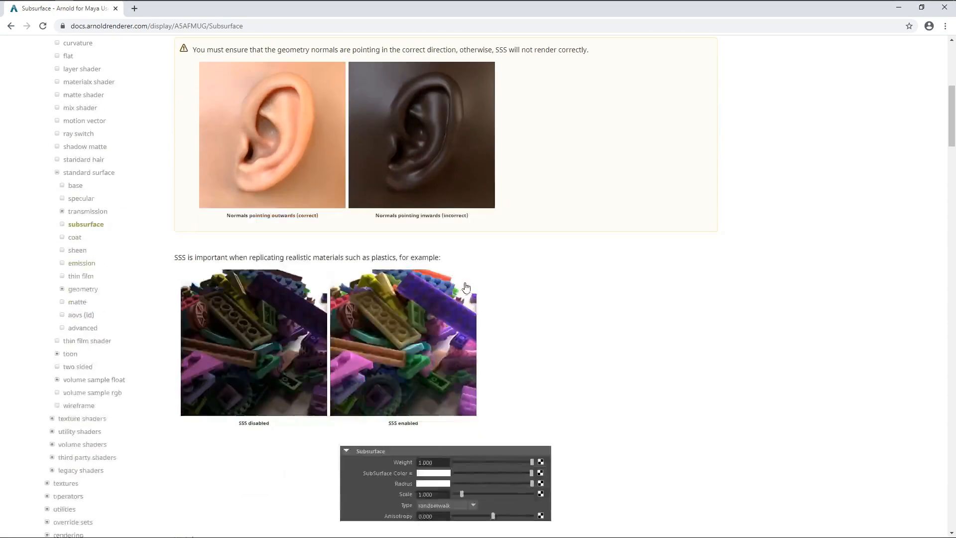
scroll(530, 310, "up", 17)
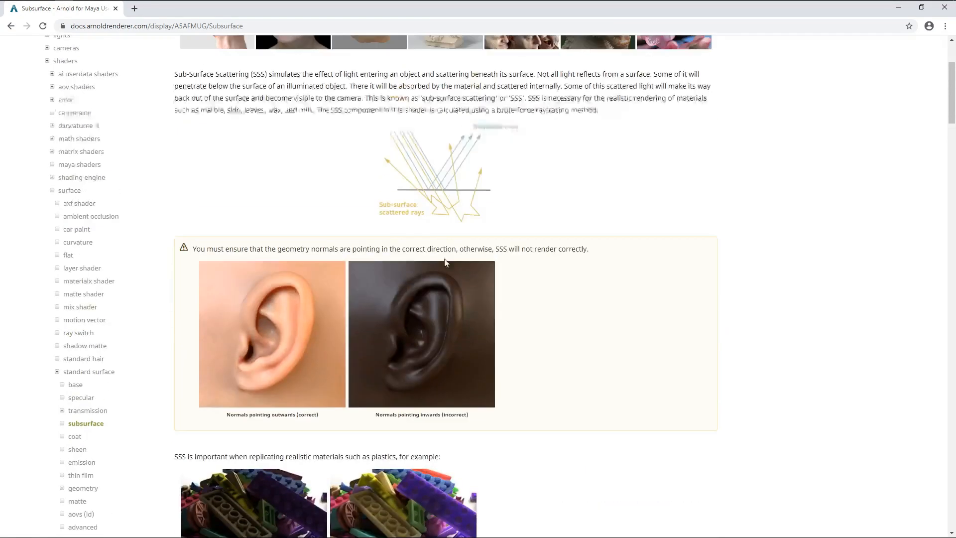
scroll(413, 305, "down", 20)
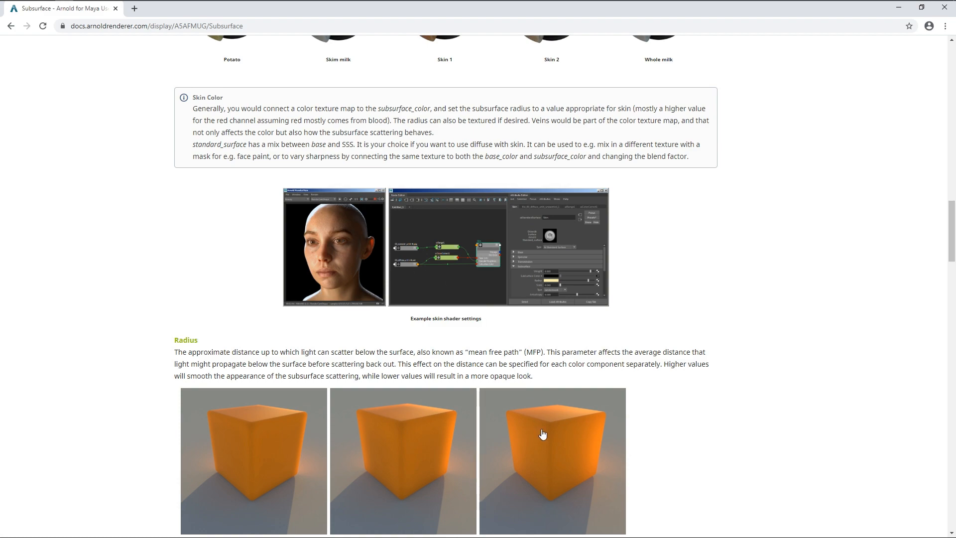
scroll(556, 409, "down", 3)
scroll(557, 408, "down", 4)
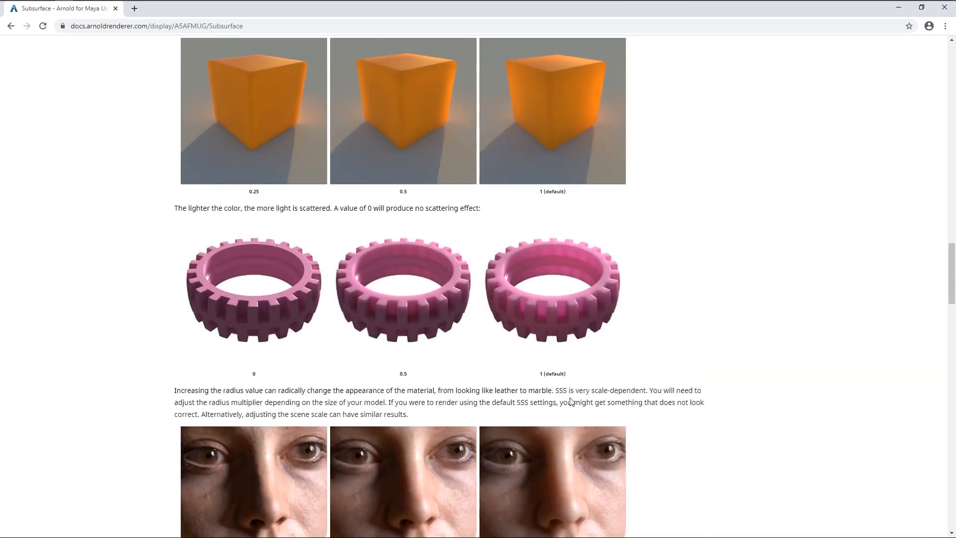
scroll(529, 341, "down", 4)
scroll(529, 339, "down", 10)
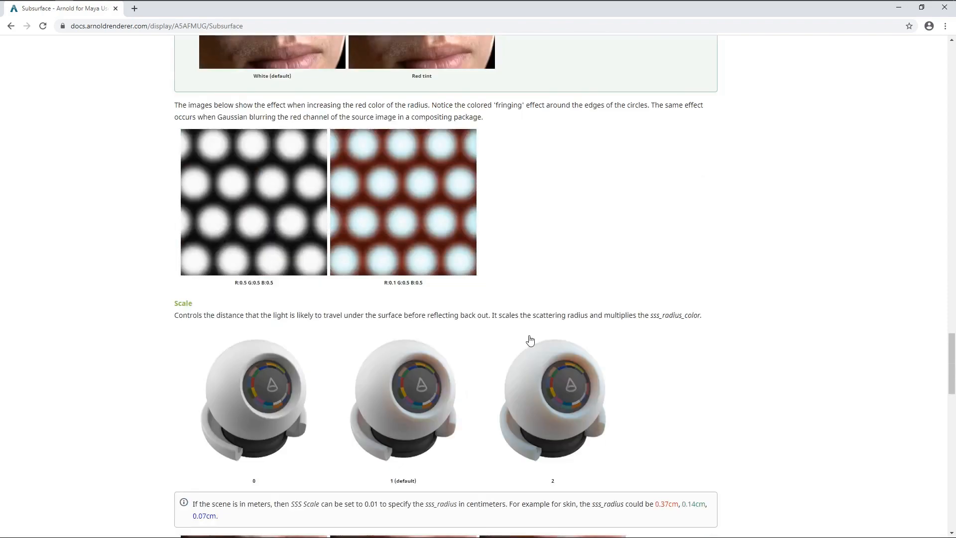
scroll(530, 331, "up", 12)
scroll(515, 239, "up", 20)
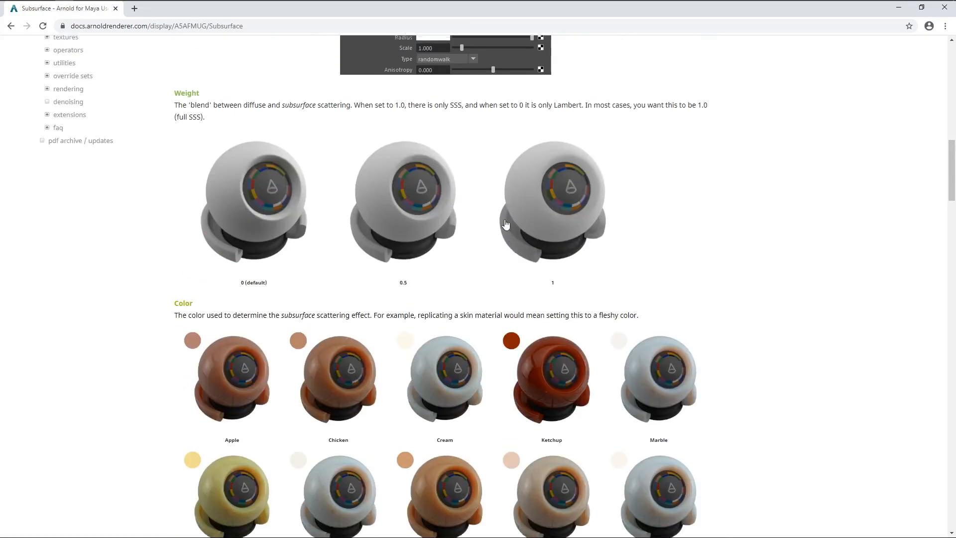
scroll(506, 238, "up", 4)
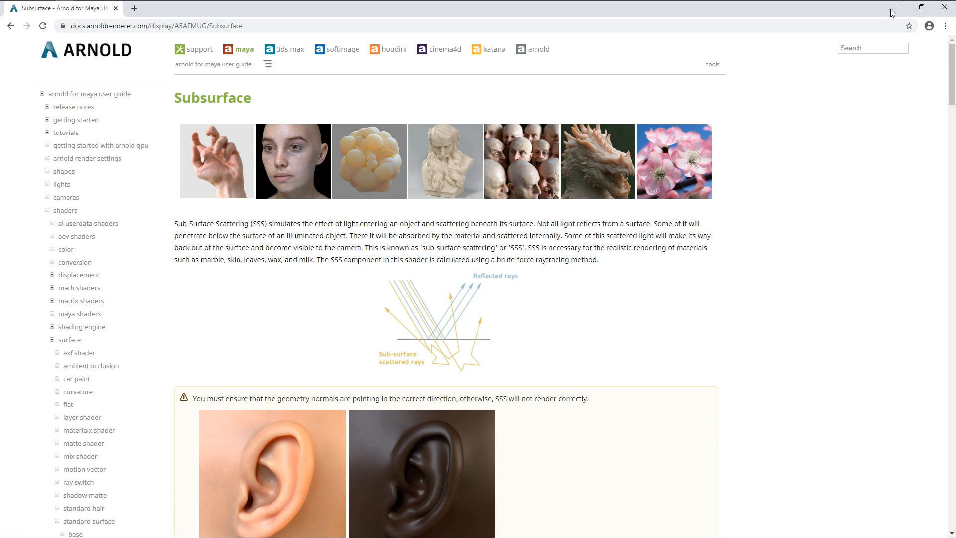
mouse_move(905, 7)
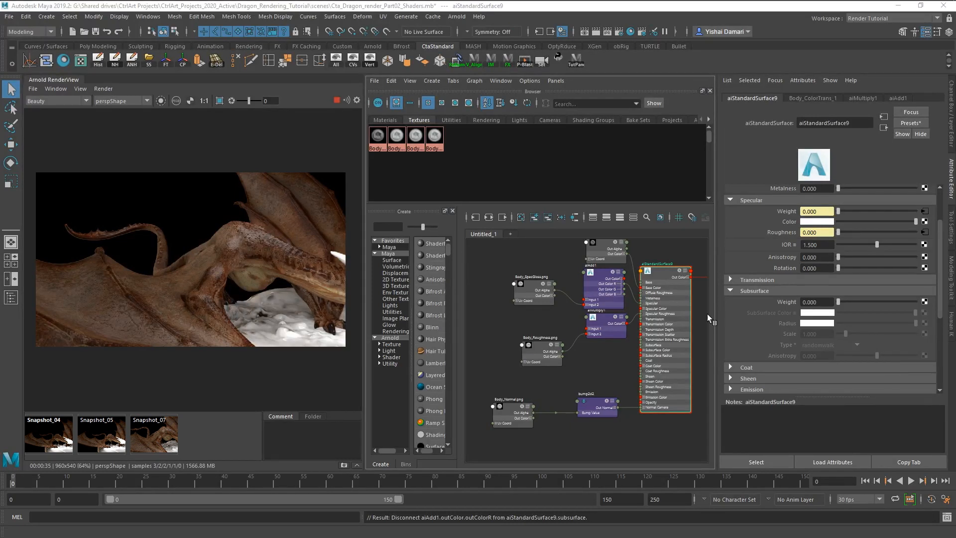
Connect the aiAdd node's Out Color R to the shader's Subsurface and Body_ColorTrans.png's Out Color to its Subsurface Color
left_click(603, 277)
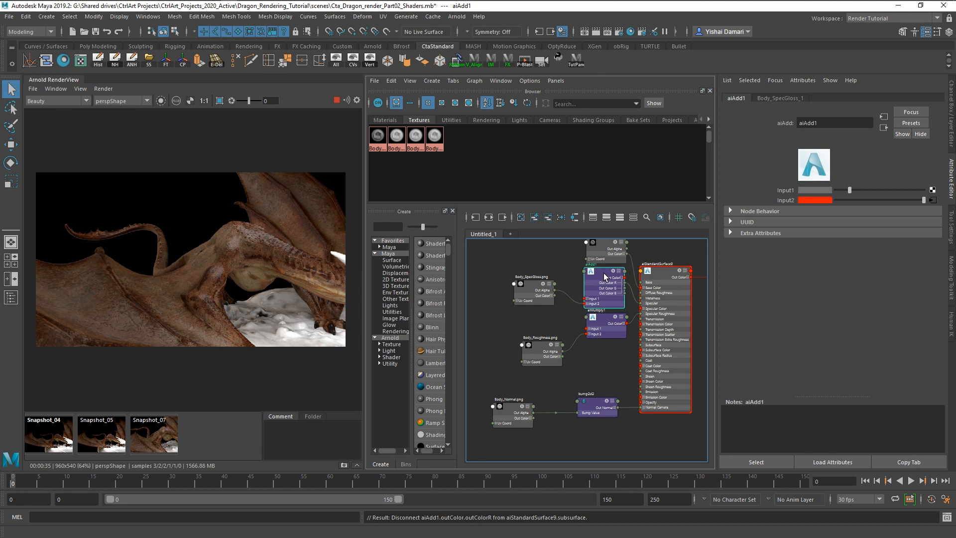
left_click_drag(603, 277, 642, 344)
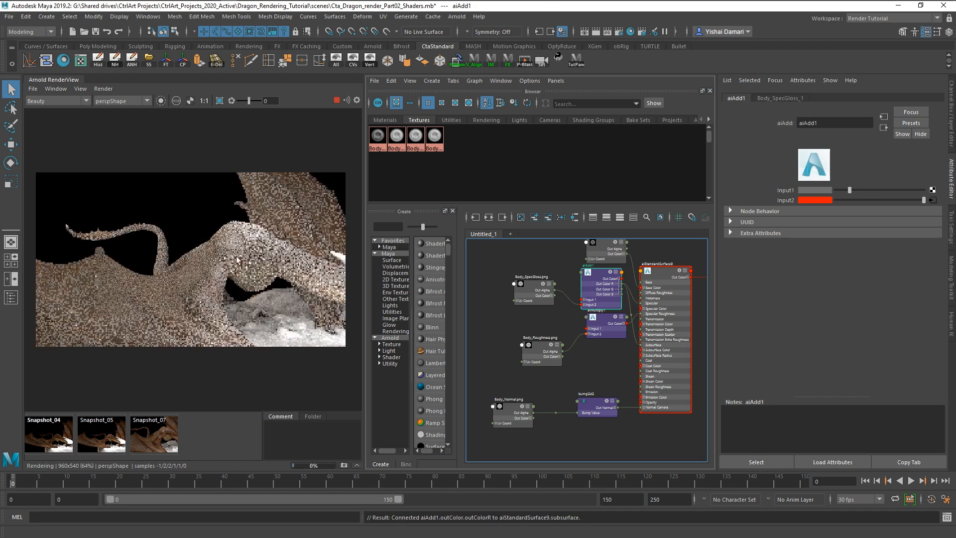
left_click_drag(616, 258, 645, 348)
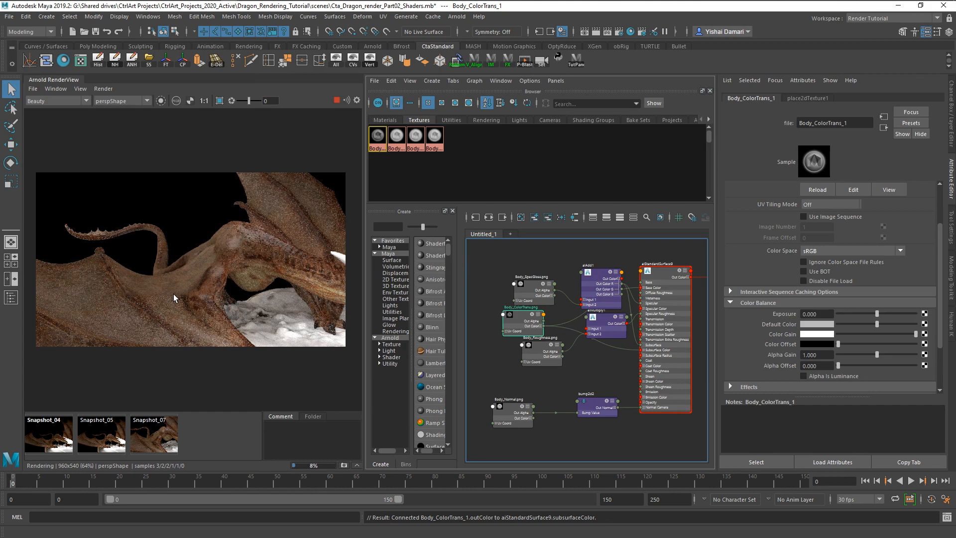
Store a snapshot of the subsurface render and compare it repeatedly with Snapshot_07
left_click(677, 443)
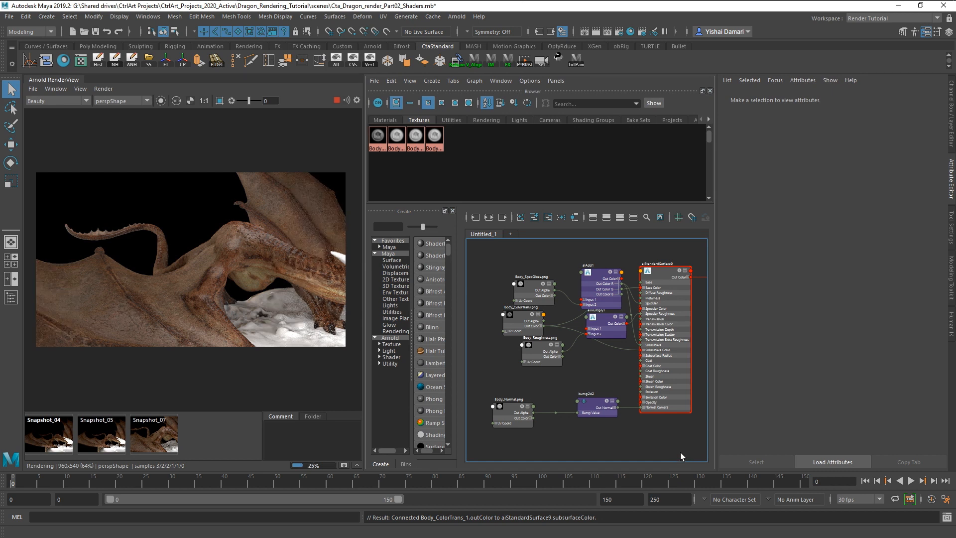
left_click(344, 466)
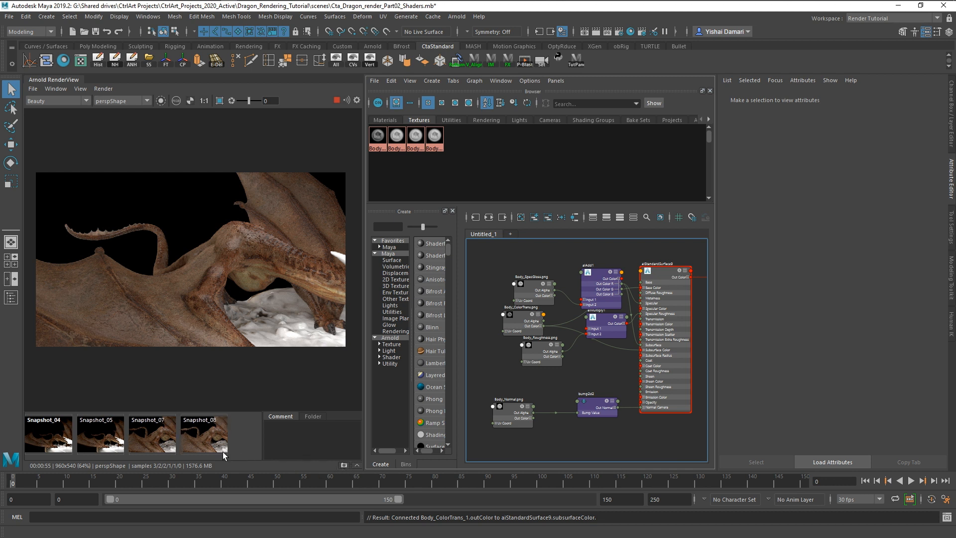
left_click(155, 442)
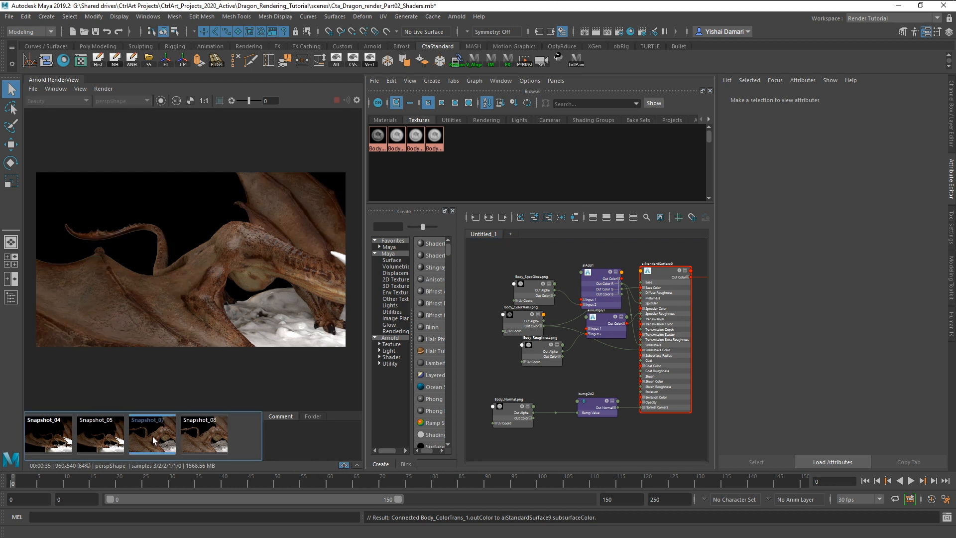
left_click(202, 436)
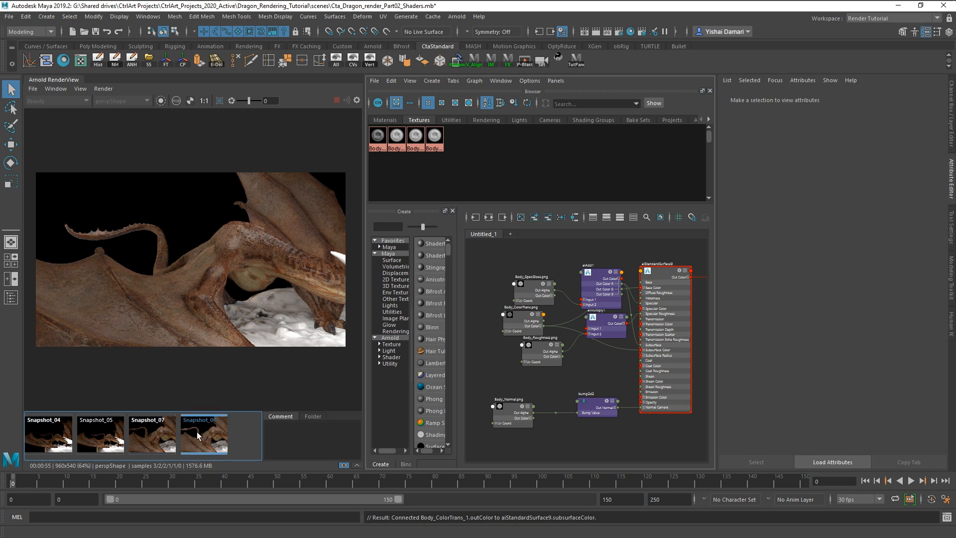
left_click(152, 441)
left_click(199, 446)
left_click(169, 442)
left_click(212, 442)
Review the aiStandardSurface9 shader's Subsurface attributes and move the Body_ColorTrans.png node down beside Body_Roughness.png
left_click(668, 271)
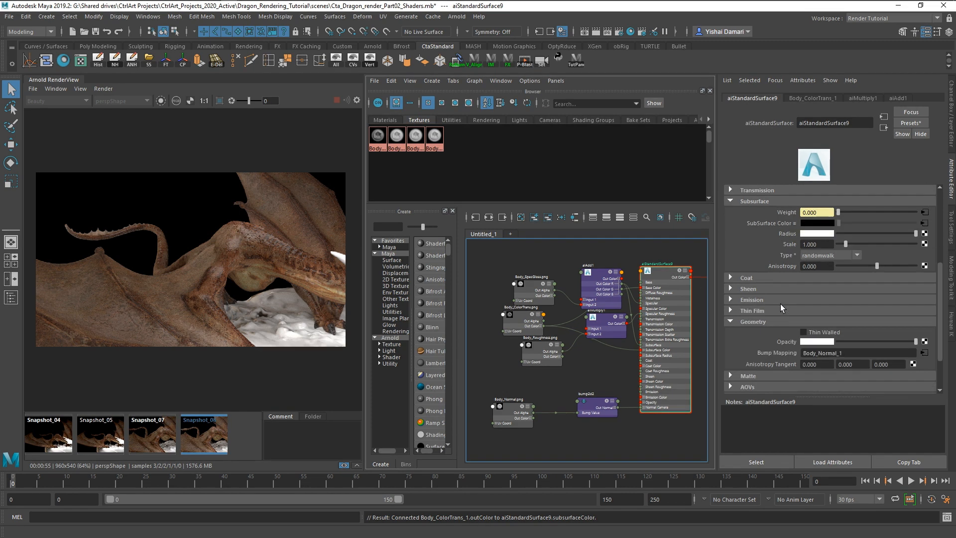
scroll(782, 303, "down", 2)
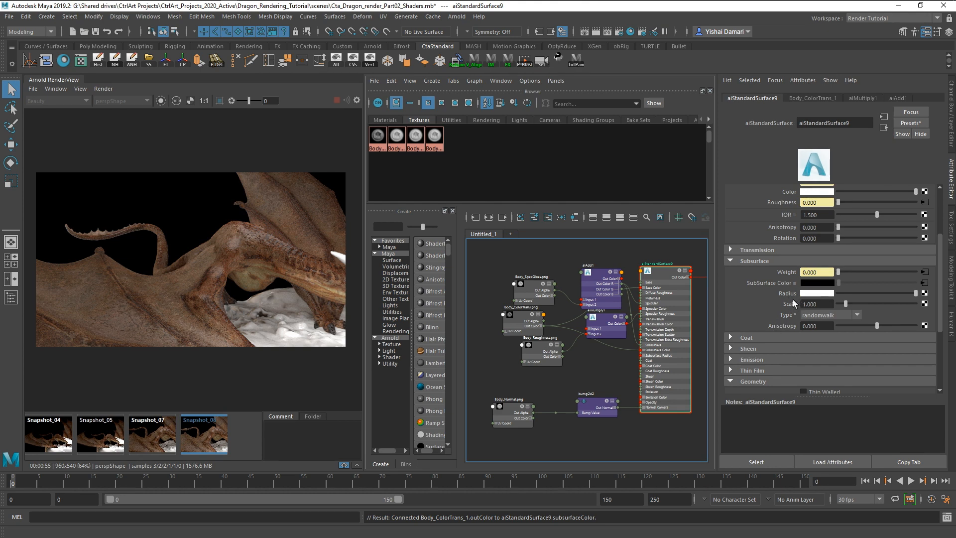
left_click(499, 324)
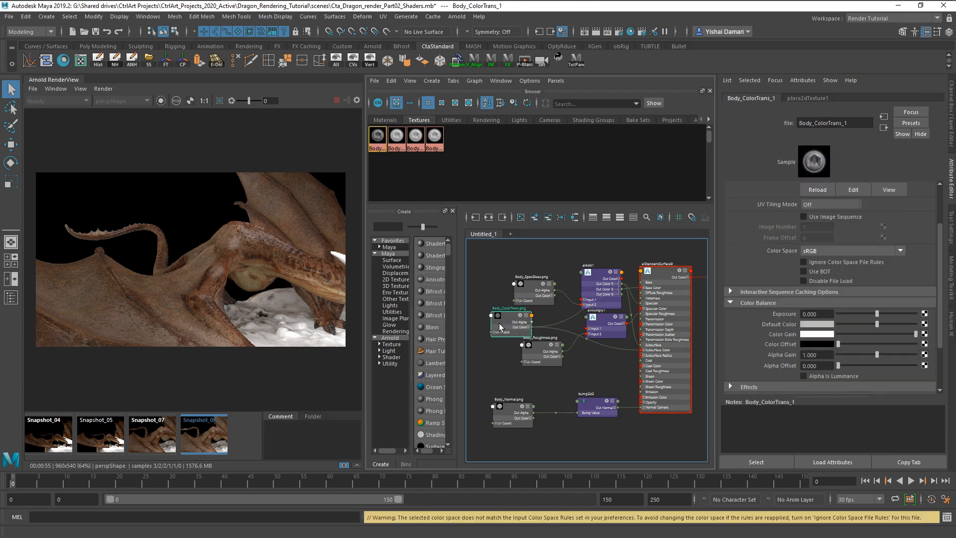
left_click_drag(499, 324, 549, 360)
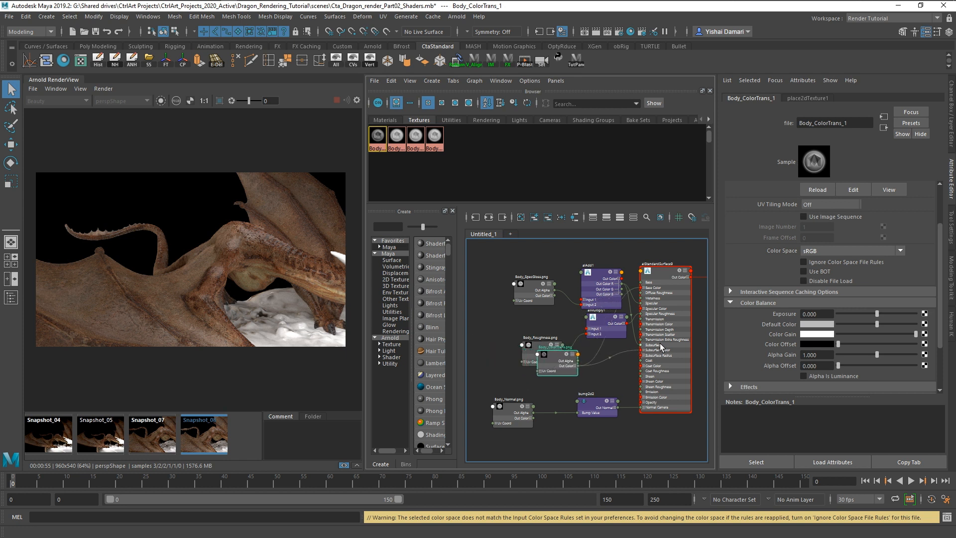
mouse_move(552, 359)
left_mouse_down()
mouse_move(519, 346)
mouse_move(536, 358)
left_mouse_up()
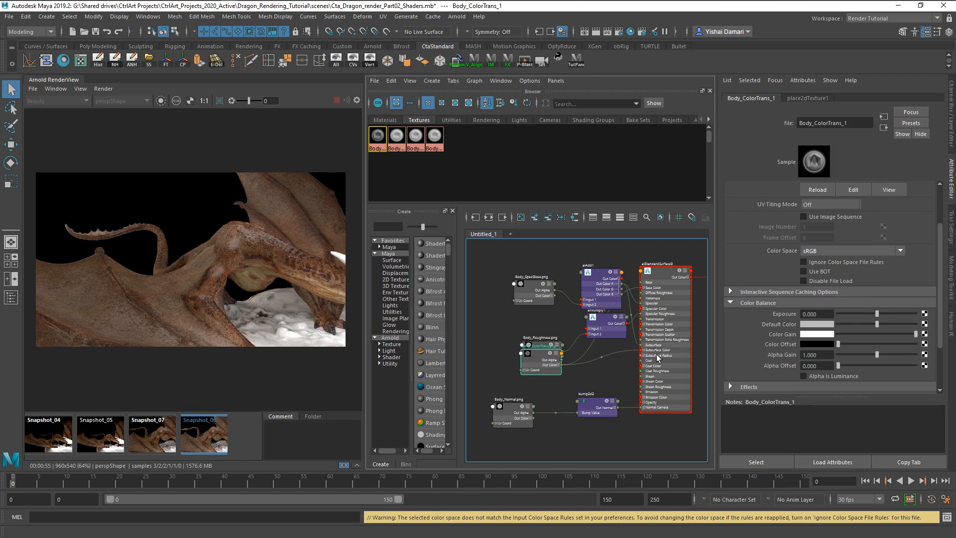
Create a second aiMultiply node and place it between the first aiMultiply and the bump node
left_click(603, 369)
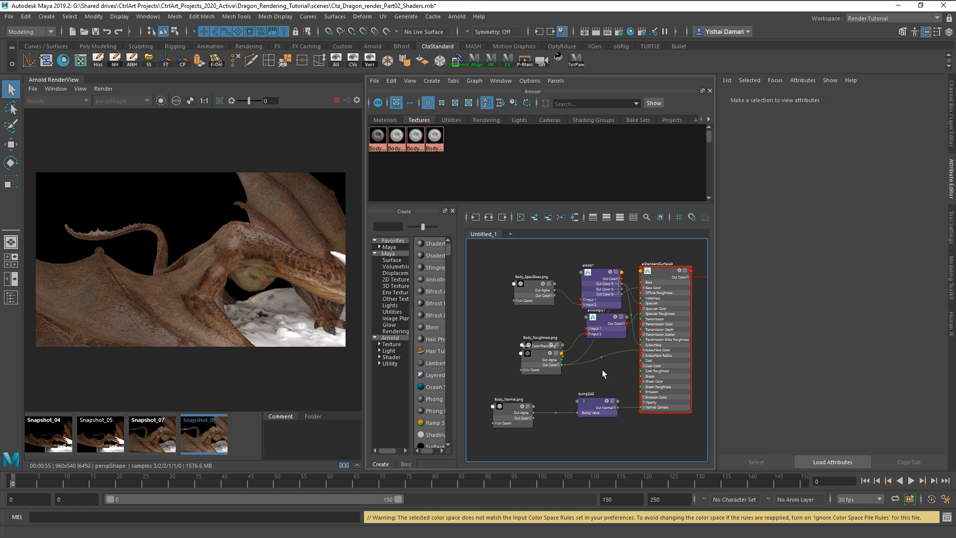
key("Tab")
type("m")
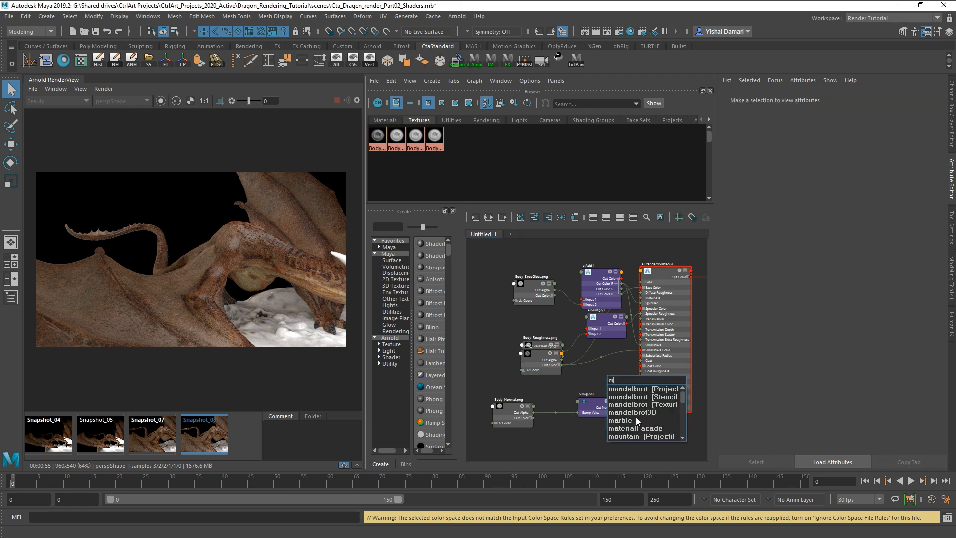
type("u")
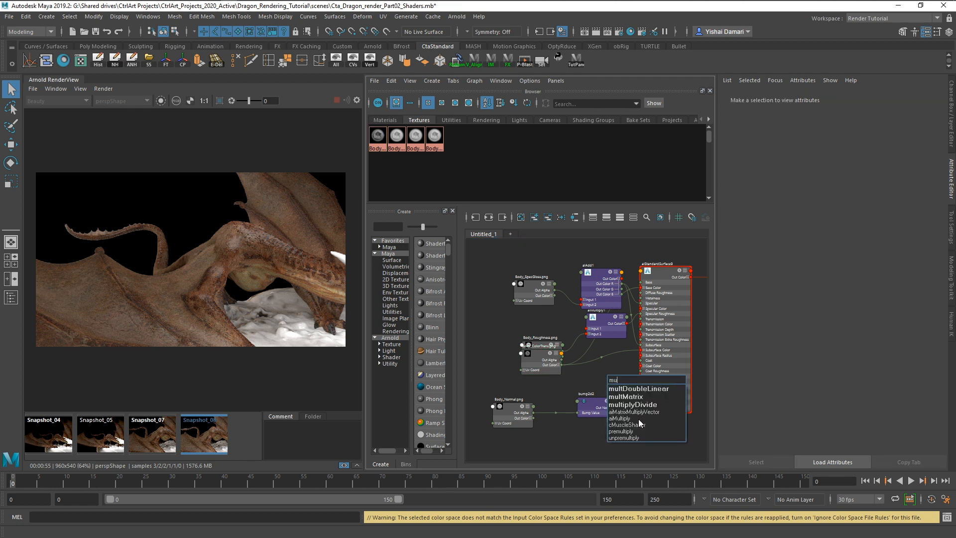
left_click(626, 419)
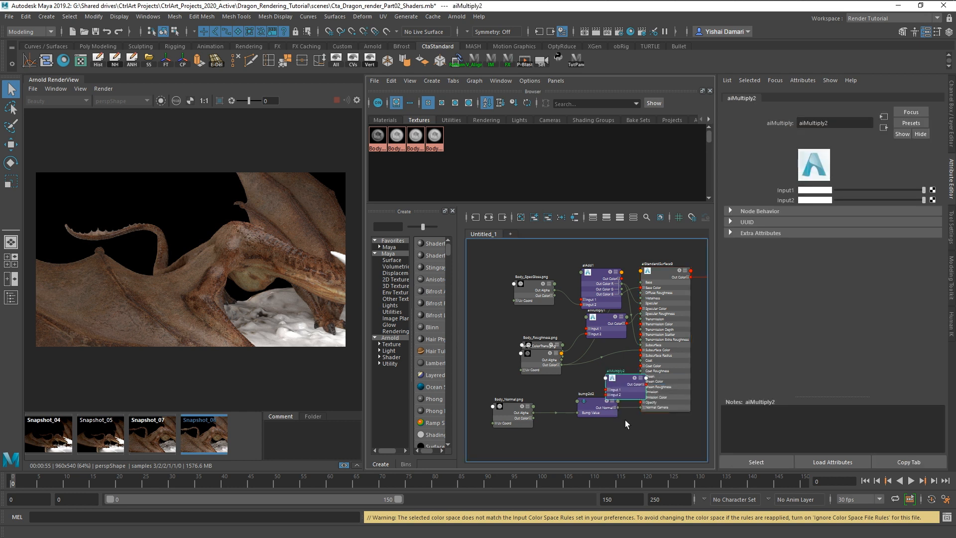
left_click_drag(621, 393, 602, 372)
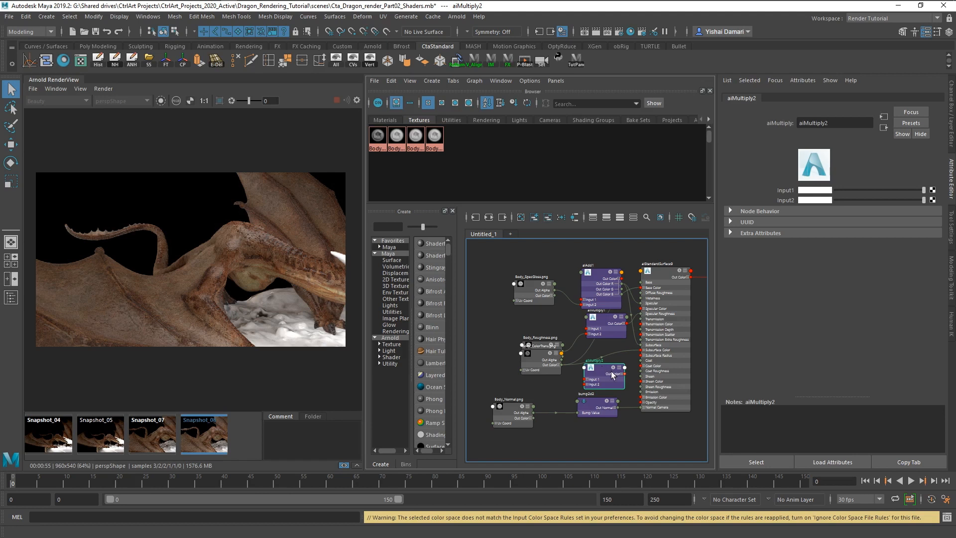
Connect Body_ColorTrans.png's Out Color to the new aiMultiply's Input 2 and that node's Out Color to the shader's Subsurface Radius
mouse_move(604, 367)
left_mouse_down()
mouse_move(609, 359)
mouse_move(609, 369)
mouse_move(569, 380)
mouse_move(574, 390)
mouse_move(569, 379)
mouse_move(589, 378)
left_mouse_up()
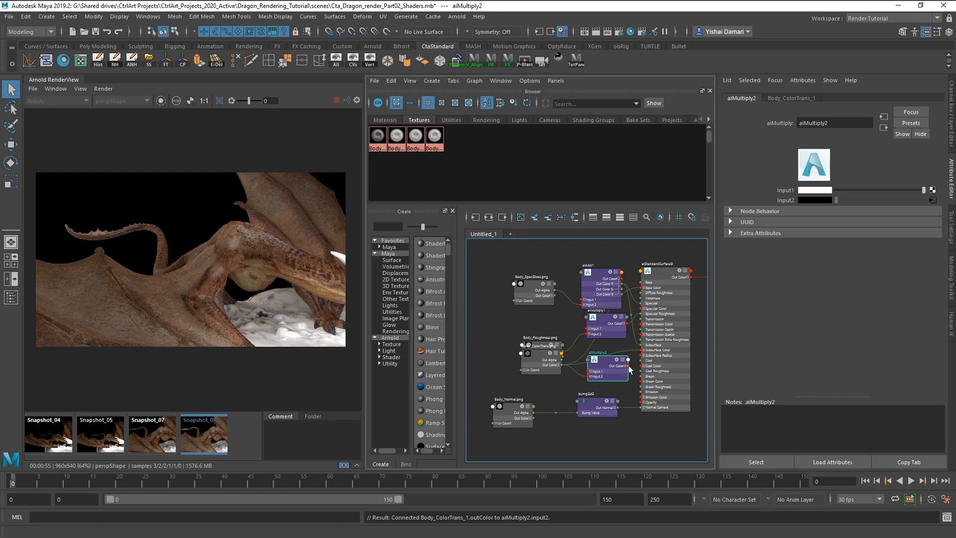
left_click_drag(629, 370, 642, 356)
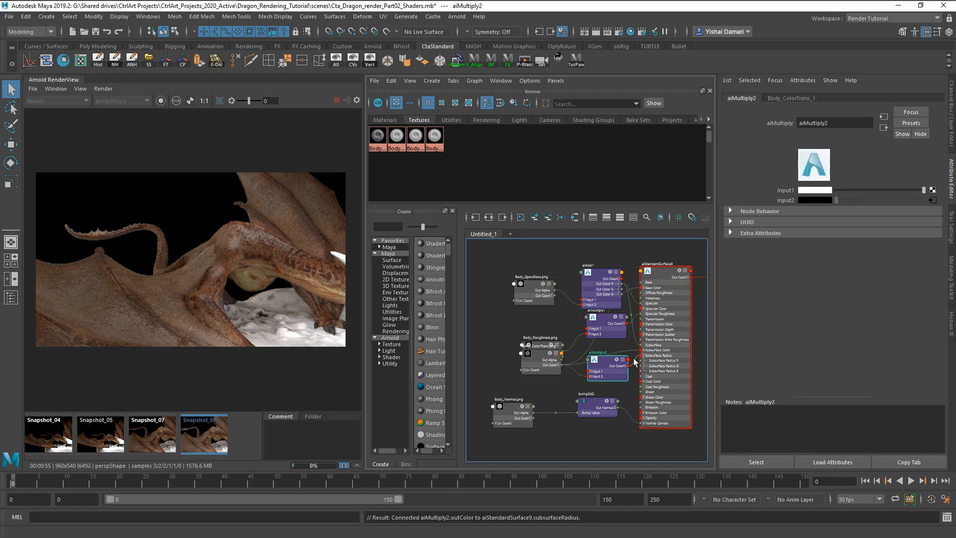
left_click(683, 324)
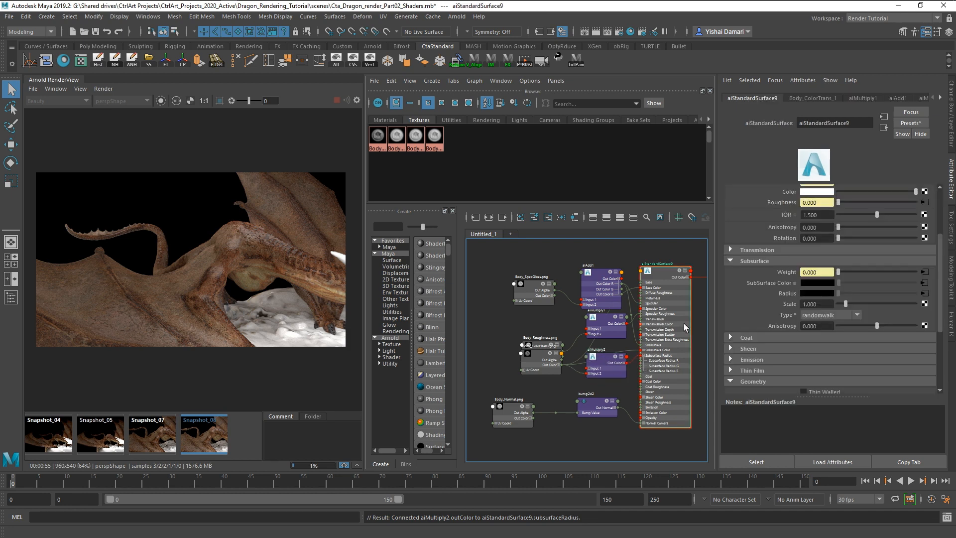
Set the new aiMultiply node's Input1 color to RGB 1.0, 0.35, 0.2
left_click(606, 369)
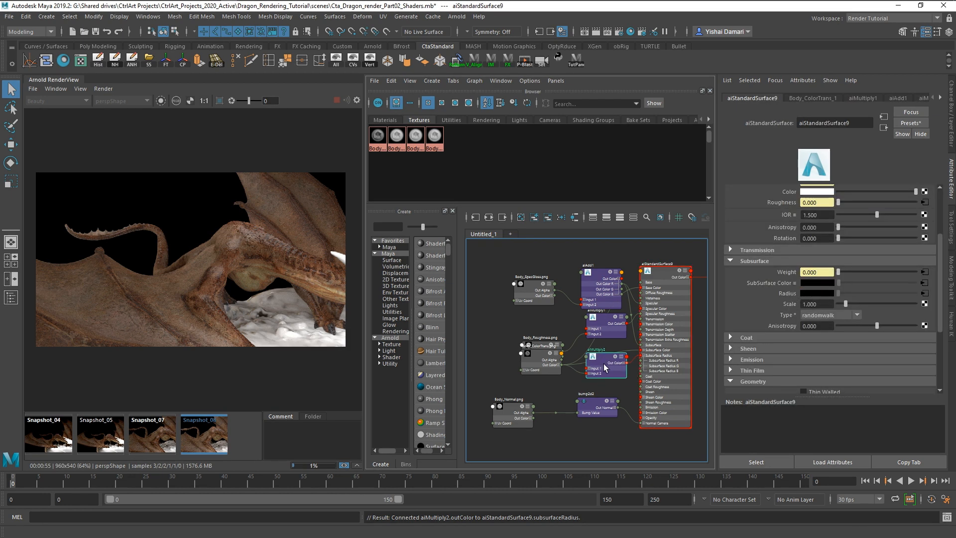
left_click(821, 194)
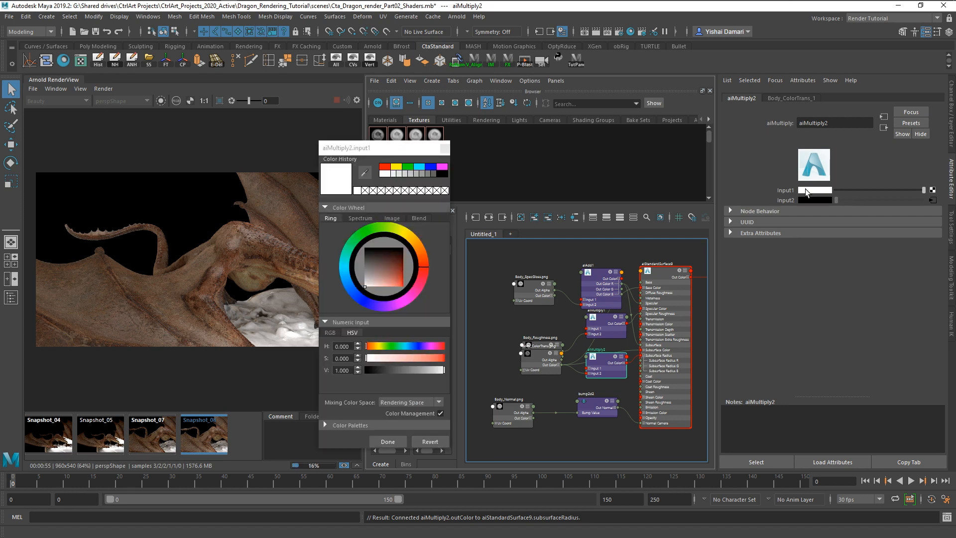
left_click_drag(377, 144, 783, 142)
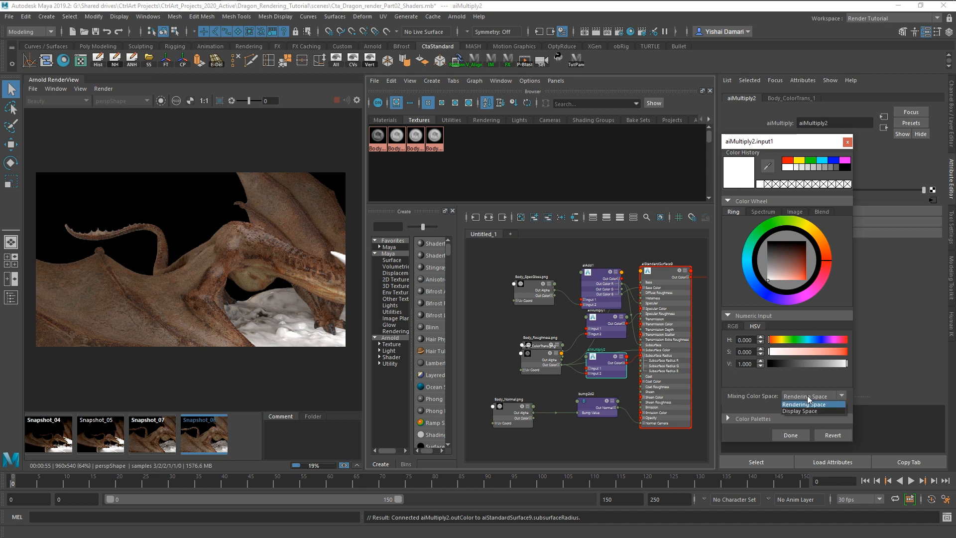
left_click(735, 326)
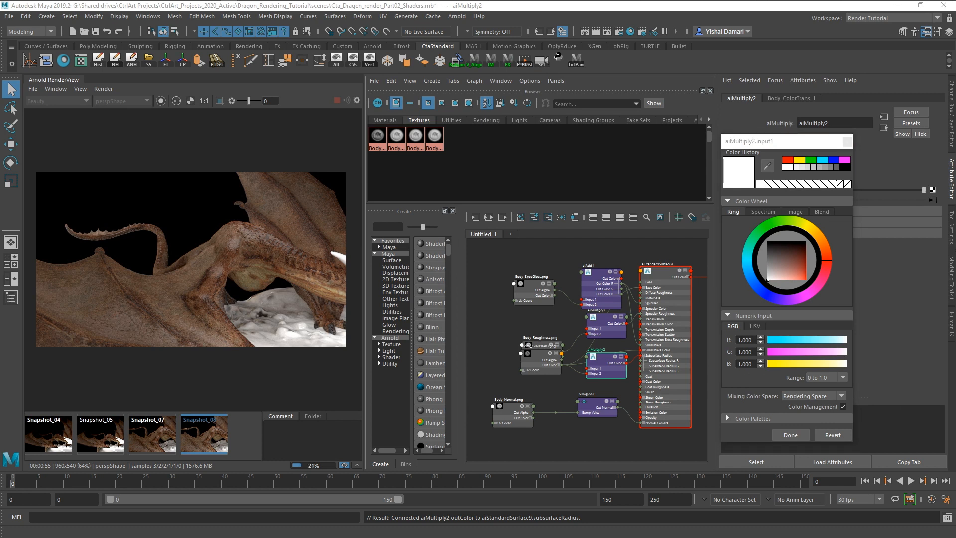
left_click_drag(753, 340, 728, 341)
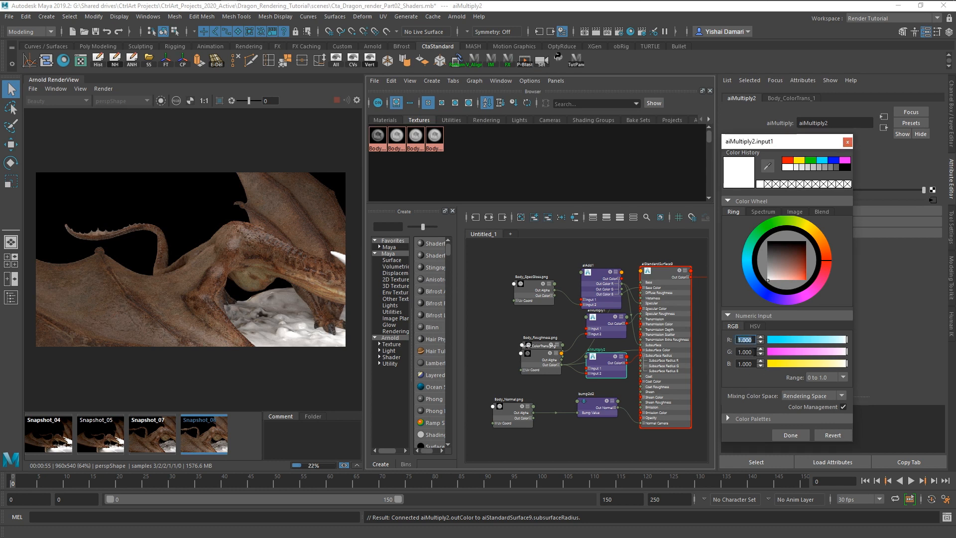
key("Tab")
key("BackSpace")
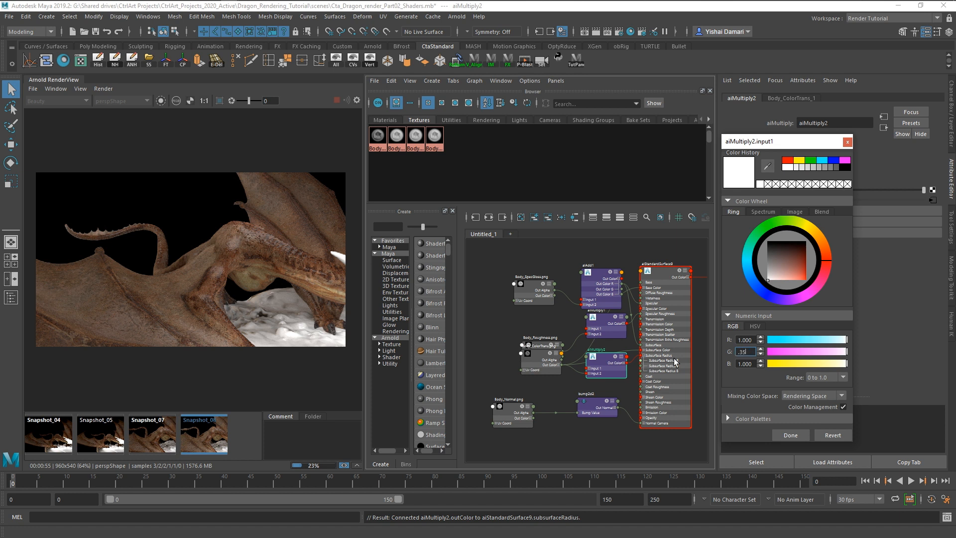
left_click_drag(755, 365, 727, 366)
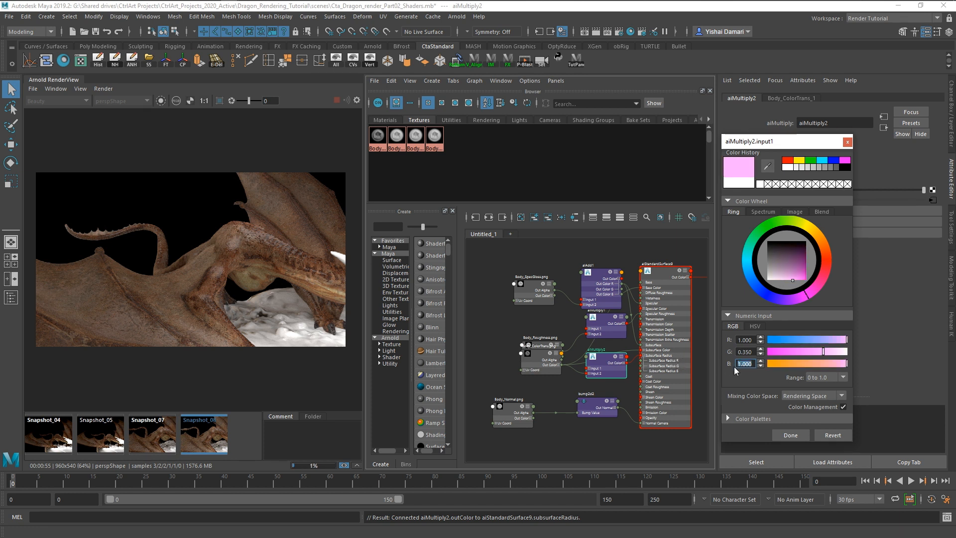
type(".2")
key("Return")
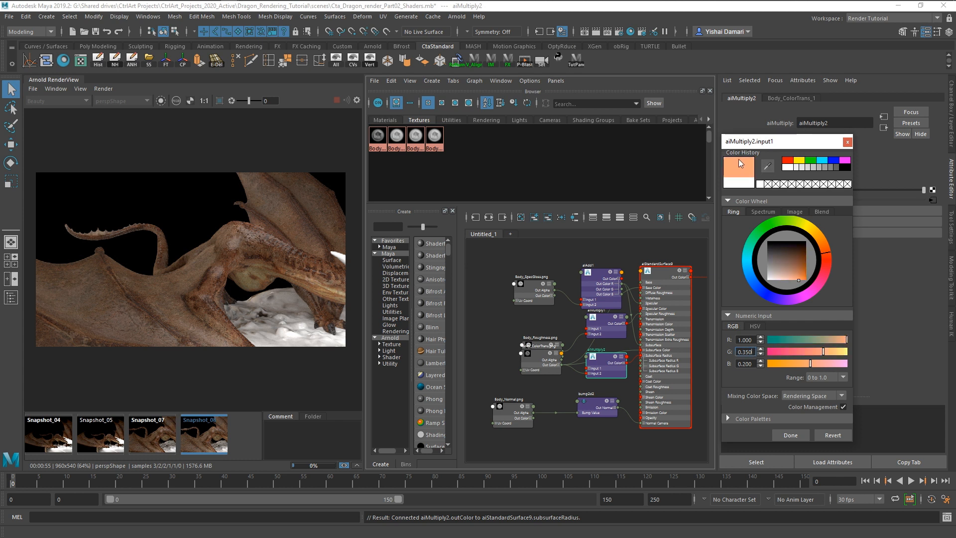
left_click(790, 435)
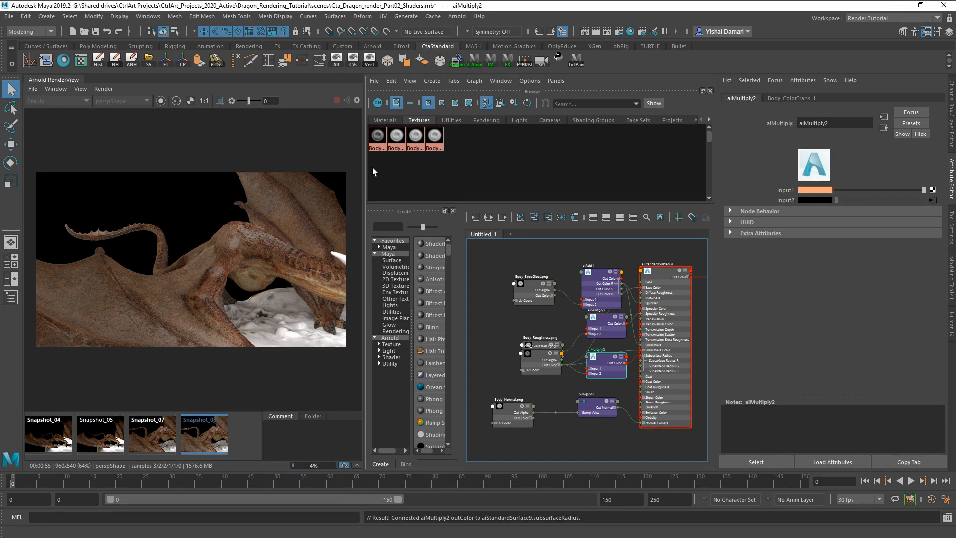
Store a snapshot of the new subsurface radius render and compare it with the earlier snapshots
left_click(203, 435)
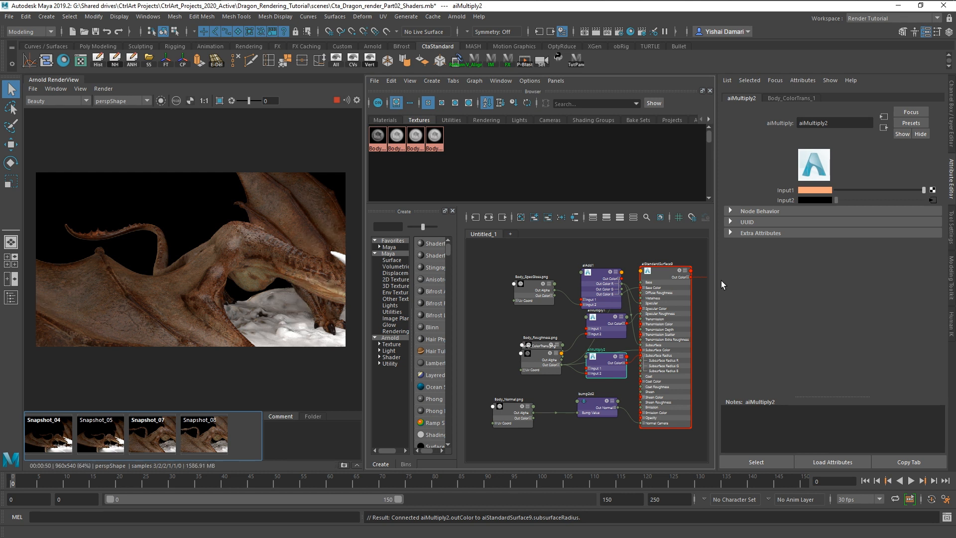
left_click(343, 467)
left_click(208, 444)
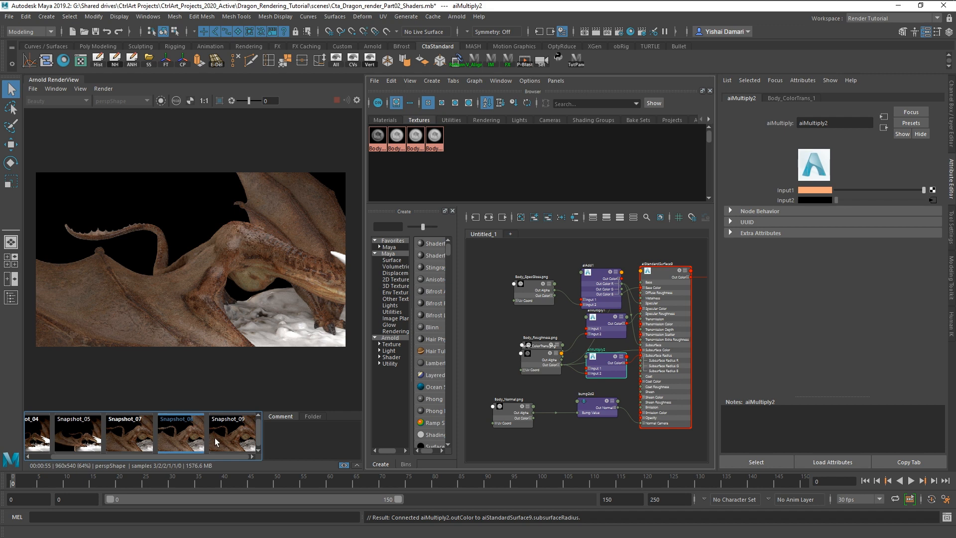
left_click(233, 432)
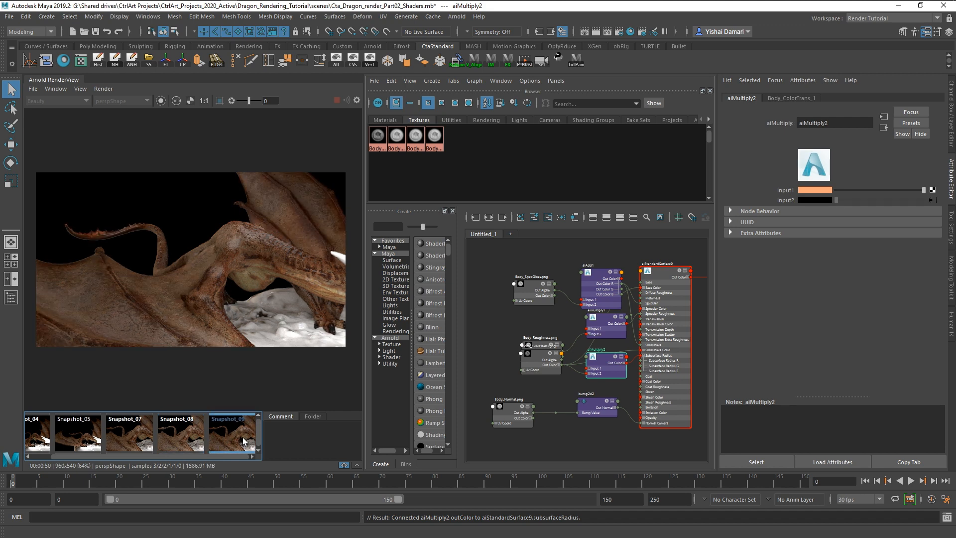
left_click(132, 439)
Set the aiStandardSurface9 shader's Subsurface Scale to about 2.338
left_click(932, 200)
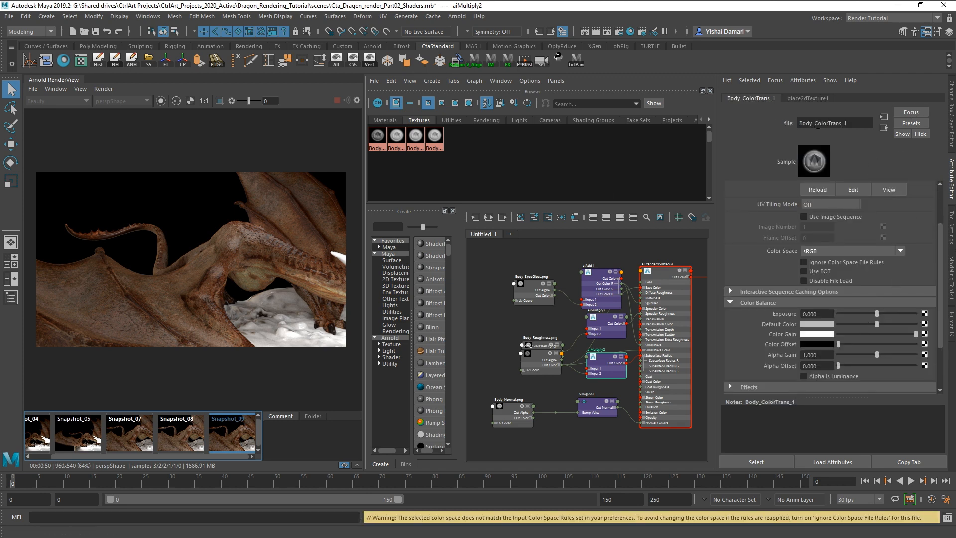
left_click(665, 294)
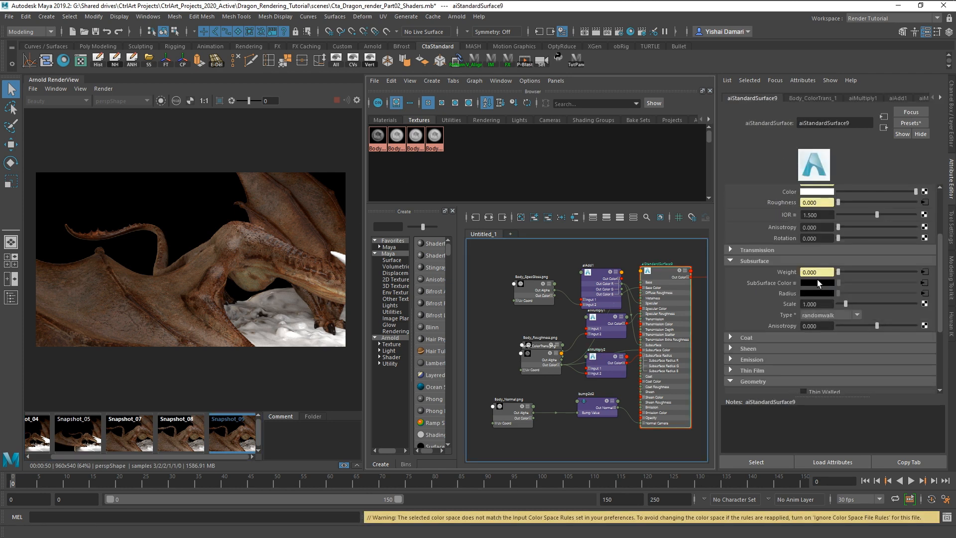
left_click_drag(845, 305, 857, 306)
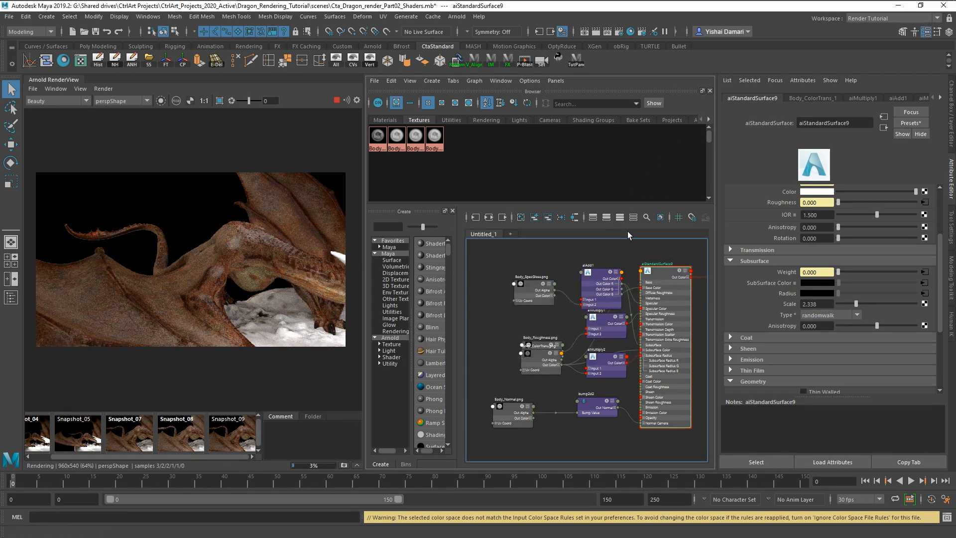
Return to the perspective view, select the area light aiAreaLight3, and open the Light Editor
key("space")
key("space")
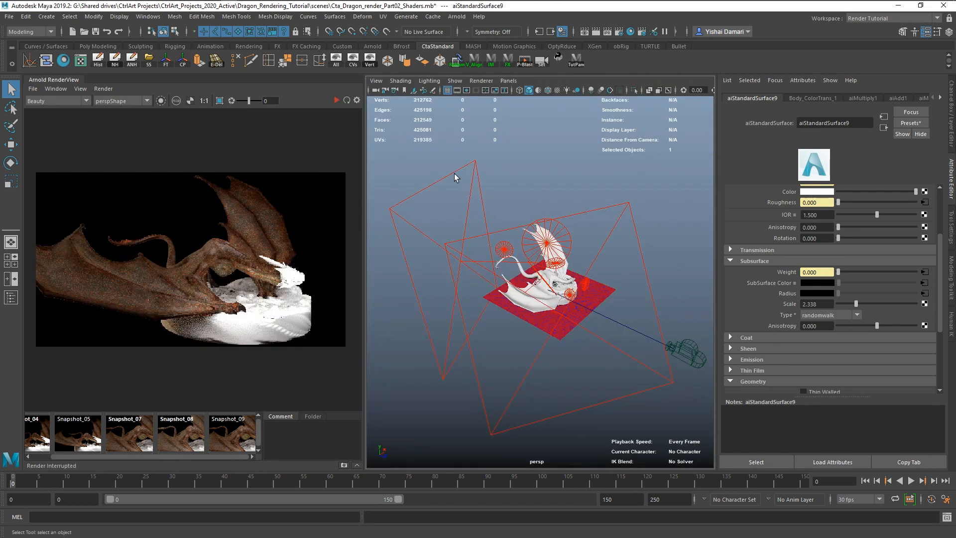
left_click(454, 173)
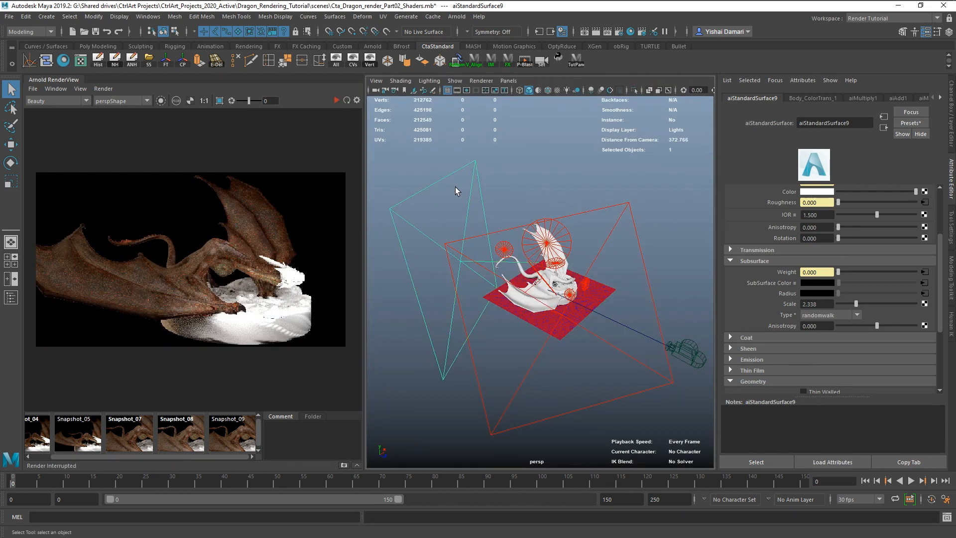
left_click(149, 16)
mouse_move(220, 81)
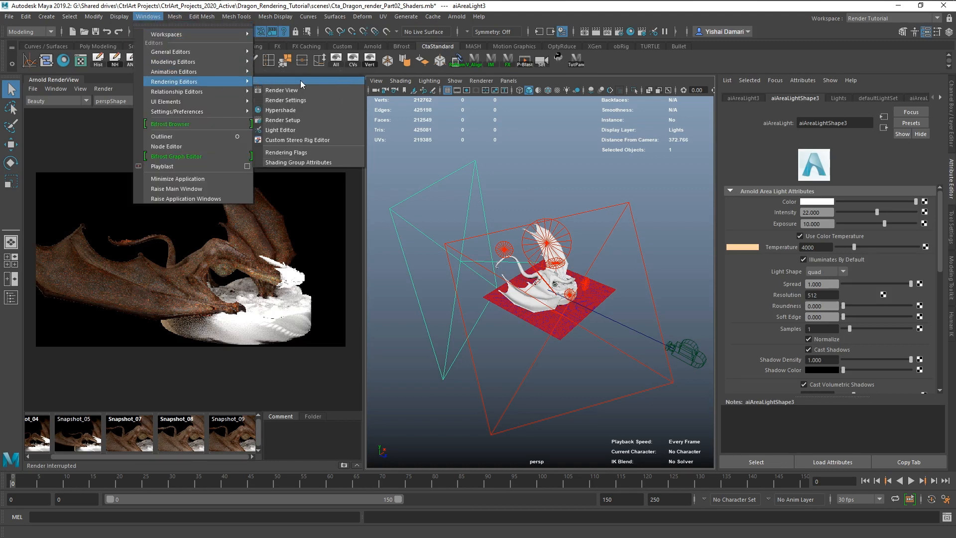
left_click(283, 130)
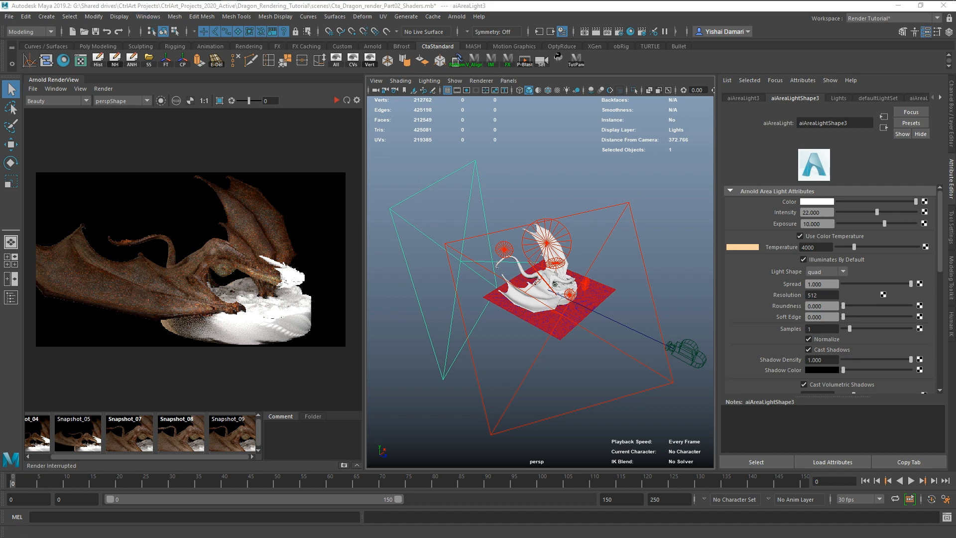
left_click_drag(844, 157, 241, 131)
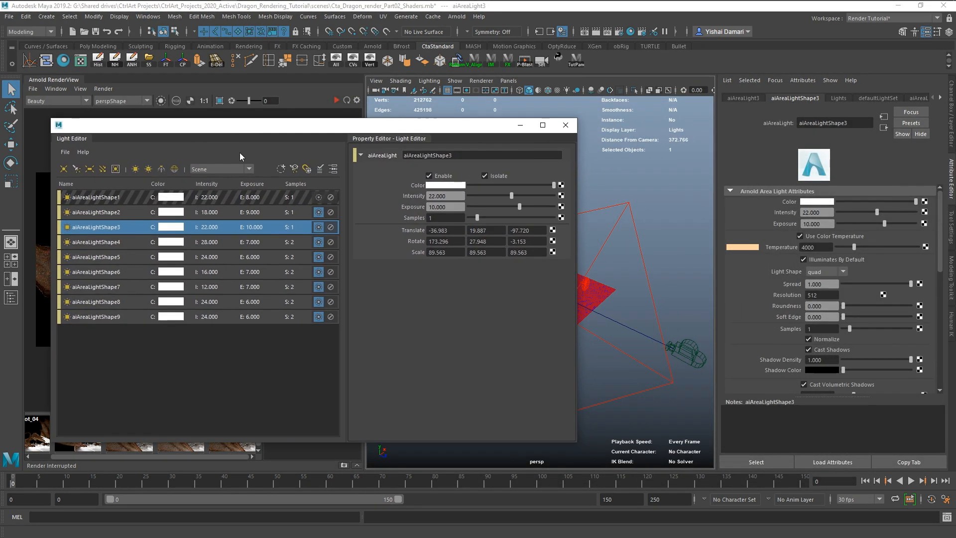
Disable the remaining area lights, aiAreaLightShape2 through aiAreaLightShape9, in the Light Editor
left_click(318, 228)
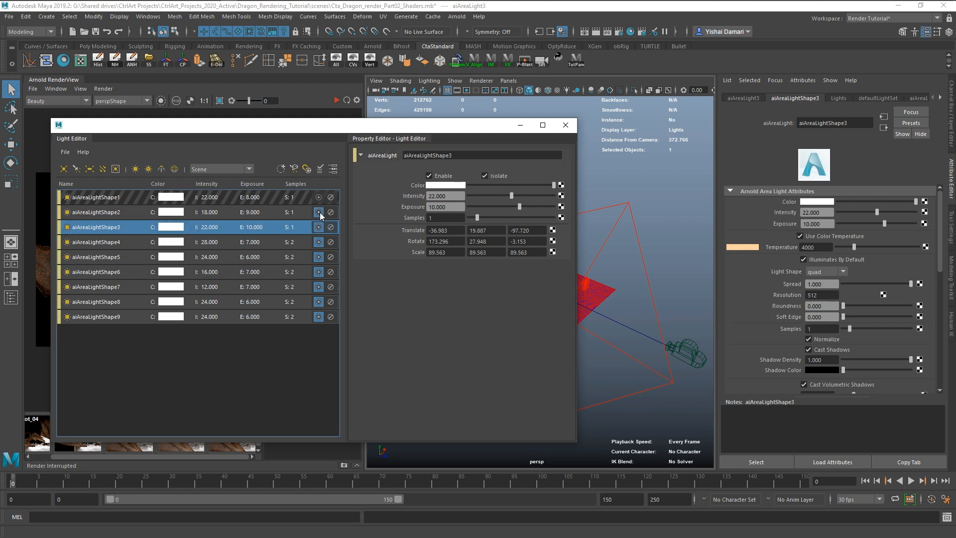
left_click(318, 287)
left_click(319, 302)
left_click(318, 316)
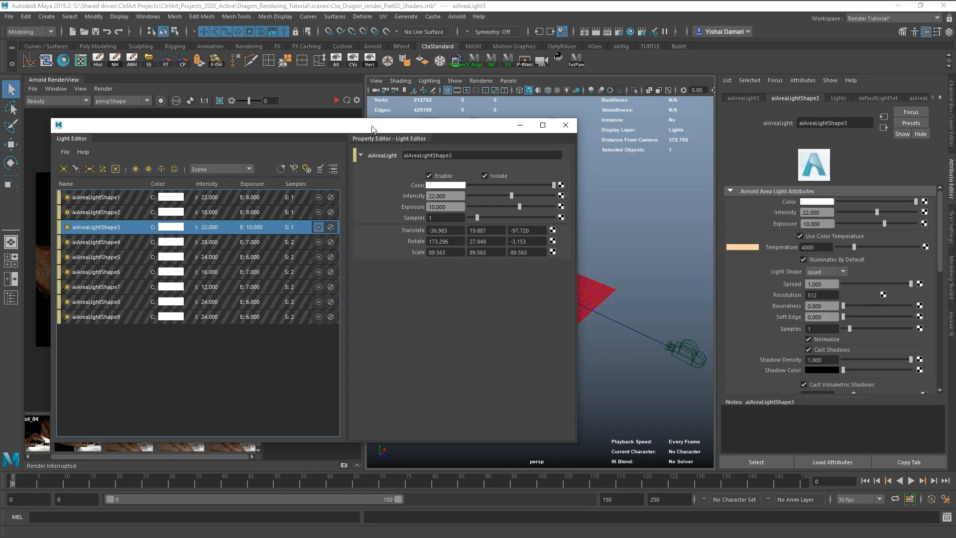
Clear the light selection and start an Arnold render of the dragon's wing and tail, viewed close up against the area light
left_click_drag(372, 128, 955, 219)
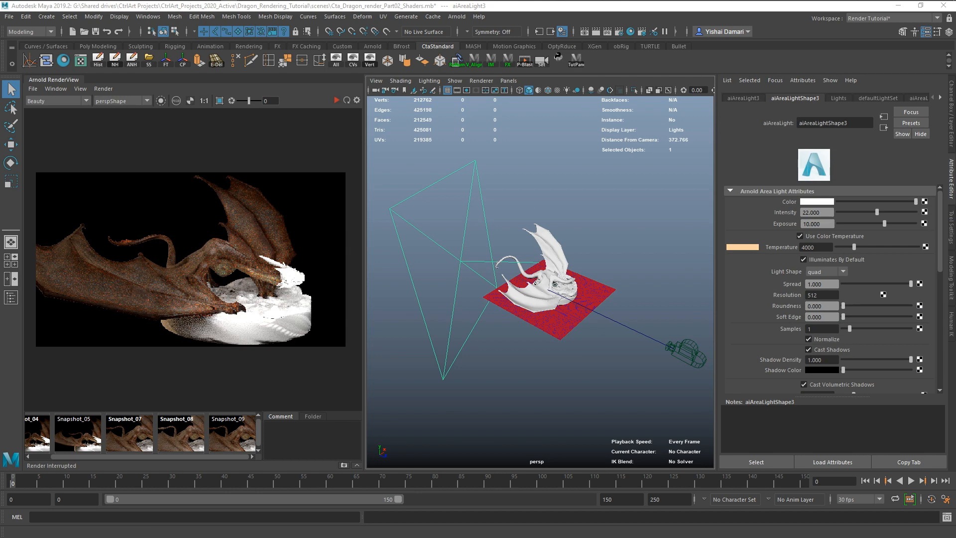
left_click(623, 214)
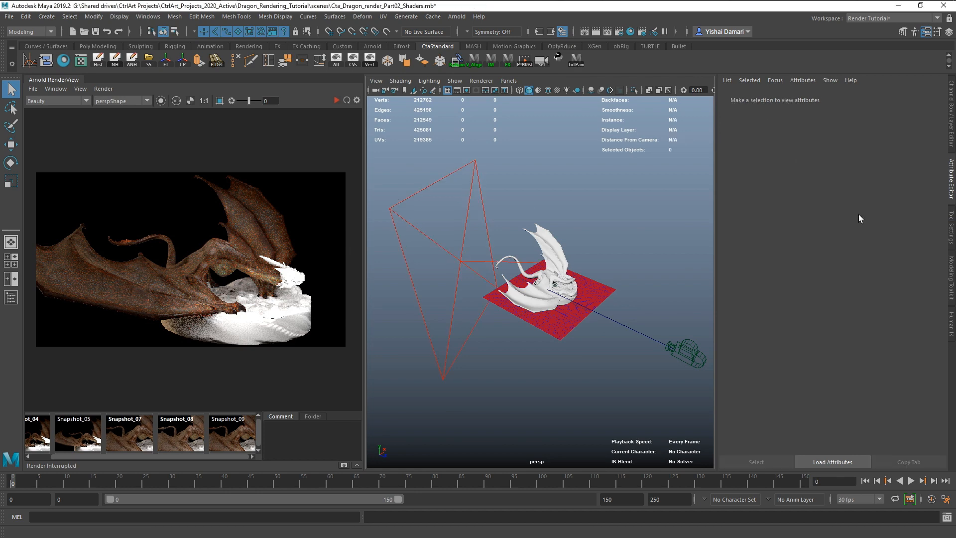
left_click_drag(551, 300, 480, 272, "alt")
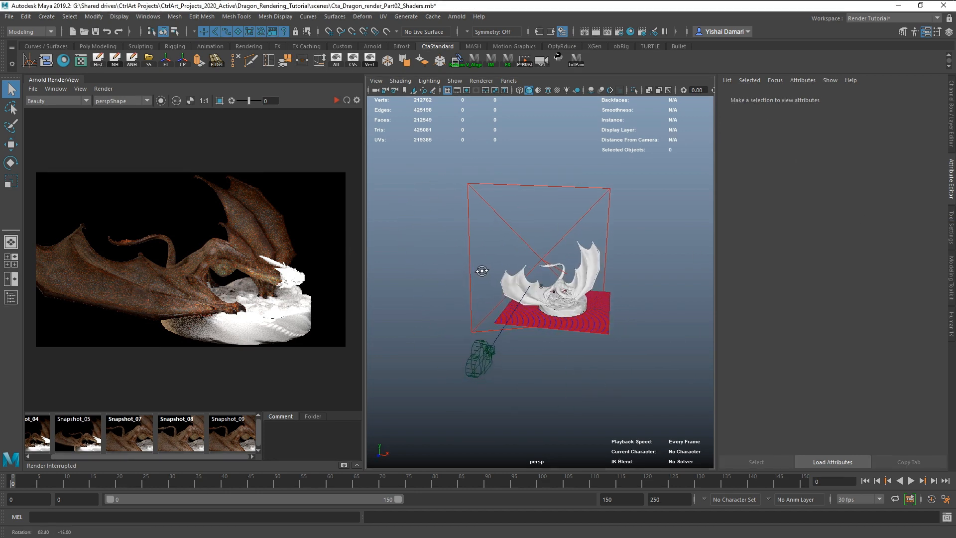
right_click_drag(479, 271, 577, 316, "alt")
left_click_drag(590, 319, 563, 301, "alt")
right_click_drag(563, 301, 610, 322, "alt")
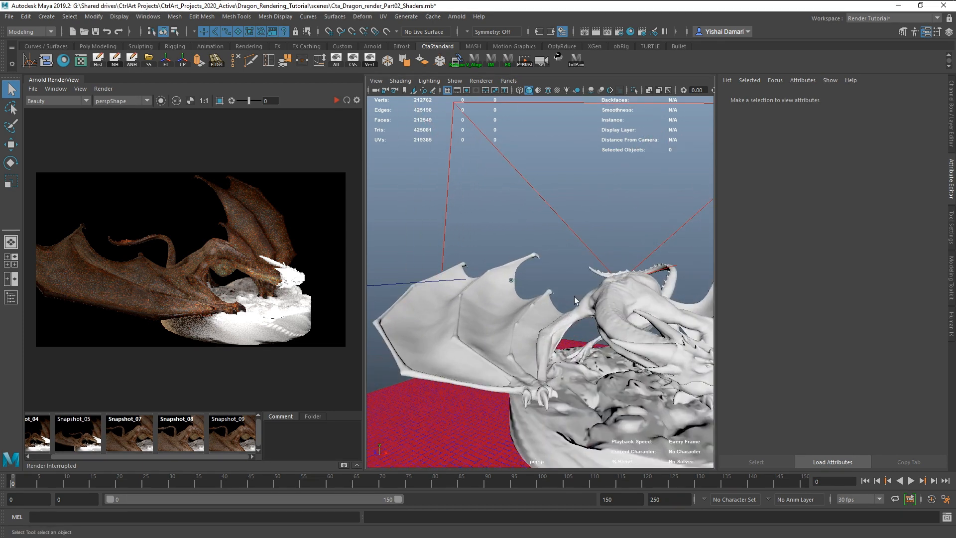
left_click(337, 101)
left_click_drag(513, 258, 623, 337, "alt")
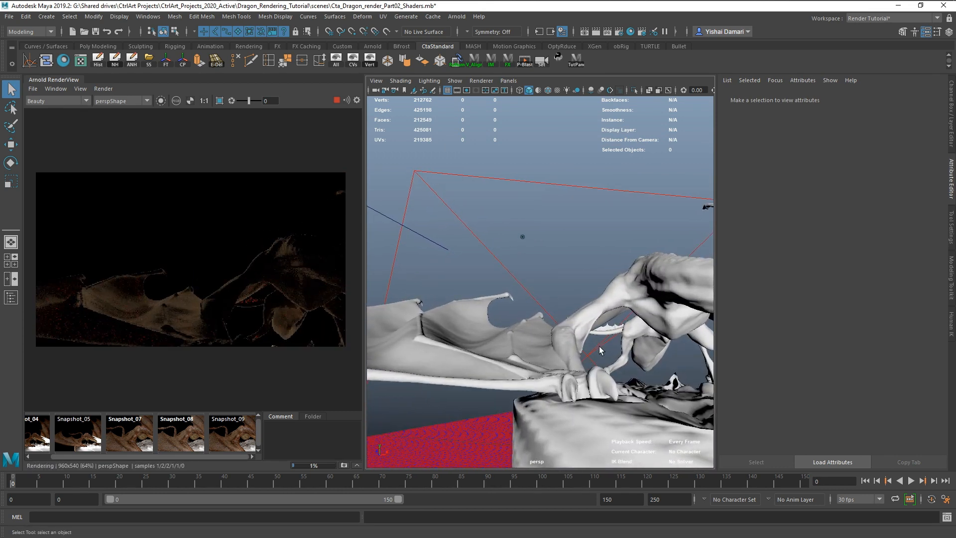
right_click_drag(599, 346, 597, 348, "alt")
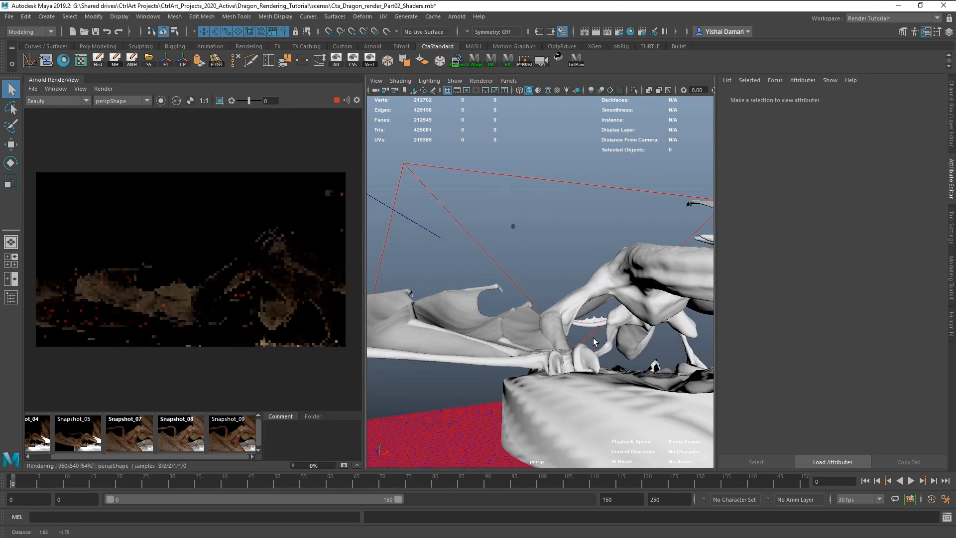
left_click_drag(604, 353, 626, 346, "alt")
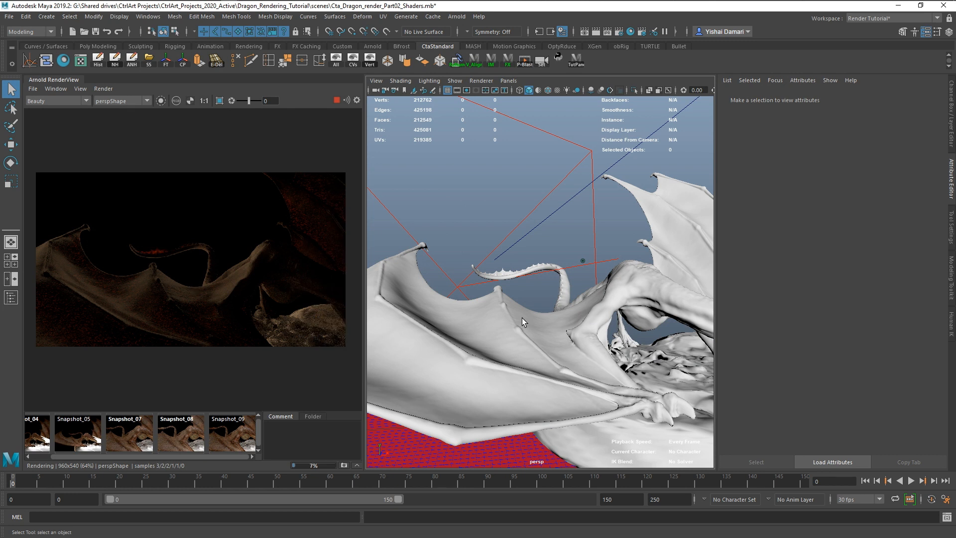
Set the Exposure of the area light aiAreaLight3 to 12 and store a snapshot of the backlit render
left_click(585, 151)
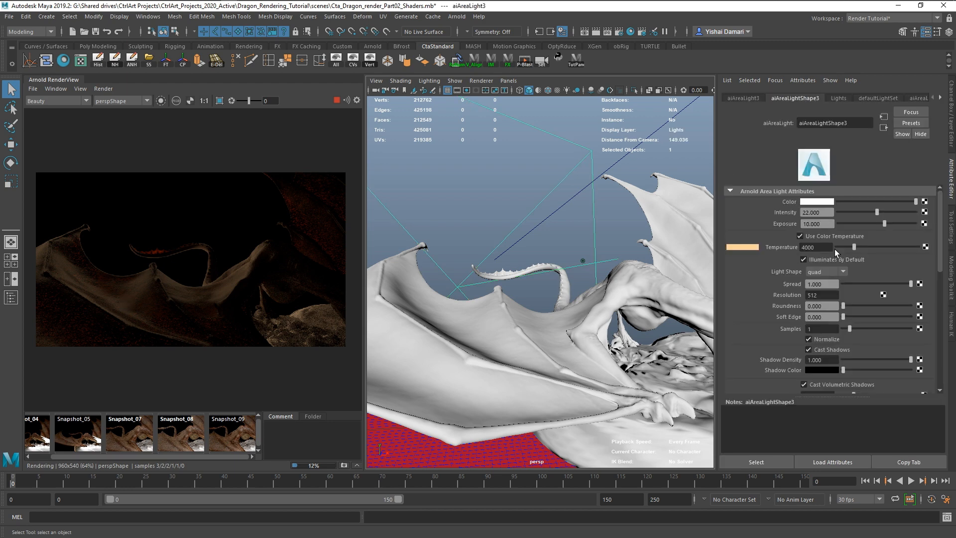
left_click(816, 224)
type("12")
key("Return")
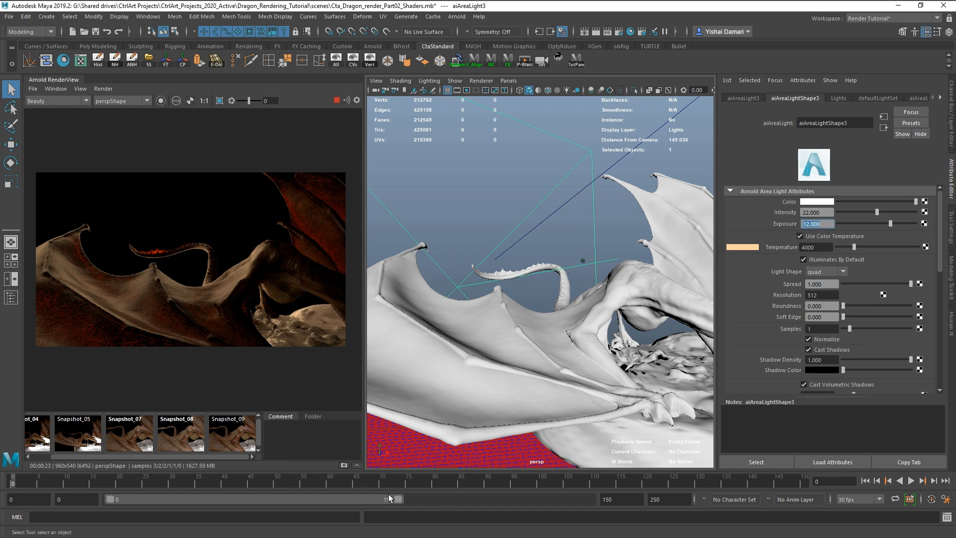
left_click(344, 465)
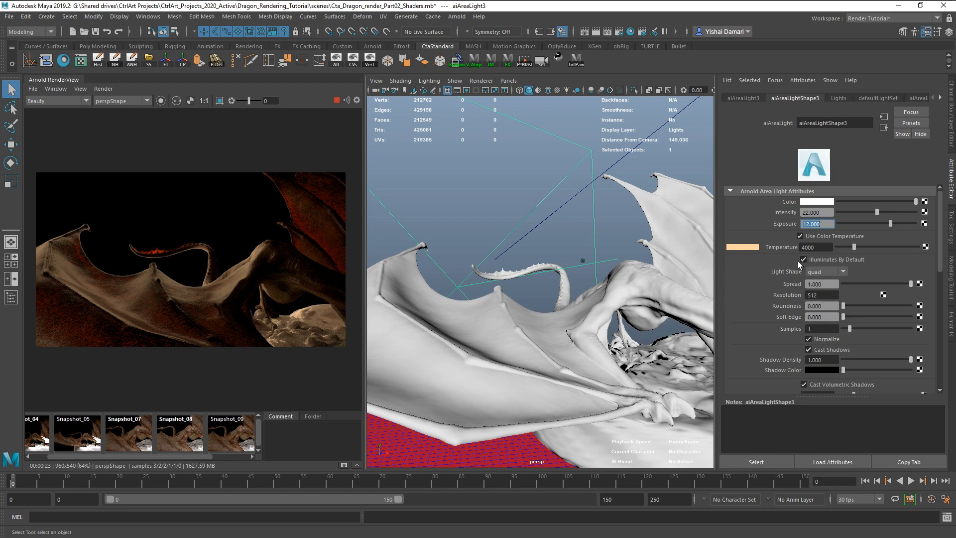
Display the dragon body's aiStandardSurface9 attributes and open the Light Editor
left_click(597, 336)
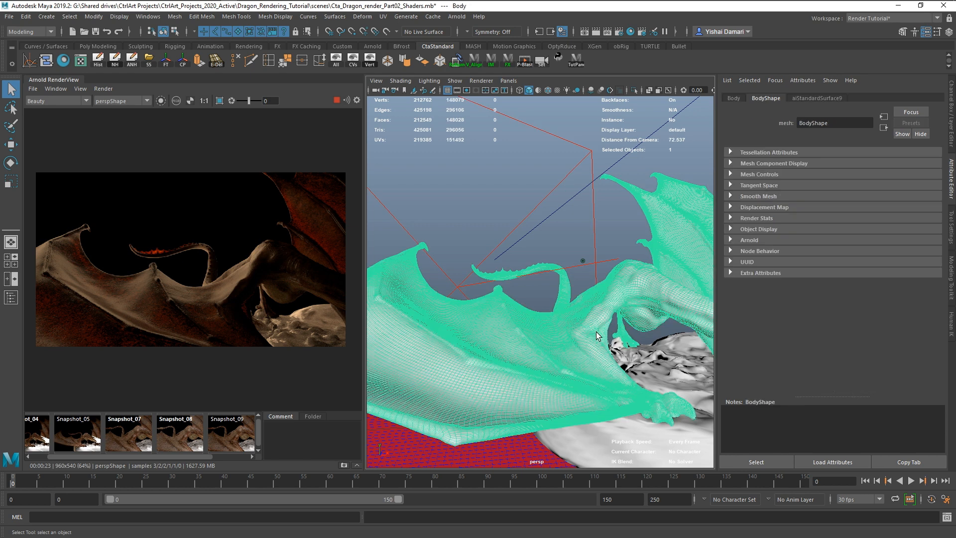
left_click(816, 98)
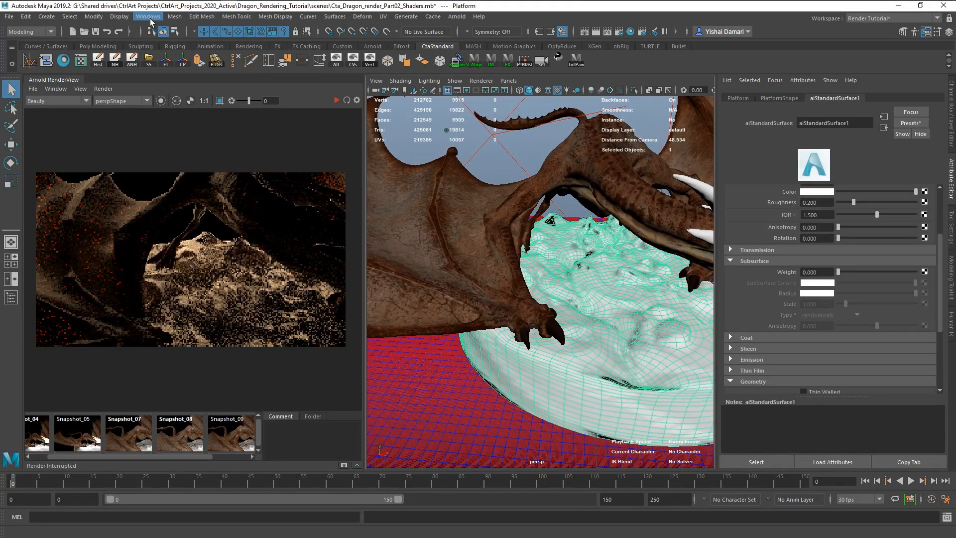
left_click(149, 16)
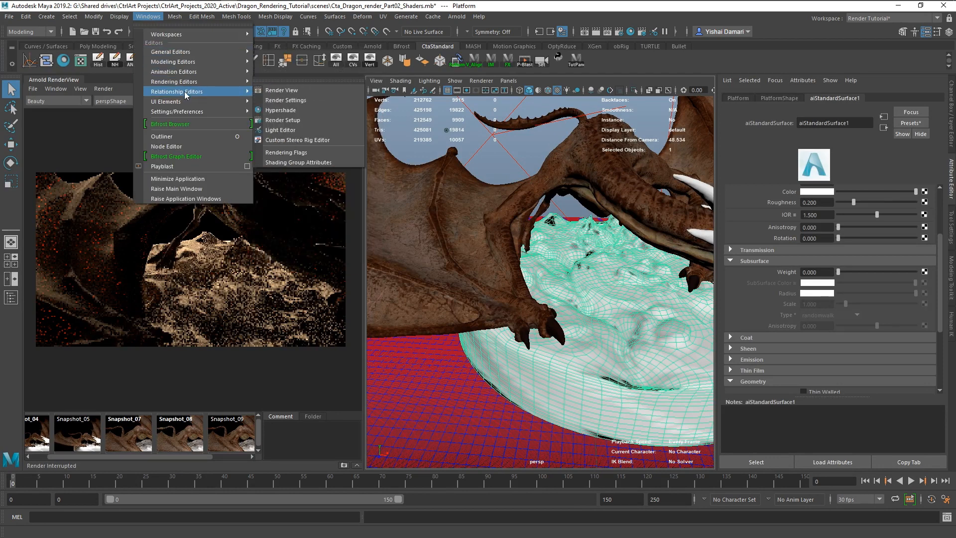
mouse_move(185, 96)
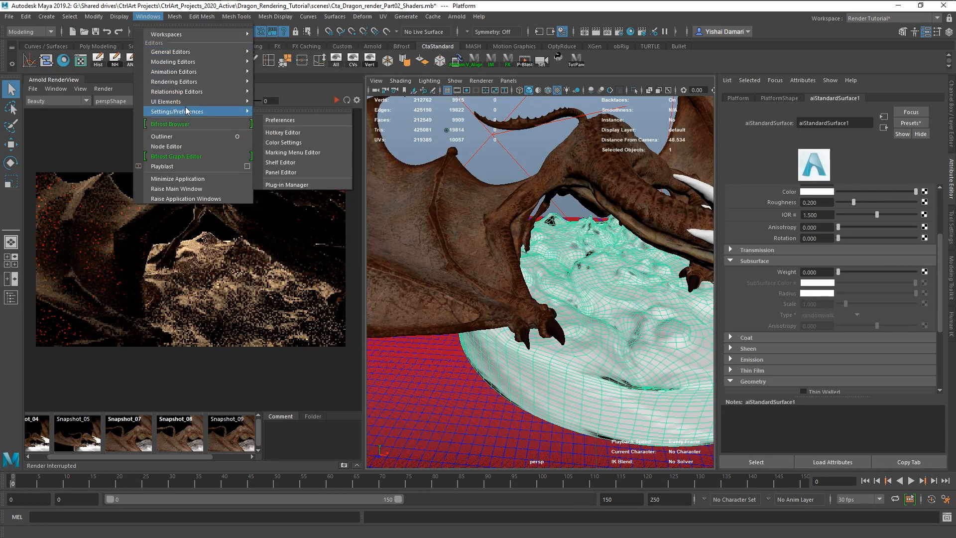
left_click(281, 130)
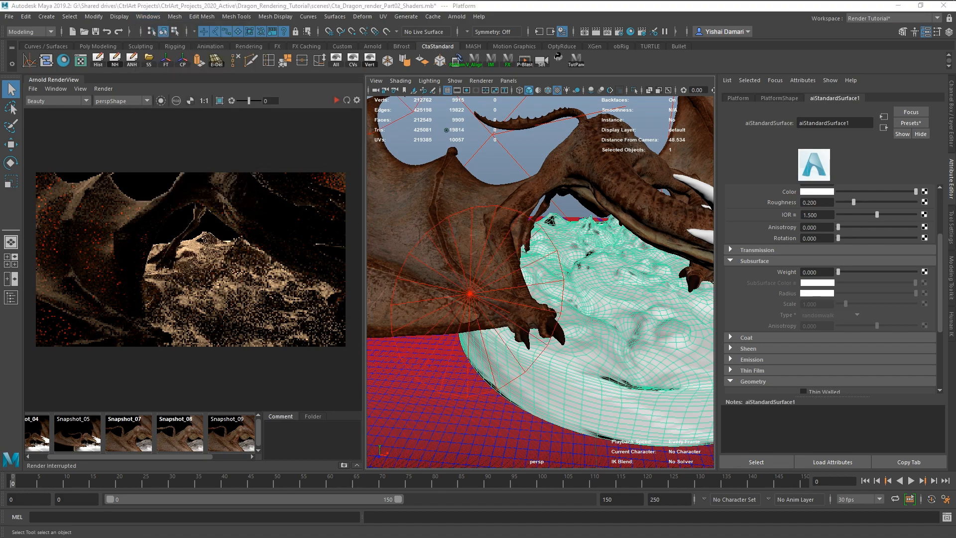
Frame the claws at the end of the dragon's wing arm and select the body mesh
right_click_drag(608, 303, 626, 312, "alt")
left_click_drag(580, 318, 619, 328, "alt")
right_click_drag(619, 328, 513, 316, "alt")
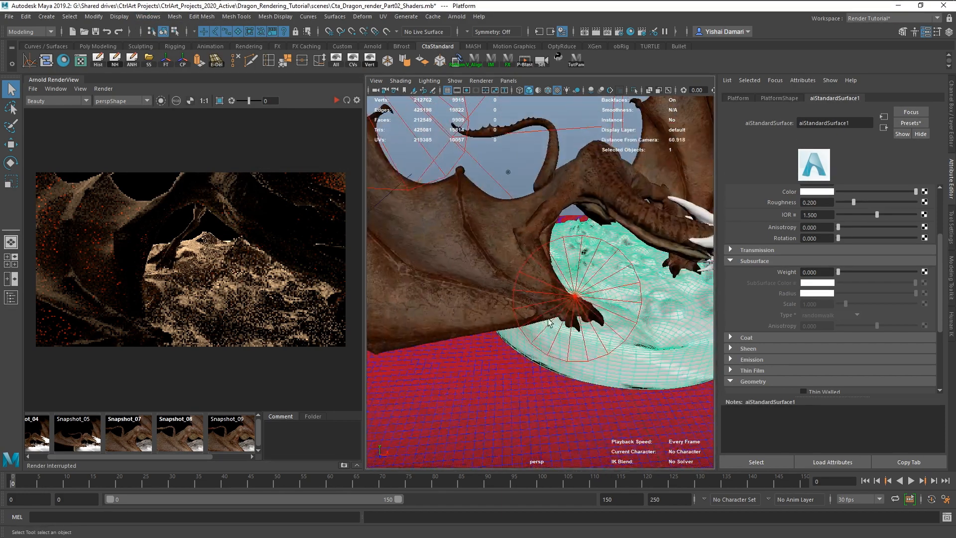
left_click_drag(508, 314, 553, 324, "alt")
right_click_drag(554, 324, 609, 338, "alt")
left_click_drag(598, 340, 570, 345, "alt")
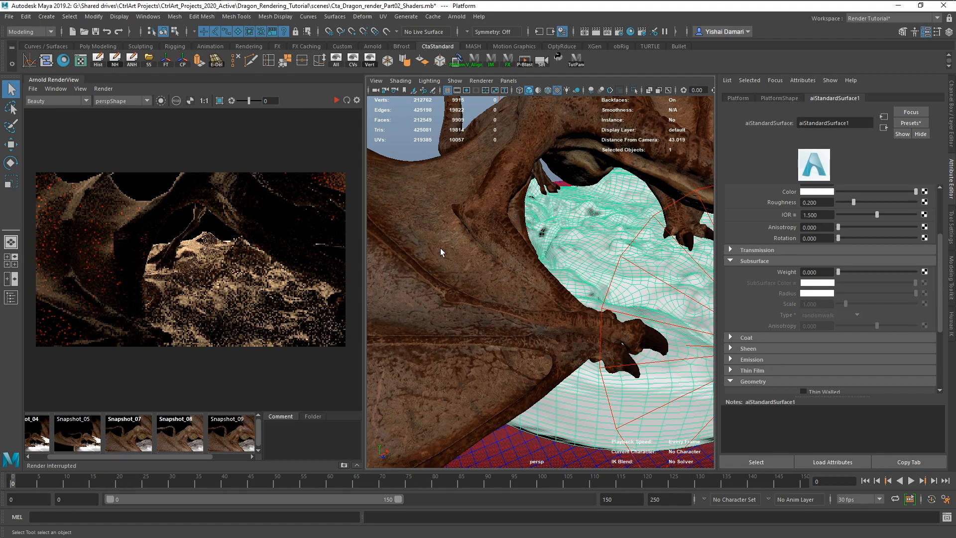
left_click(534, 318)
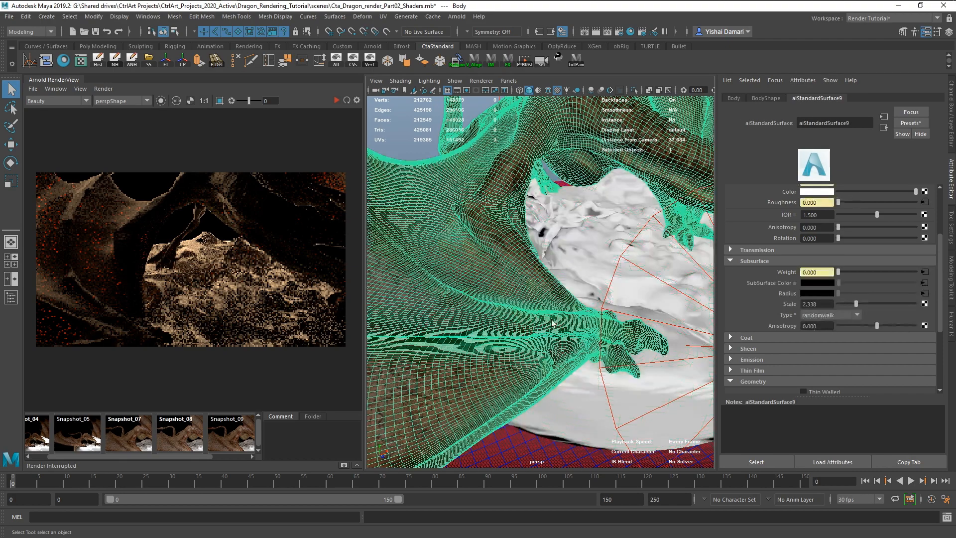
Examine the dragon's claws and their texture up close from several angles
middle_click_drag(557, 318, 474, 289, "alt")
right_click_drag(473, 289, 554, 322, "alt")
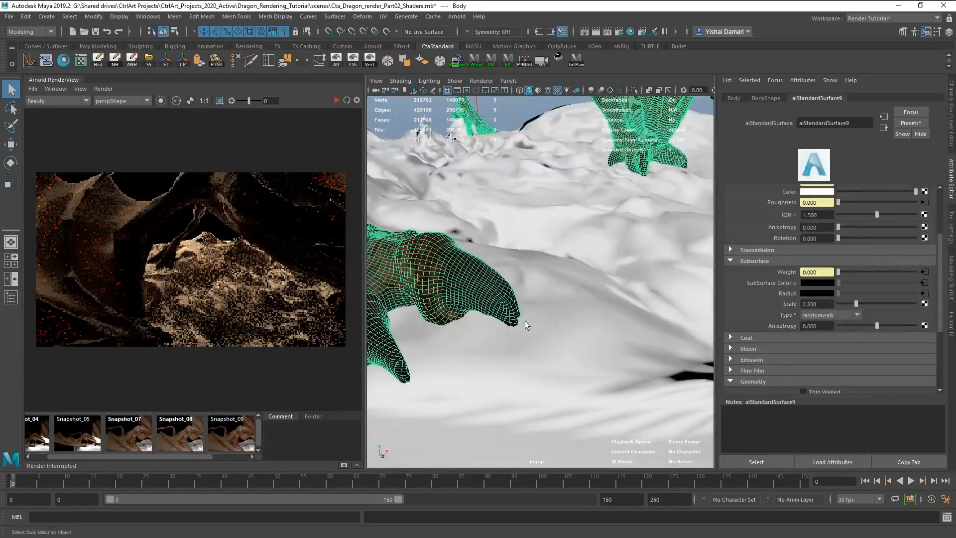
middle_click_drag(526, 323, 535, 323, "alt")
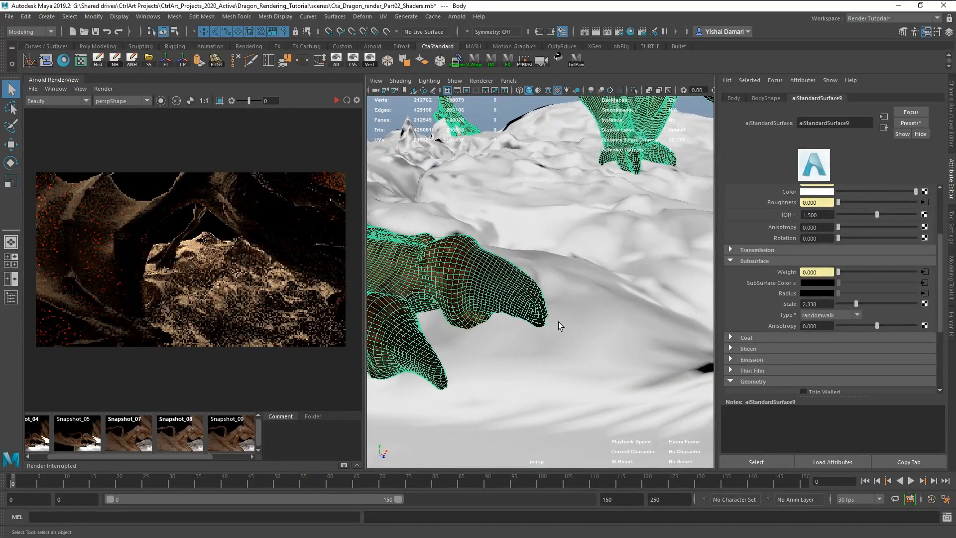
right_click_drag(559, 326, 493, 335, "alt")
left_click_drag(494, 335, 531, 322, "alt")
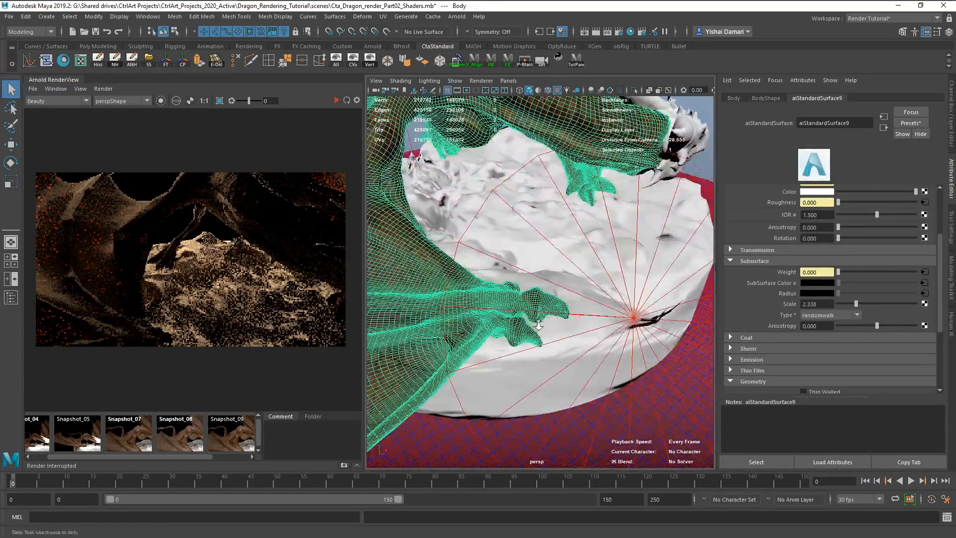
right_click_drag(531, 322, 565, 327, "alt")
left_click_drag(565, 326, 574, 337, "alt")
right_click_drag(574, 337, 622, 354, "alt")
middle_click_drag(622, 355, 617, 339, "alt")
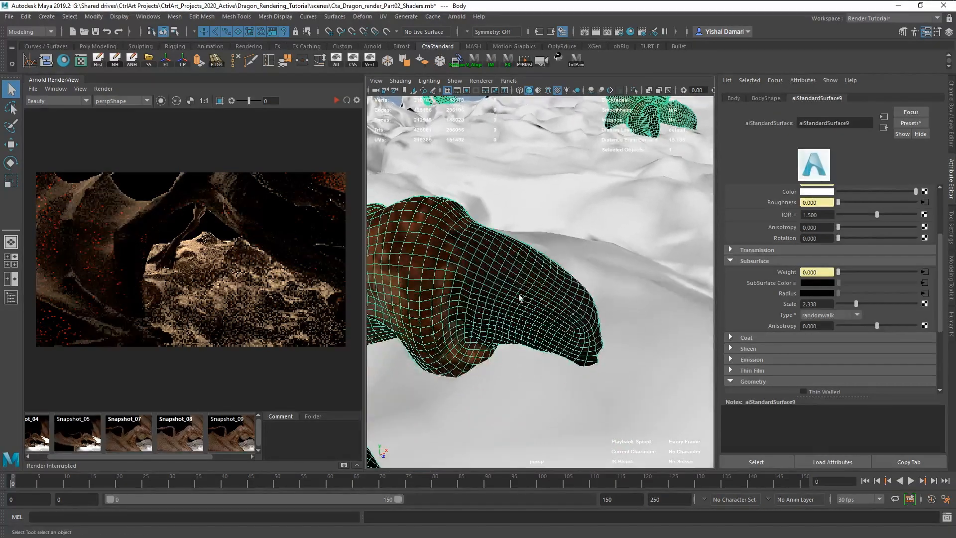
scroll(498, 291, "down", 5)
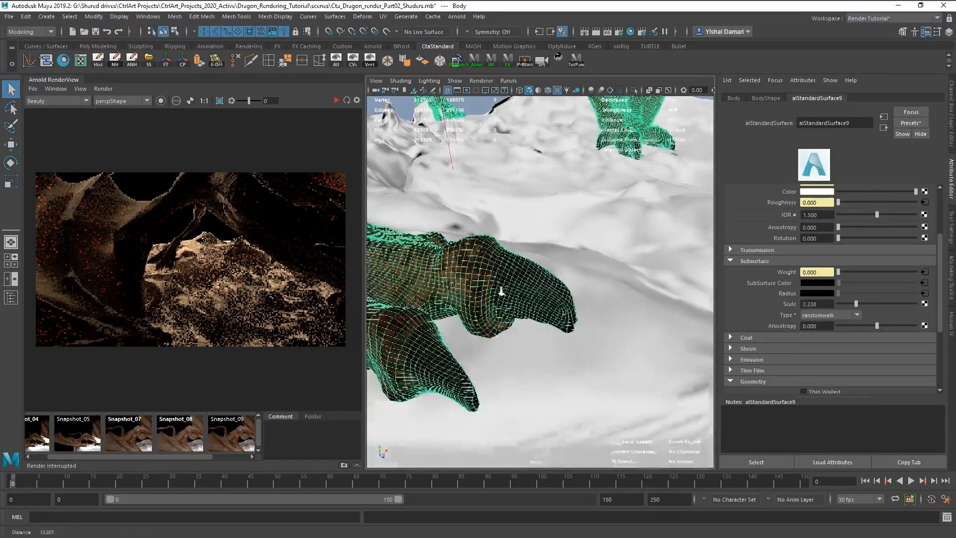
left_click_drag(500, 290, 547, 318, "alt")
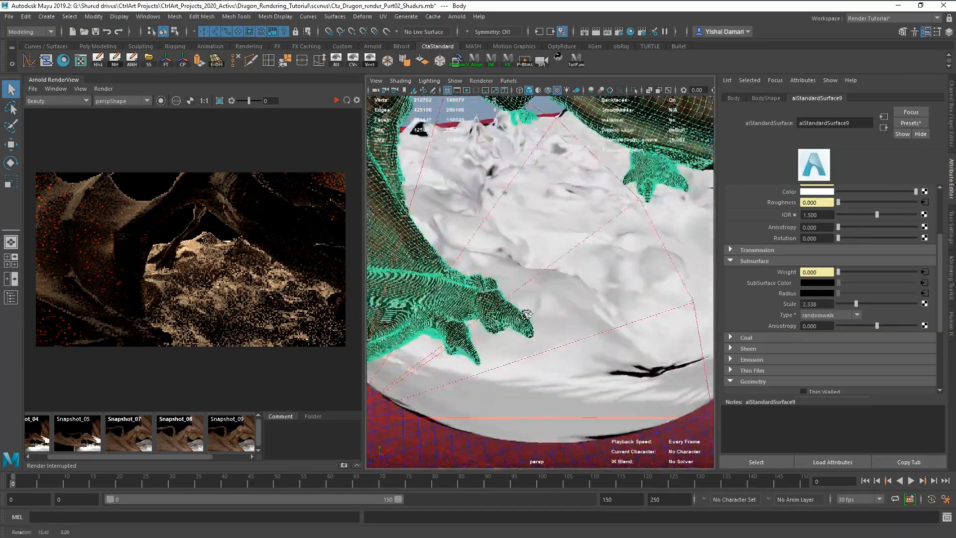
scroll(548, 320, "up", 3)
middle_click_drag(549, 321, 578, 318, "alt")
left_click_drag(579, 318, 549, 322, "alt")
scroll(570, 320, "down", 4)
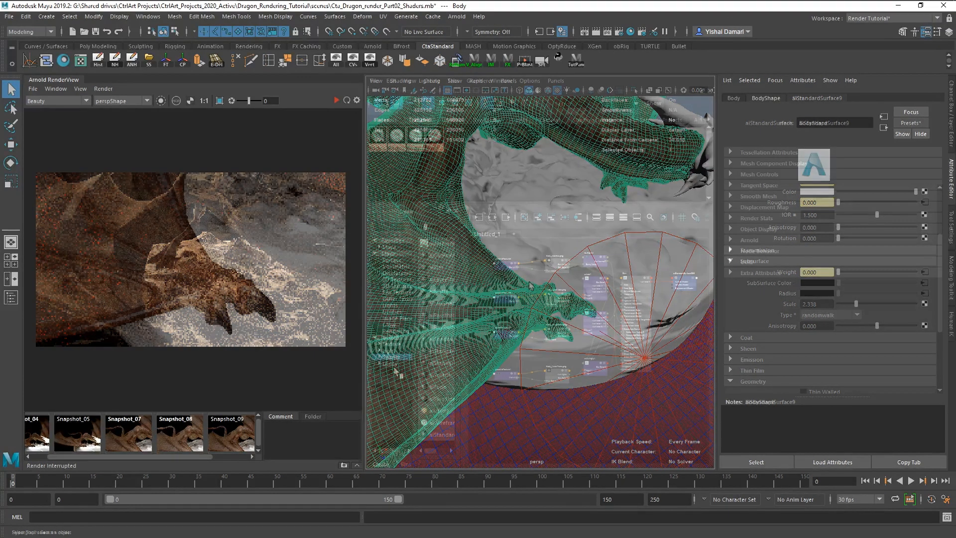
Create an aiLayerShader in the Hypershade, place it below the Skin shader network, and show its layer Input and Mix attributes
left_click_drag(459, 345, 530, 343)
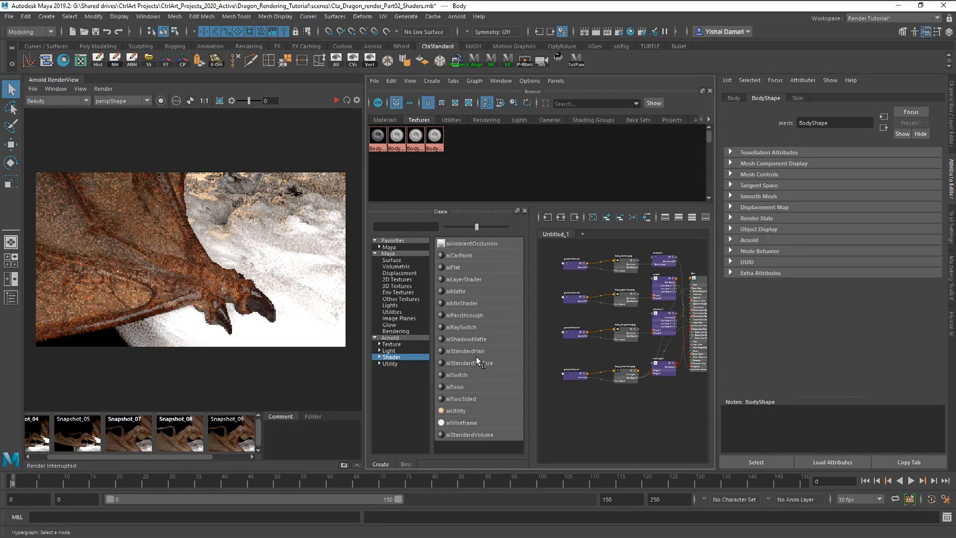
left_click(474, 280)
left_click_drag(566, 401, 662, 439)
left_click_drag(592, 416, 661, 411)
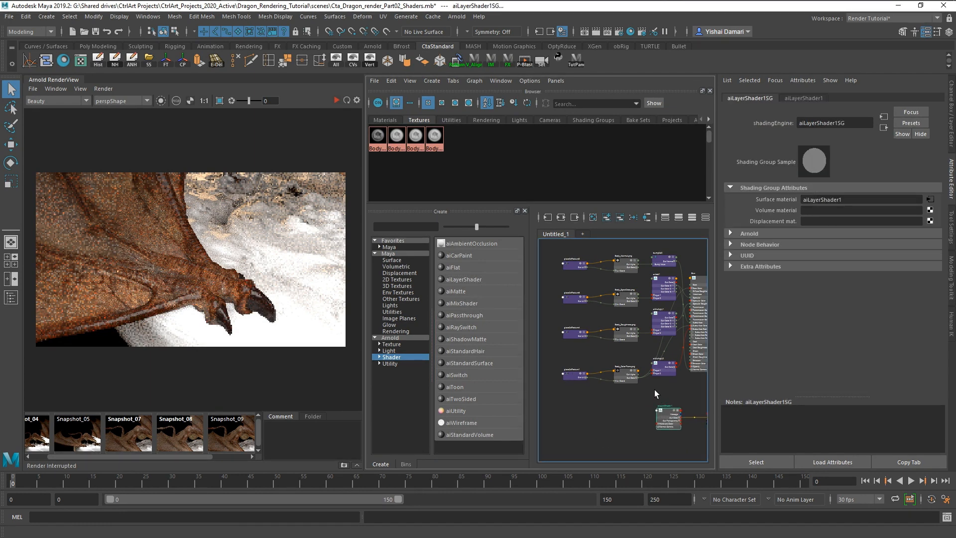
middle_click_drag(654, 389, 545, 377, "alt")
left_click_drag(564, 399, 612, 396)
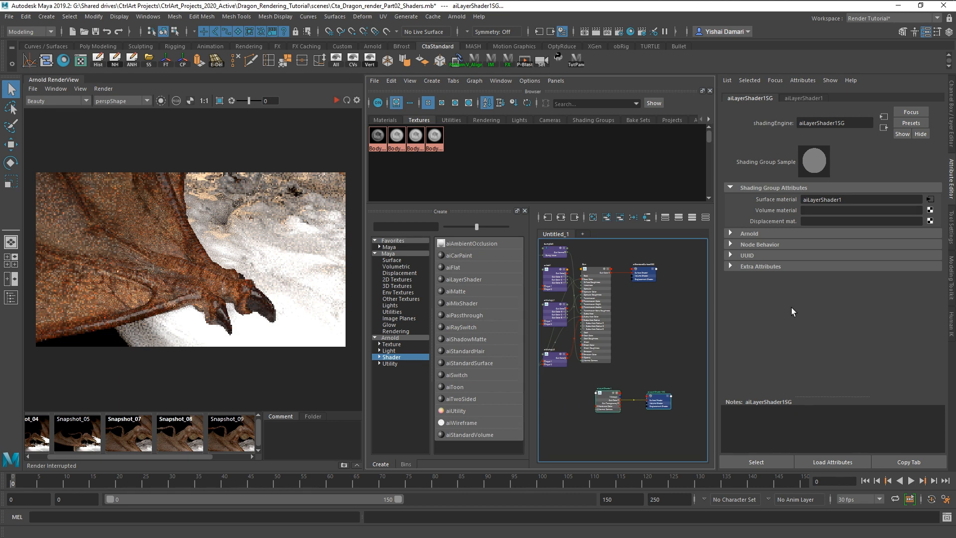
left_click(619, 406)
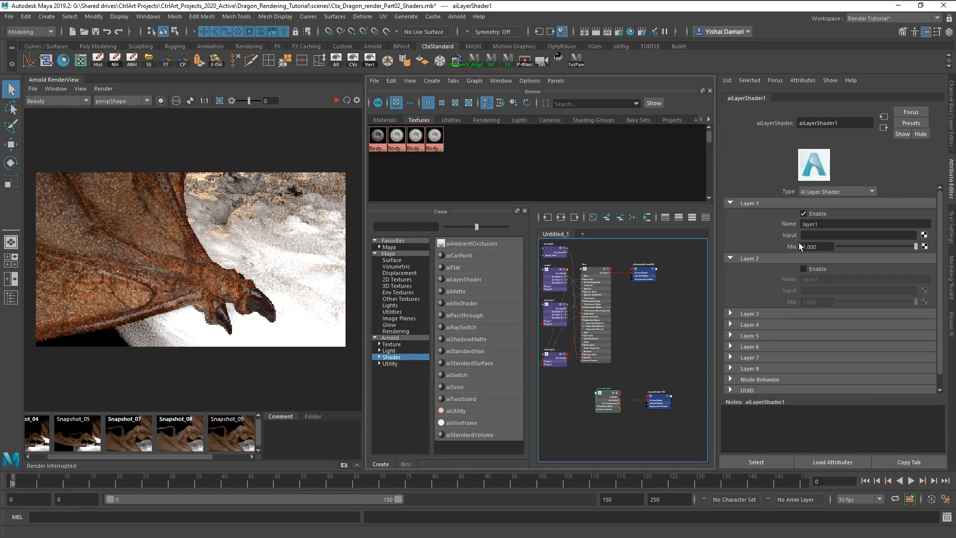
mouse_move(913, 246)
left_mouse_down()
mouse_move(858, 246)
mouse_move(922, 254)
left_mouse_up()
Duplicate the complete Skin shading network with its textures and utility nodes, and select the copied aiStandardSurface shader
left_click(593, 276)
middle_click_drag(623, 313, 691, 306, "alt")
right_click_drag(690, 307, 649, 309, "alt")
middle_click_drag(662, 307, 647, 297, "alt")
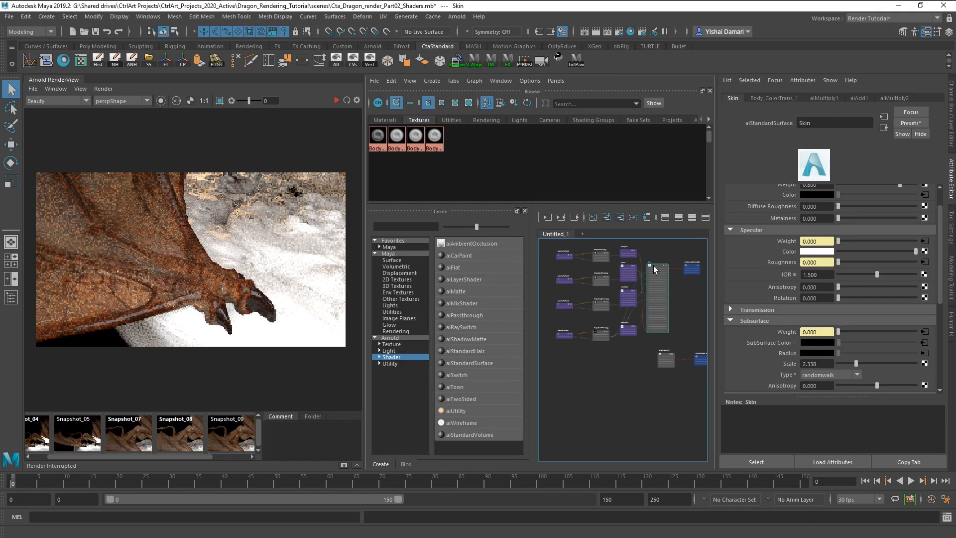
left_click_drag(653, 265, 551, 340)
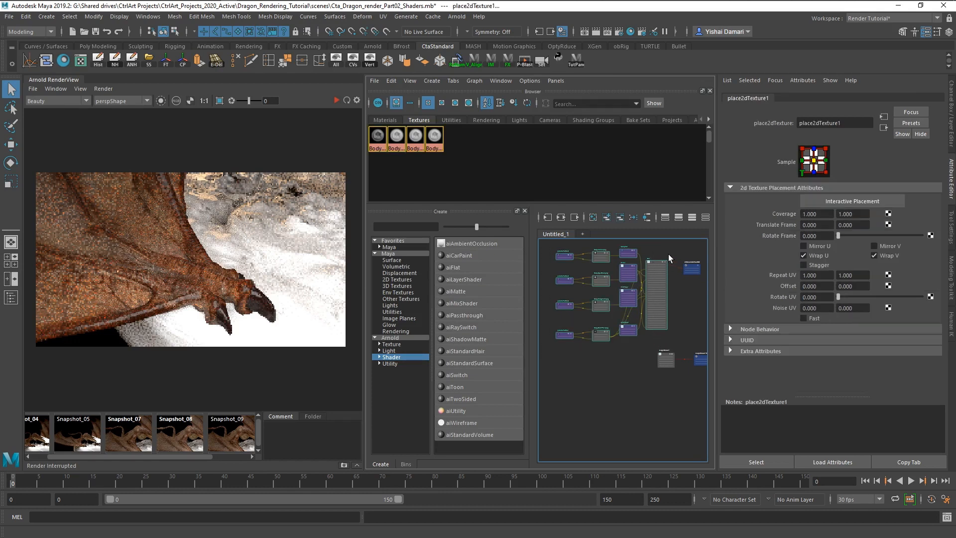
left_click_drag(659, 243, 557, 345)
left_click(396, 82)
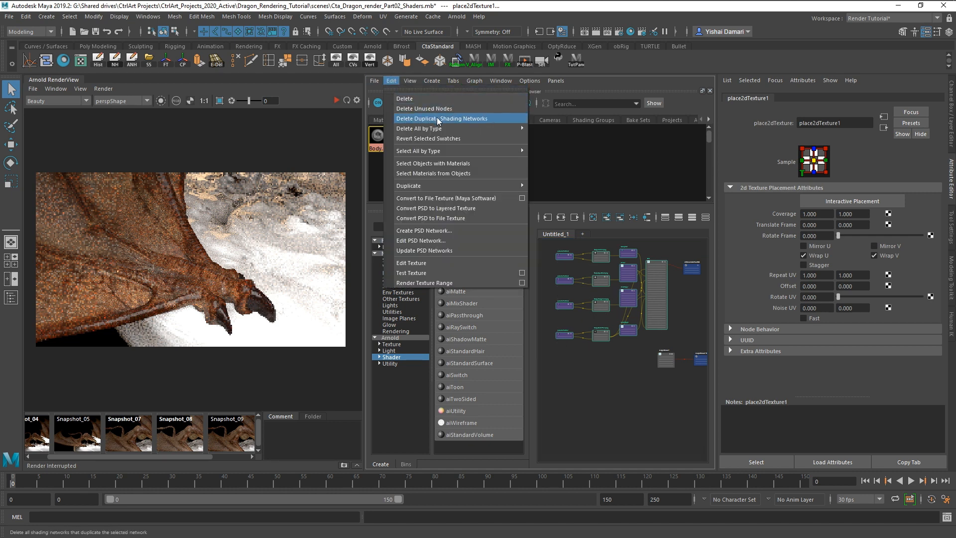
mouse_move(438, 185)
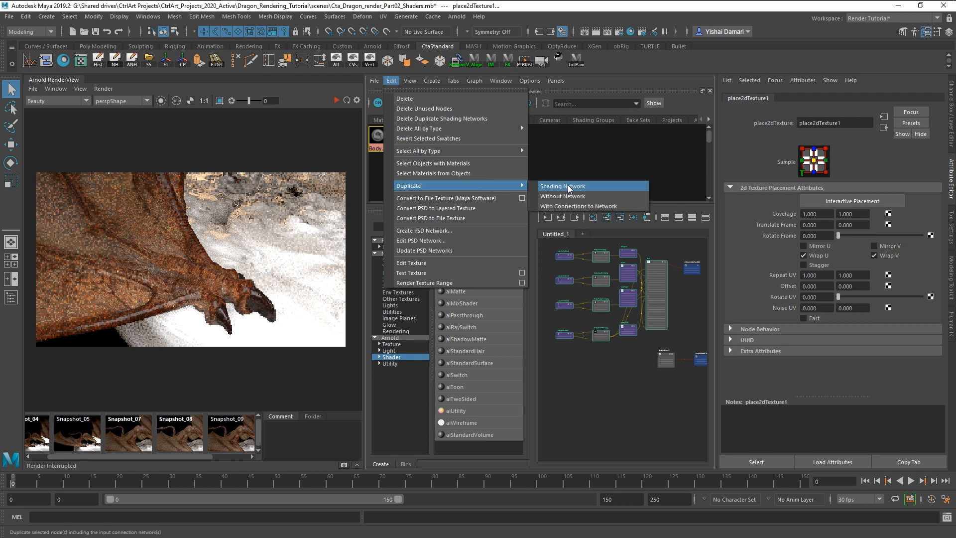
left_click(568, 186)
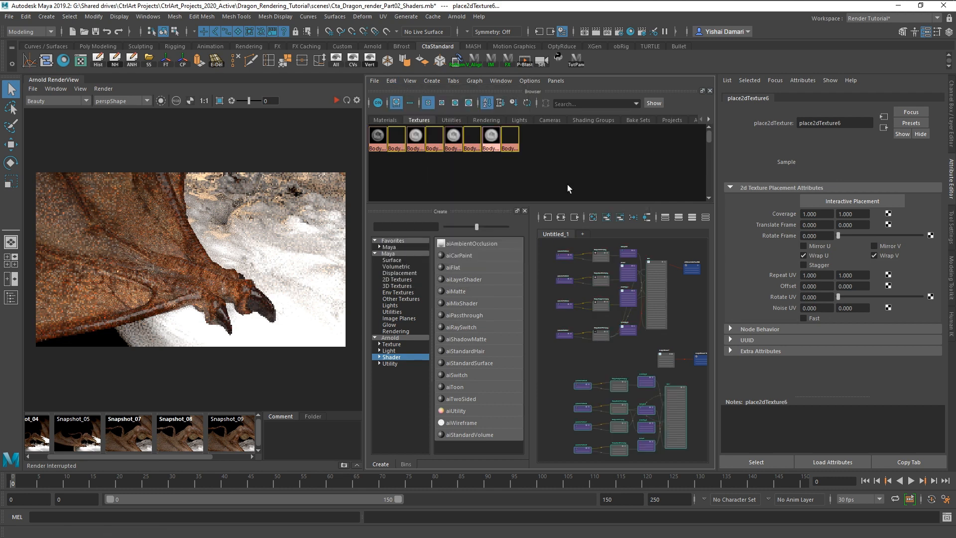
left_click(675, 389)
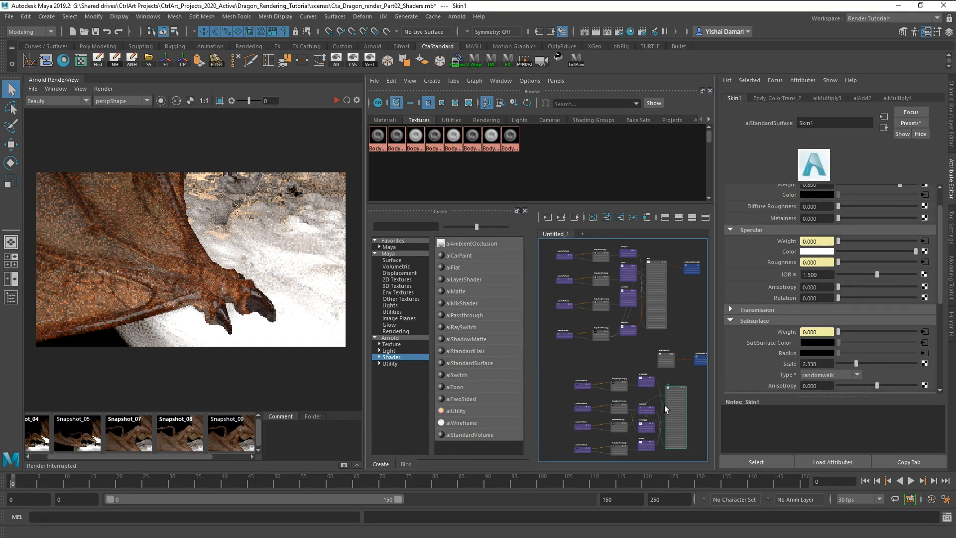
Rename the duplicated aiStandardSurface shader as Bone
double_click(819, 123)
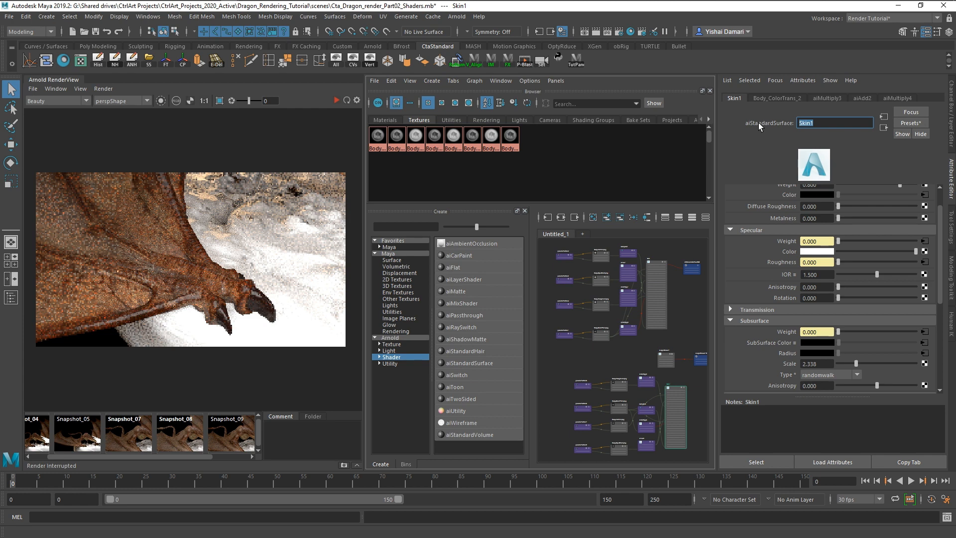
type("Bone")
key("Return")
Connect the Skin shader to the aiLayerShader's Layer 1 Input, enable Layer 2 and connect the Bone shader to its Input
left_click(653, 262)
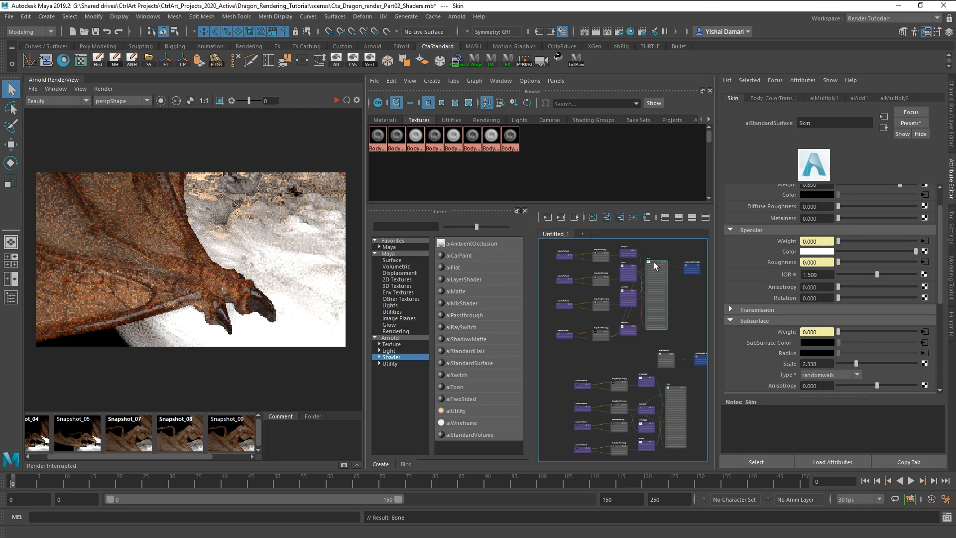
left_click(663, 359)
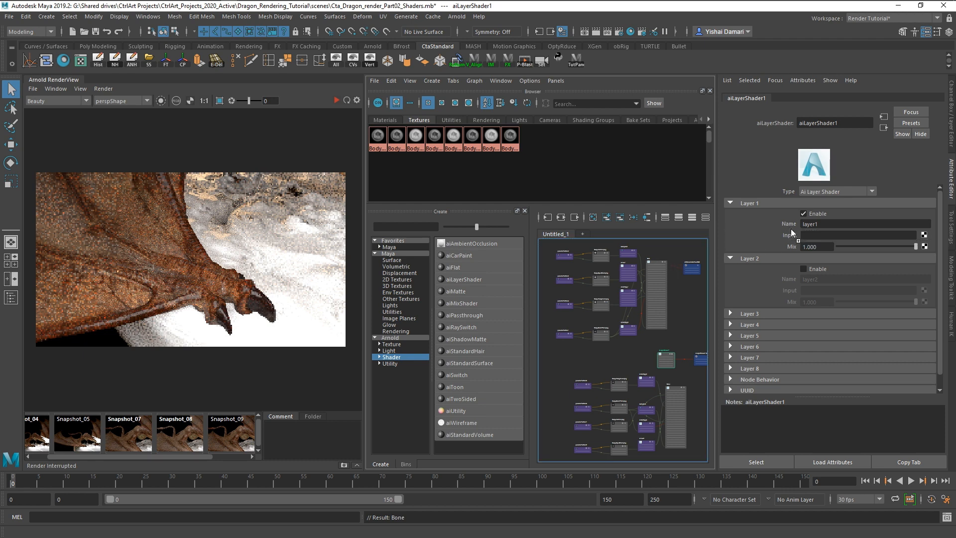
middle_click_drag(818, 224, 786, 237)
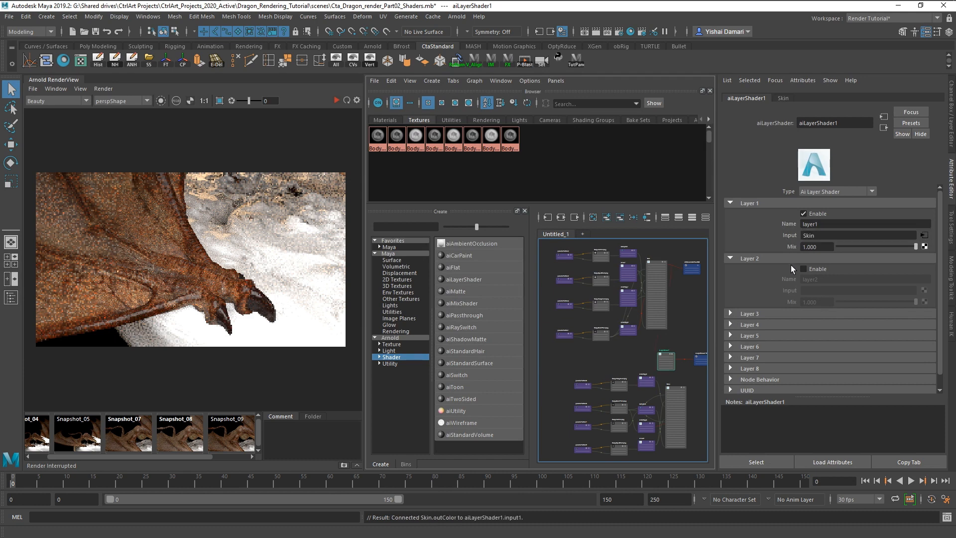
left_click(803, 269)
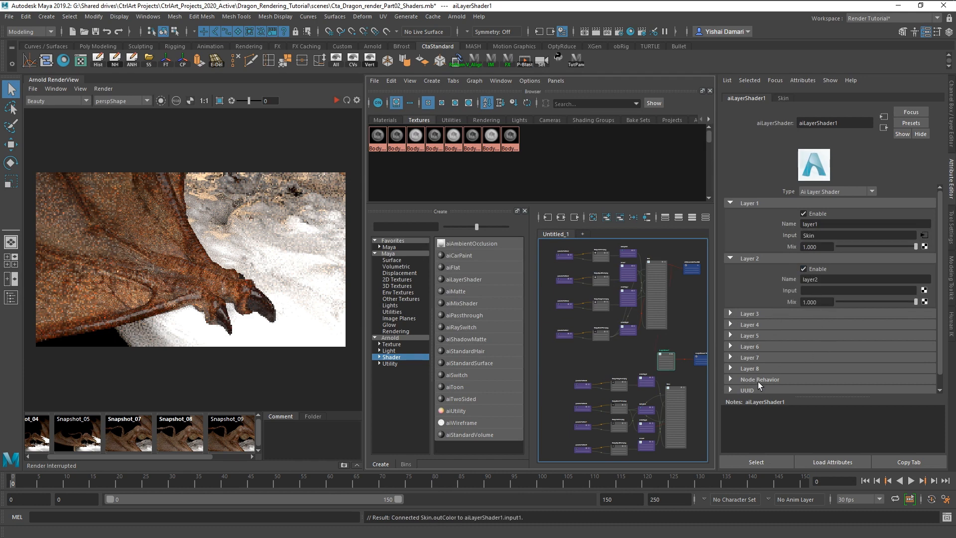
left_click(671, 388)
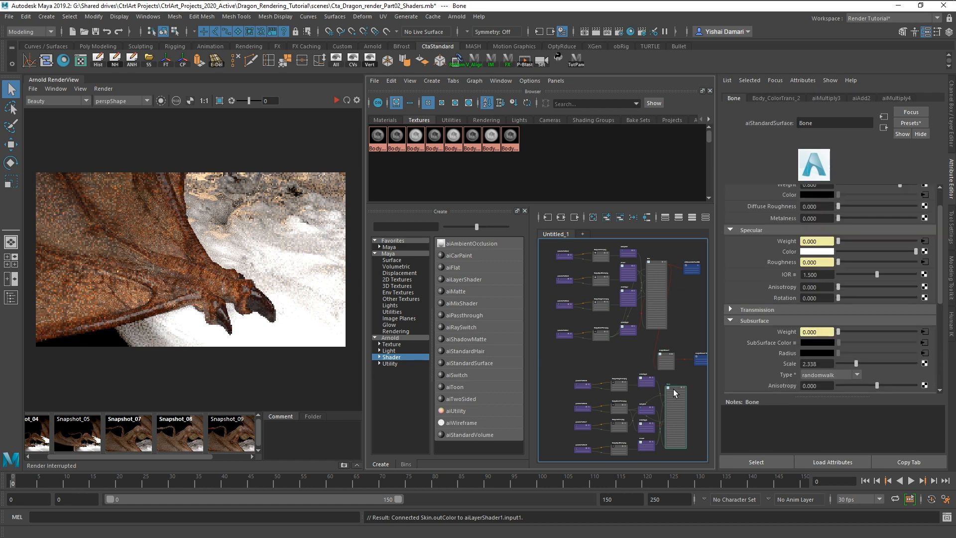
left_click(668, 358)
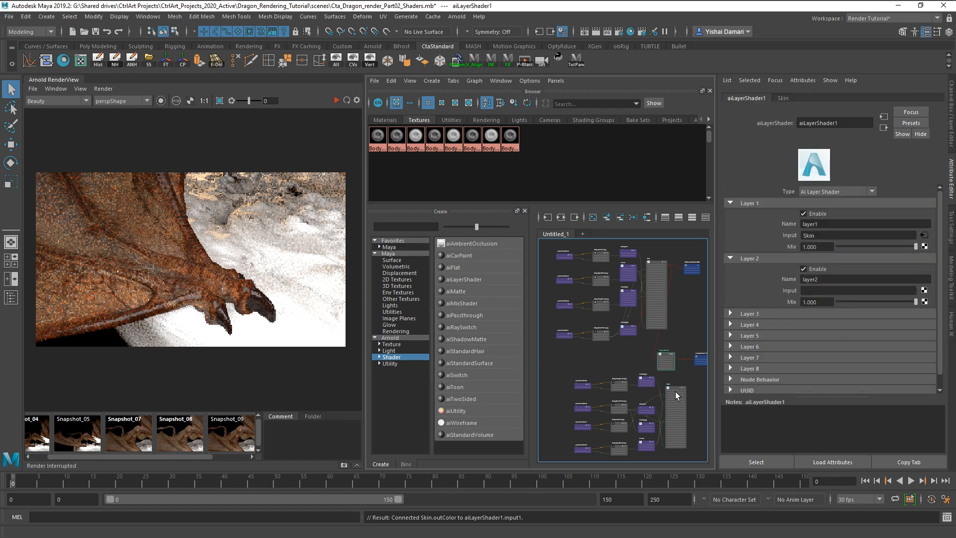
middle_click_drag(784, 286, 781, 289)
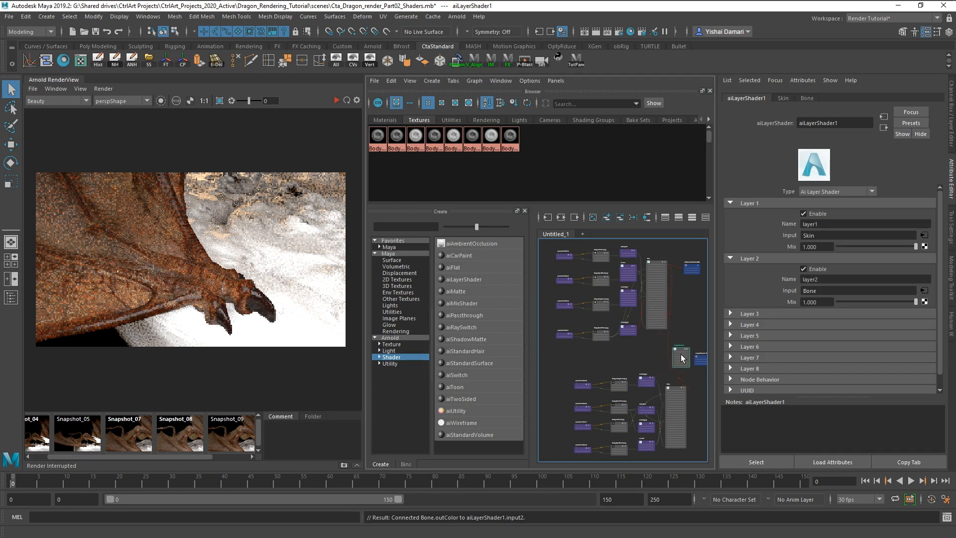
Assign the aiLayerShader to the dragon's body mesh and refresh the Arnold render
key("space")
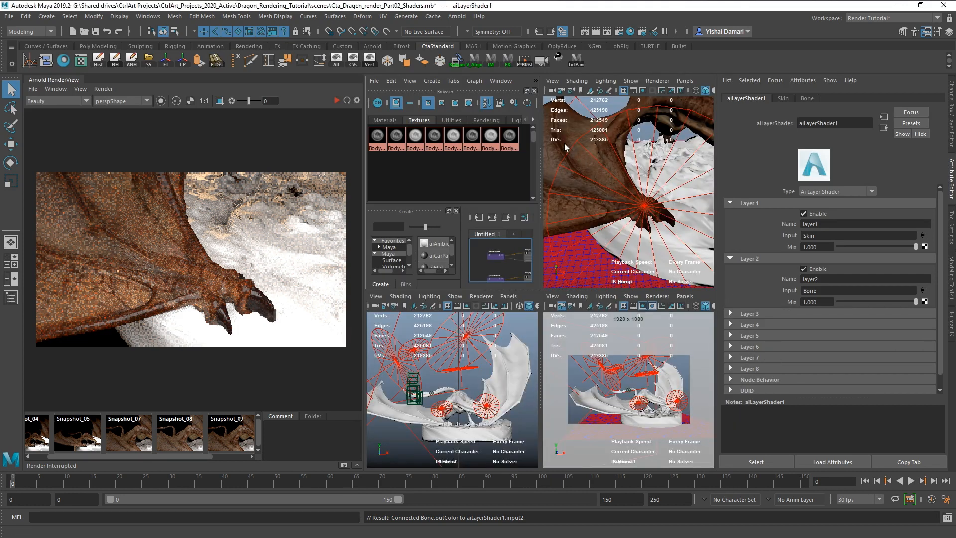
left_click(566, 140)
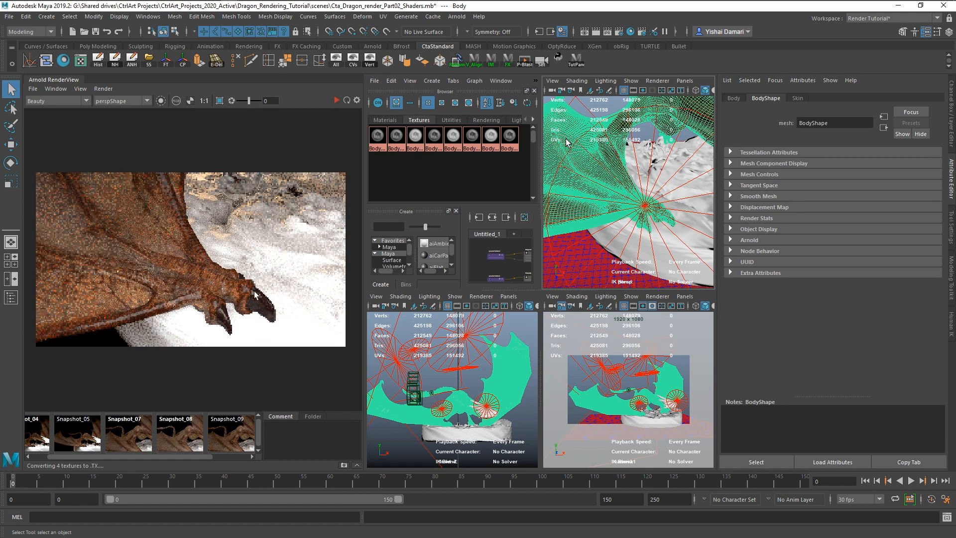
key("space")
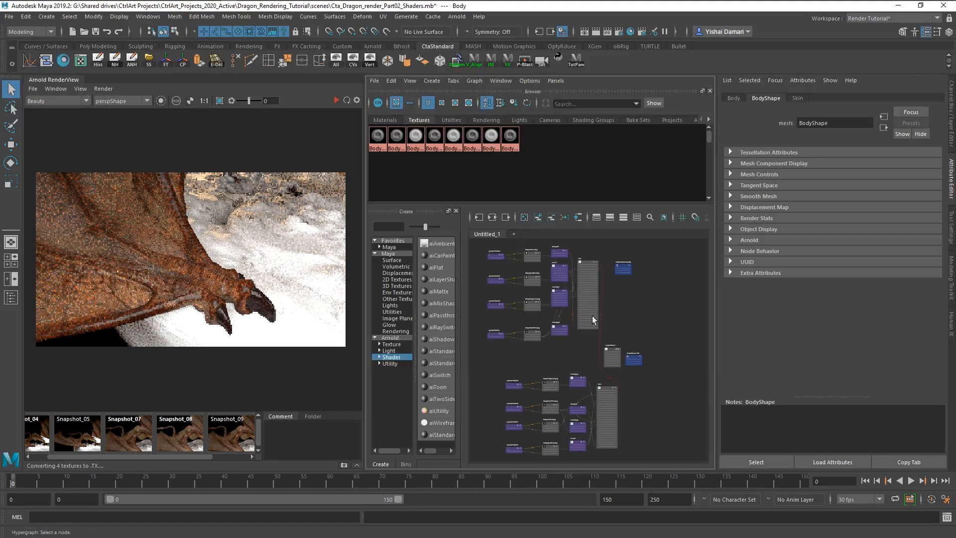
right_click(611, 351)
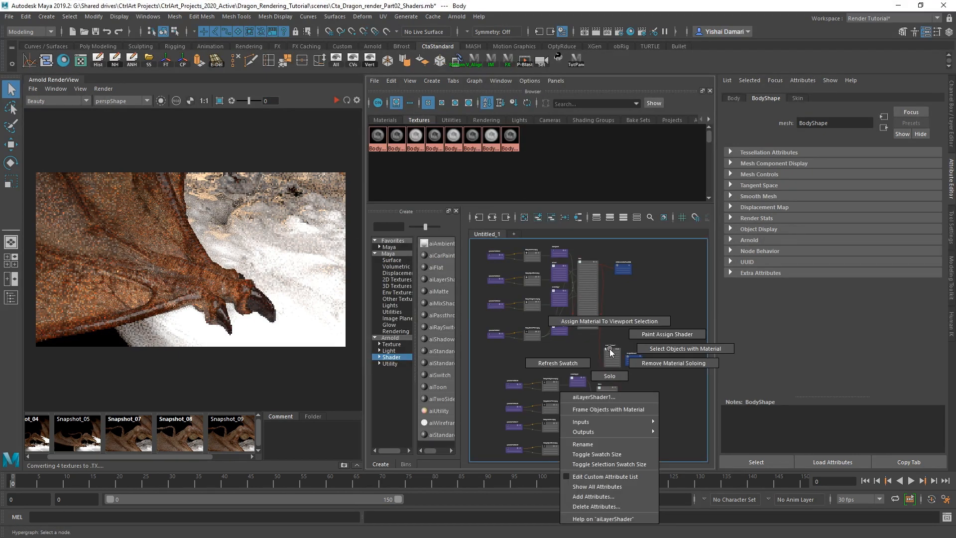
left_click(610, 320)
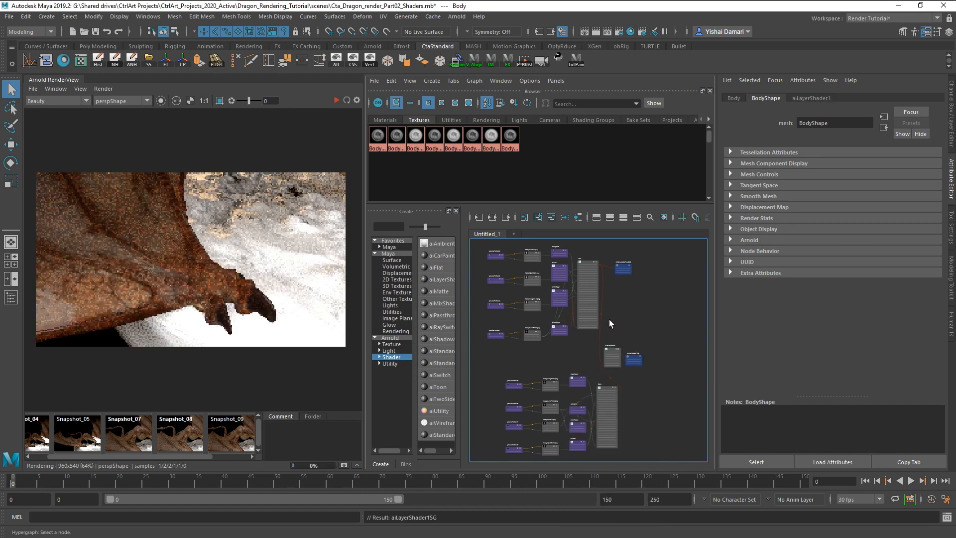
left_click(347, 99)
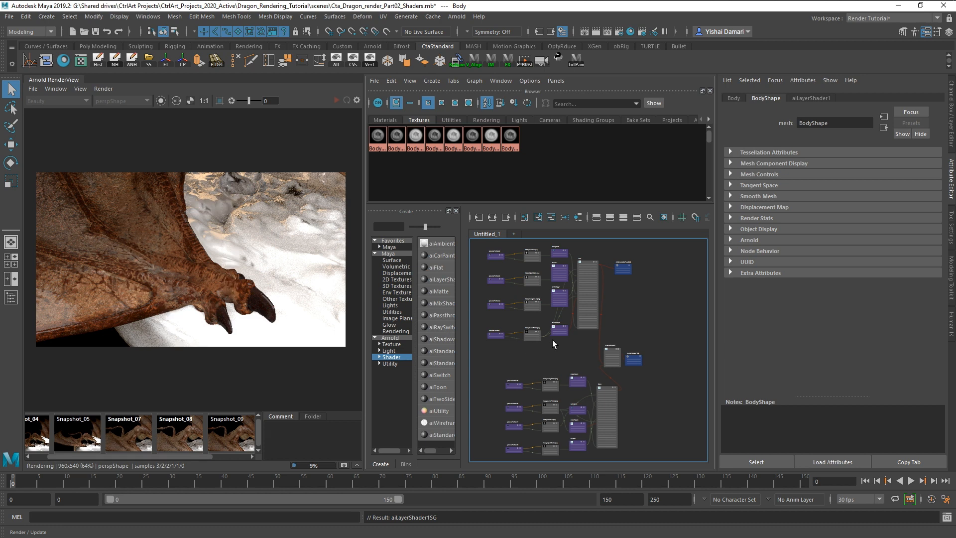
Rearrange the Hypershade graph with the aiLayerShader beside the Skin network and the Bone network directly below it
left_click(608, 369)
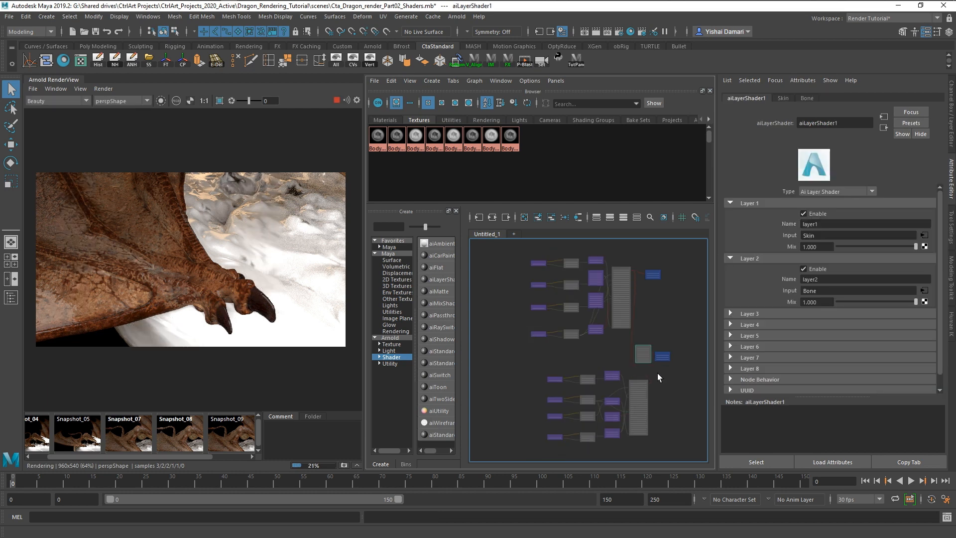
left_click_drag(640, 359, 662, 317)
left_click_drag(635, 368, 536, 446)
left_click_drag(622, 355, 534, 450)
left_click_drag(625, 384, 615, 360)
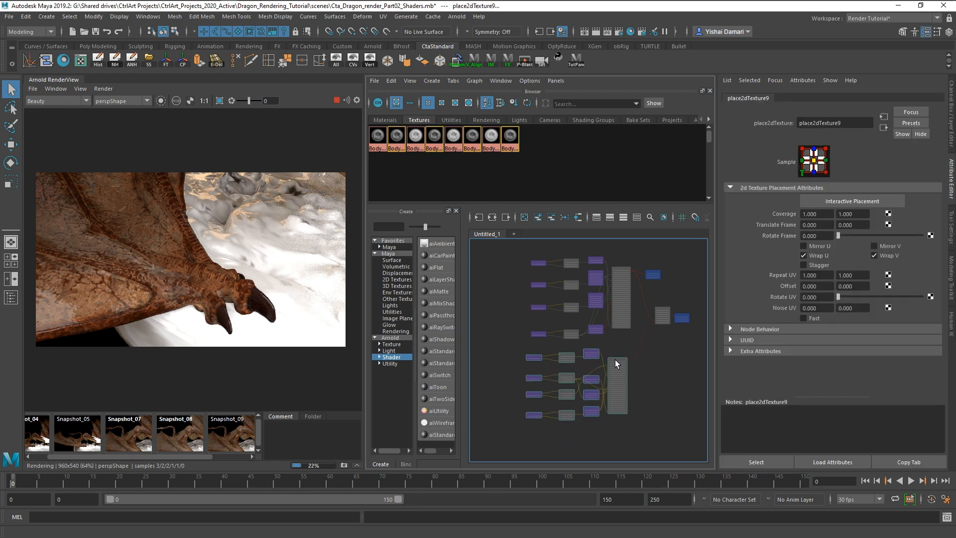
Examine the BodyBoneMask.png mask image in the Photos viewer and close it
left_click(662, 316)
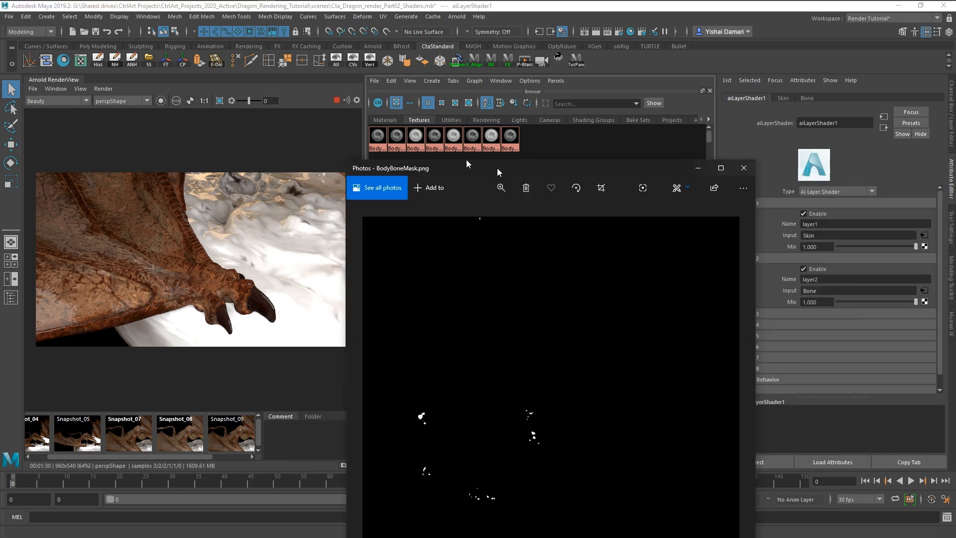
left_click_drag(497, 168, 460, 53)
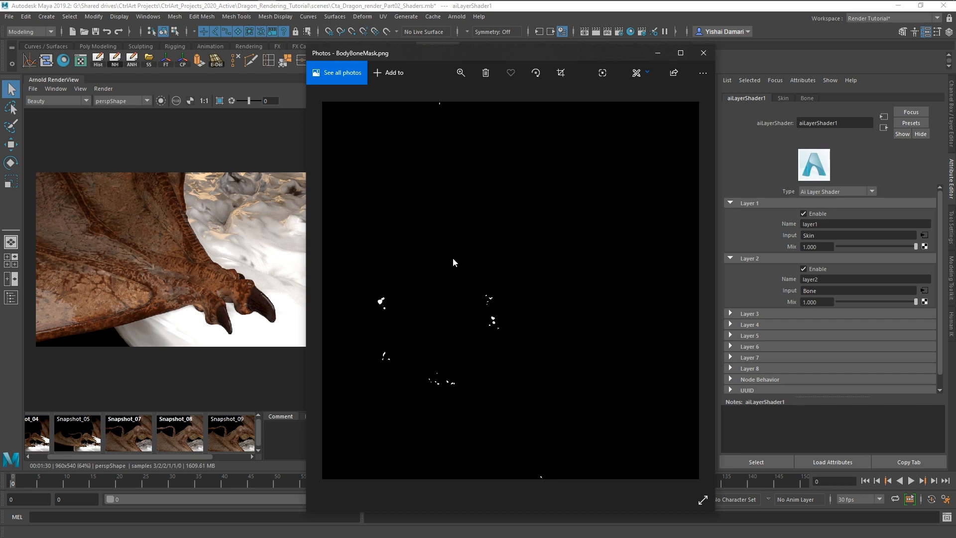
left_click(703, 53)
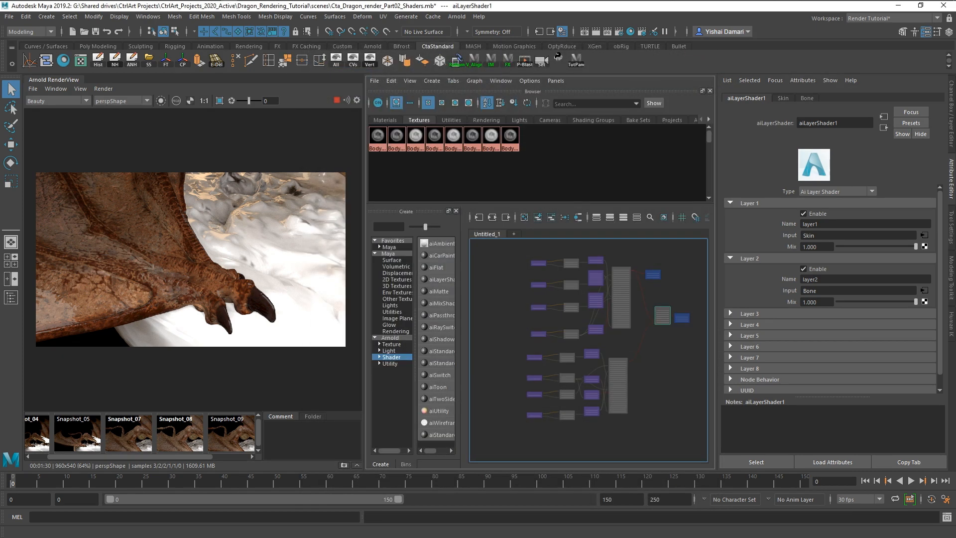
Map a file texture to the aiLayerShader's Layer 2 Mix and load BodyBoneMask.png from the ExpMasks folder
left_click(921, 301)
left_click(734, 198)
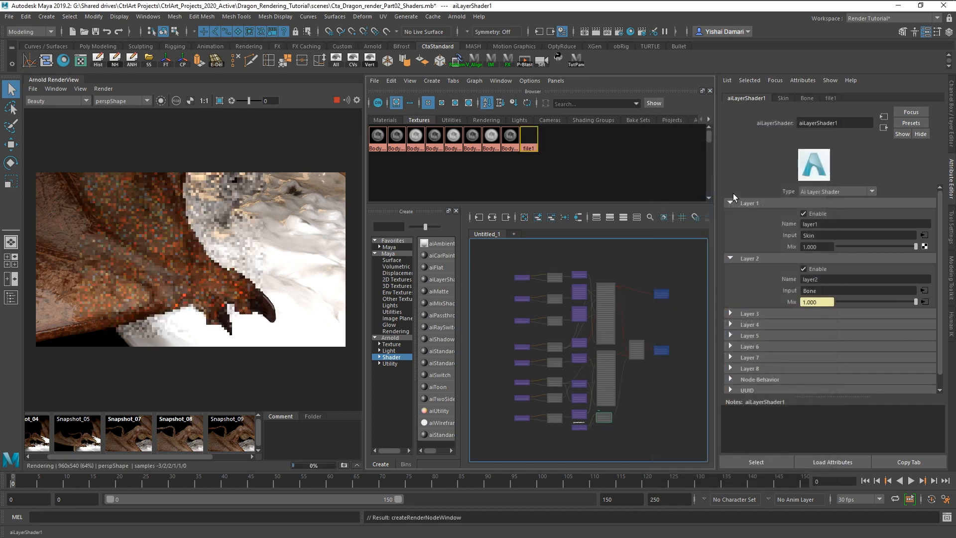
scroll(858, 207, "up", 2)
left_click(926, 234)
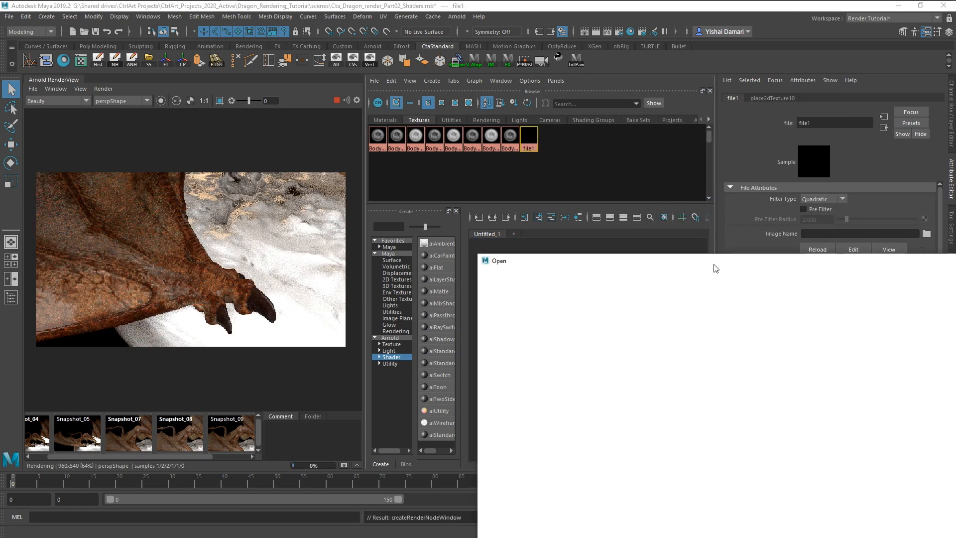
double_click(271, 178)
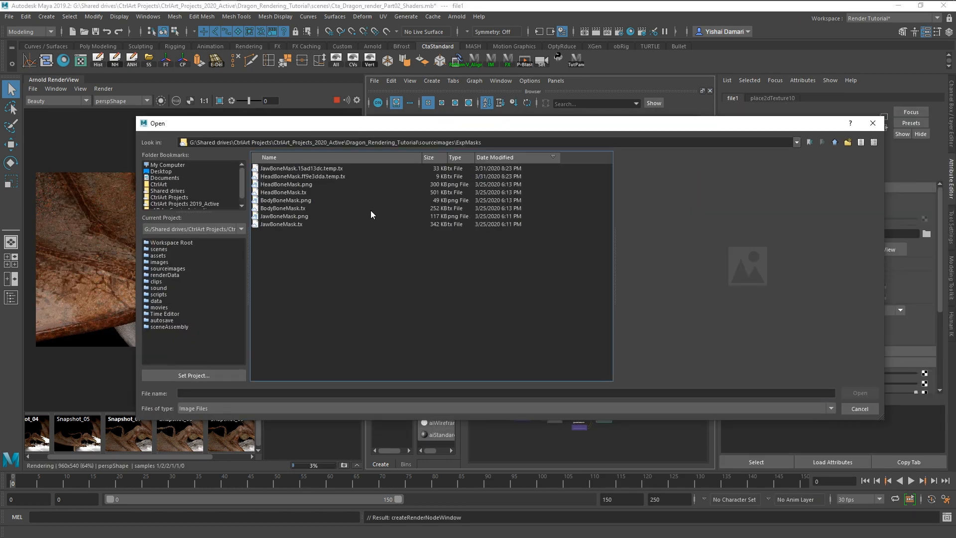
left_click(300, 201)
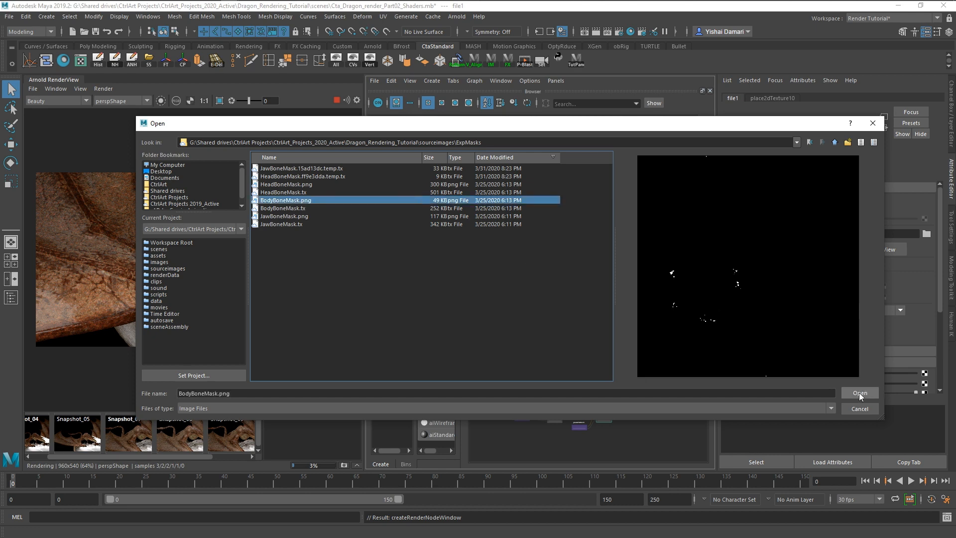
left_click(859, 393)
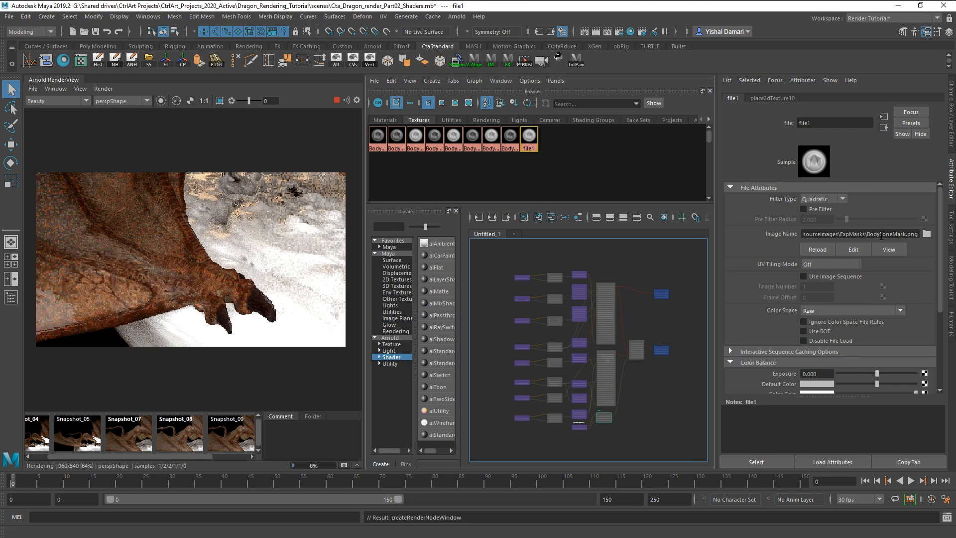
Limit the Arnold render to a crop region around the dragon's claws
left_click(602, 355)
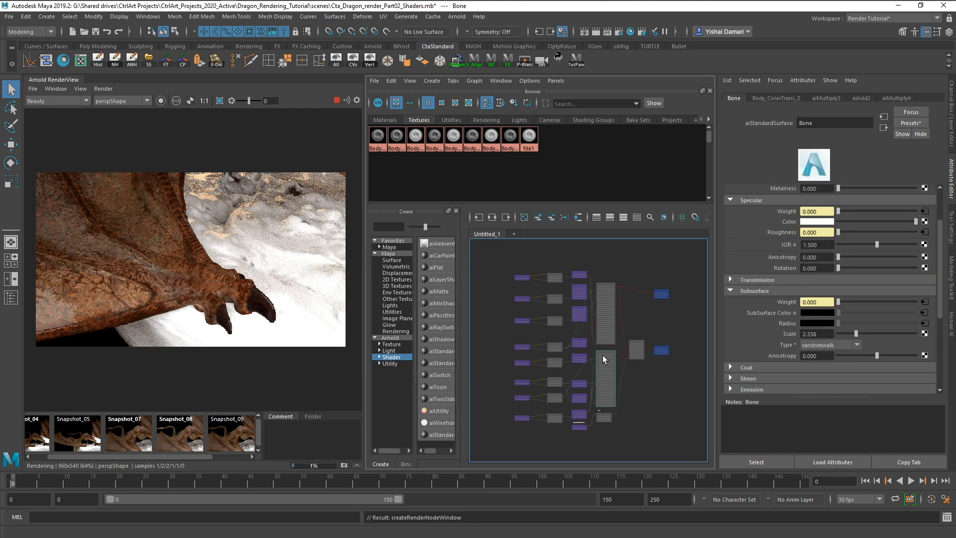
left_click(634, 343)
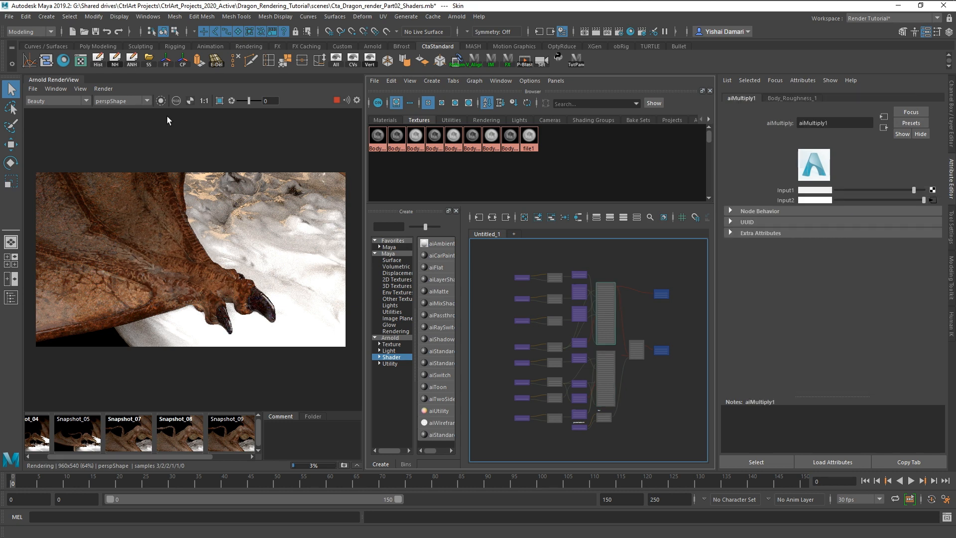
left_click(219, 101)
left_click_drag(192, 264, 295, 343)
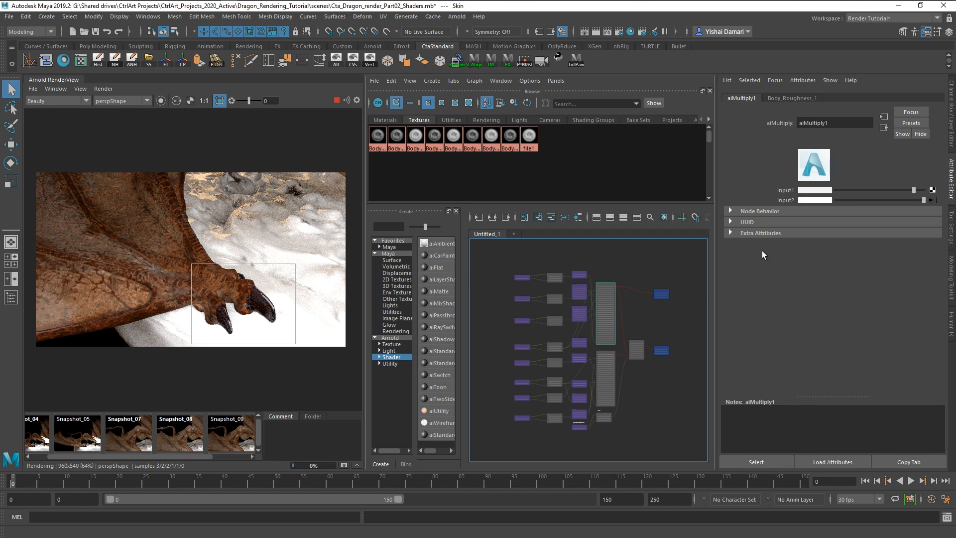
Set the Input1 colour of the Bone shader's aiMultiply4 node to red and its Subsurface Scale to 3
left_click(604, 354)
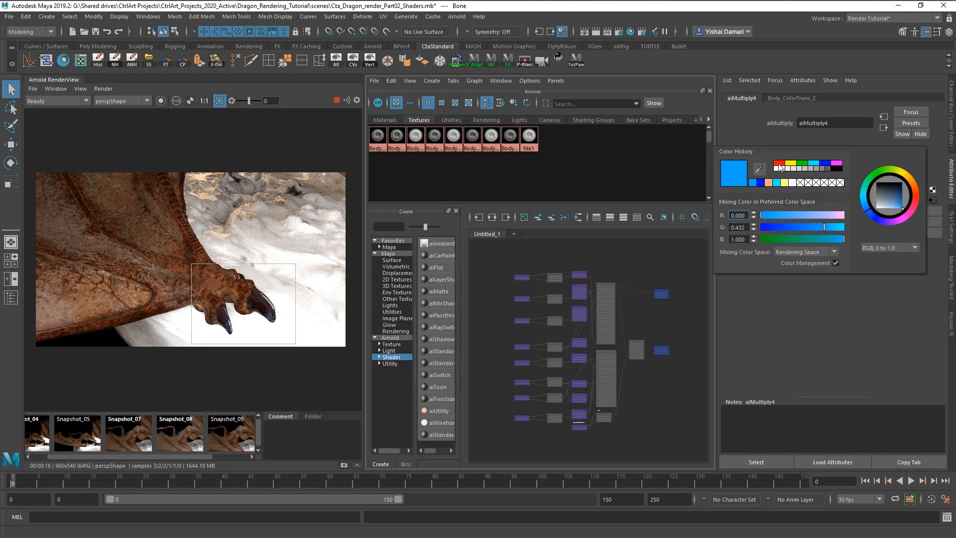
left_click(892, 188)
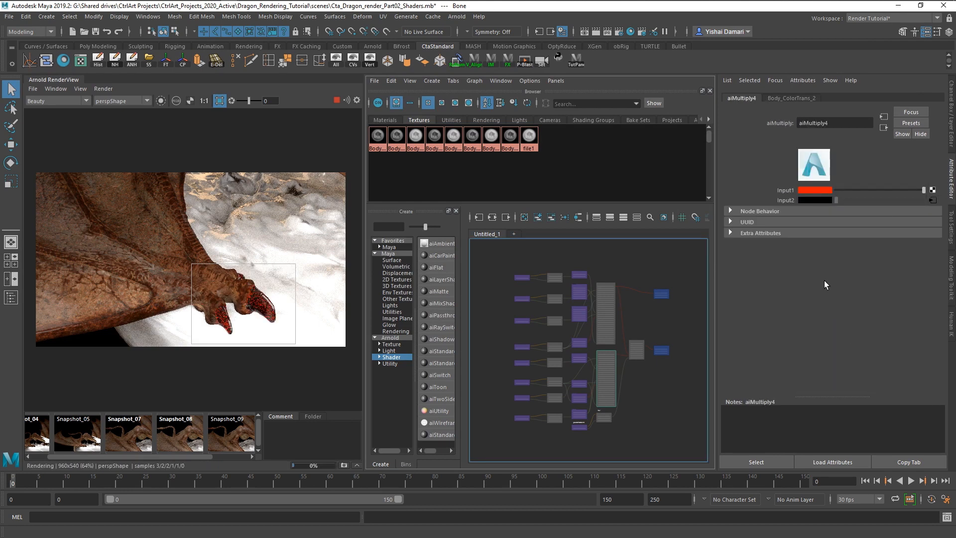
left_click(882, 128)
left_click_drag(823, 334, 773, 331)
type("3")
key("Return")
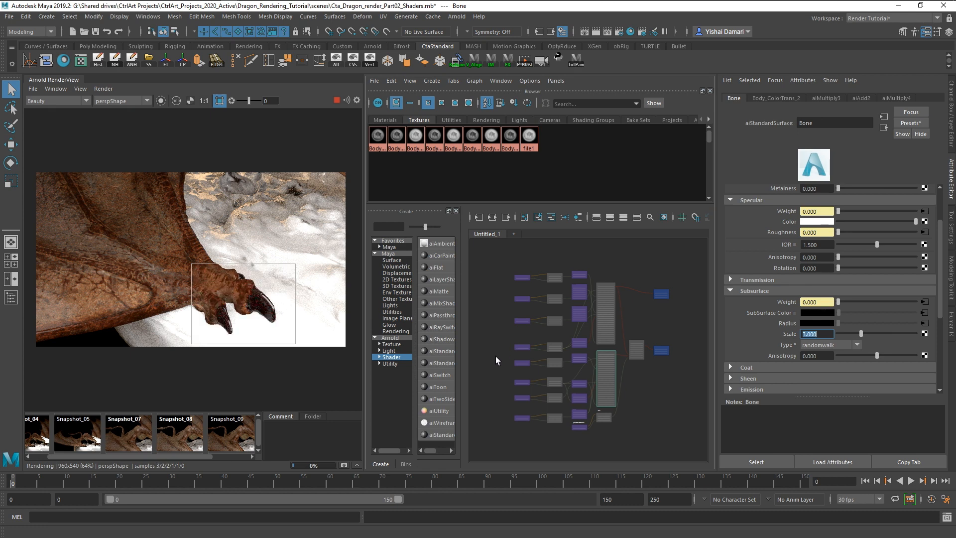
Store a snapshot of the claw render and disable Layer 2 of the aiLayerShader for comparison
left_click(637, 352)
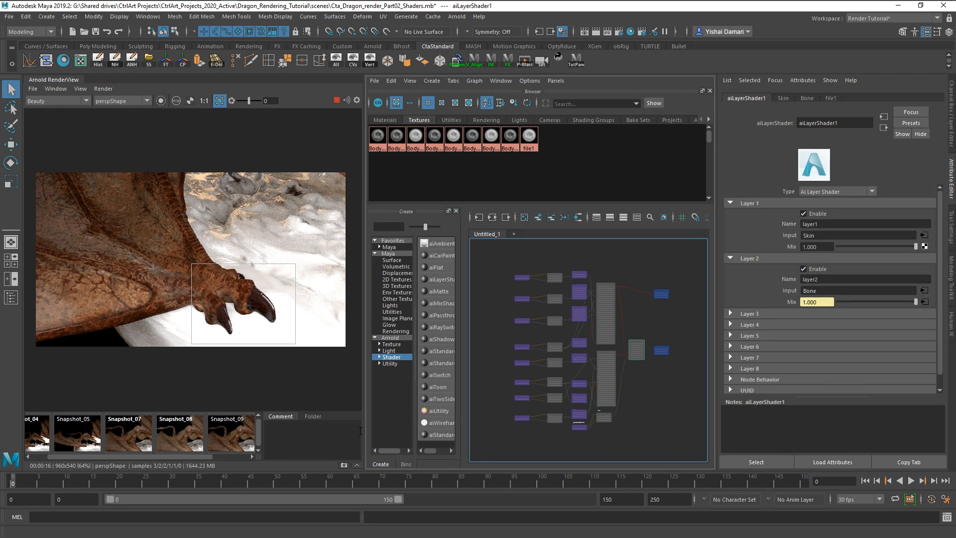
left_click(345, 465)
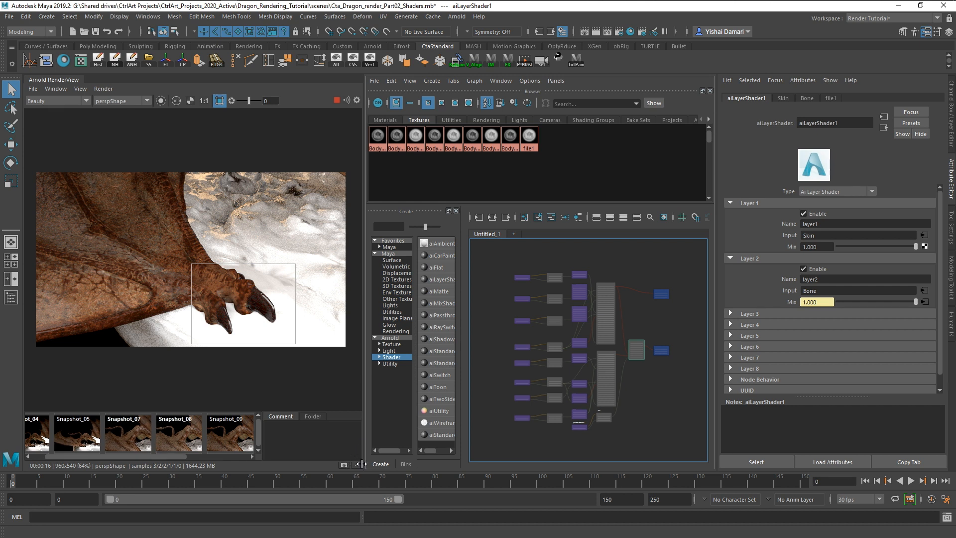
left_click(806, 268)
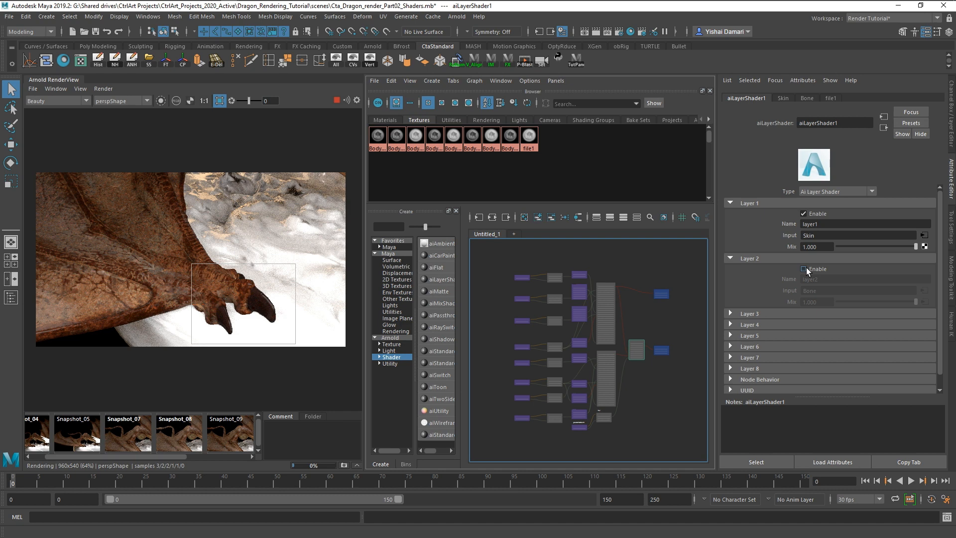
left_click(806, 268)
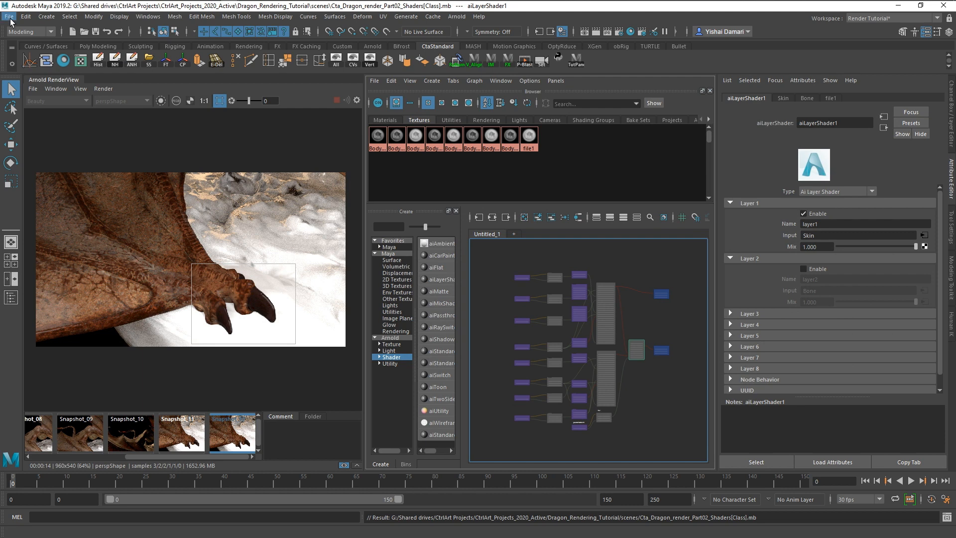
Open the scene file Cta_Dragon_render_Part02_Shaders_REND.mb from the project's scenes folder
left_click(9, 17)
left_click(23, 44)
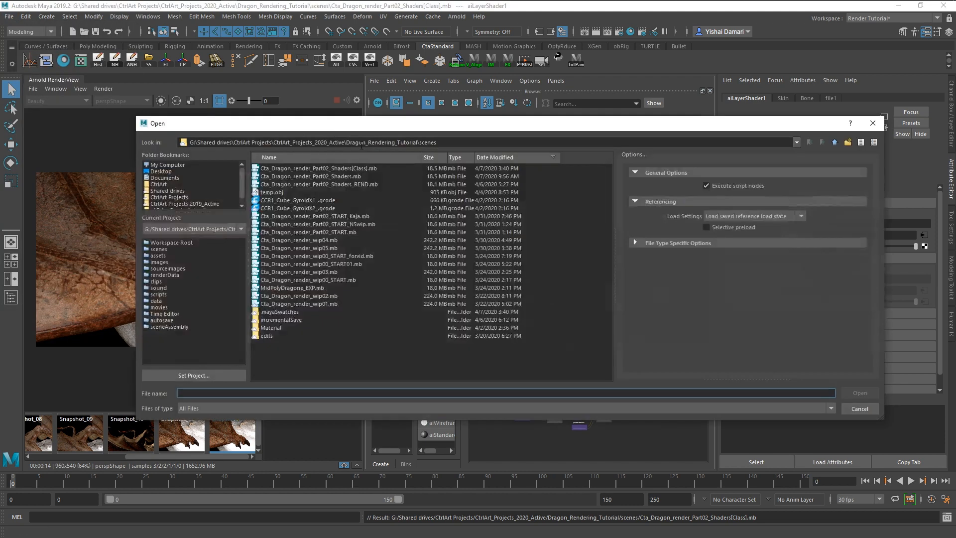
double_click(342, 184)
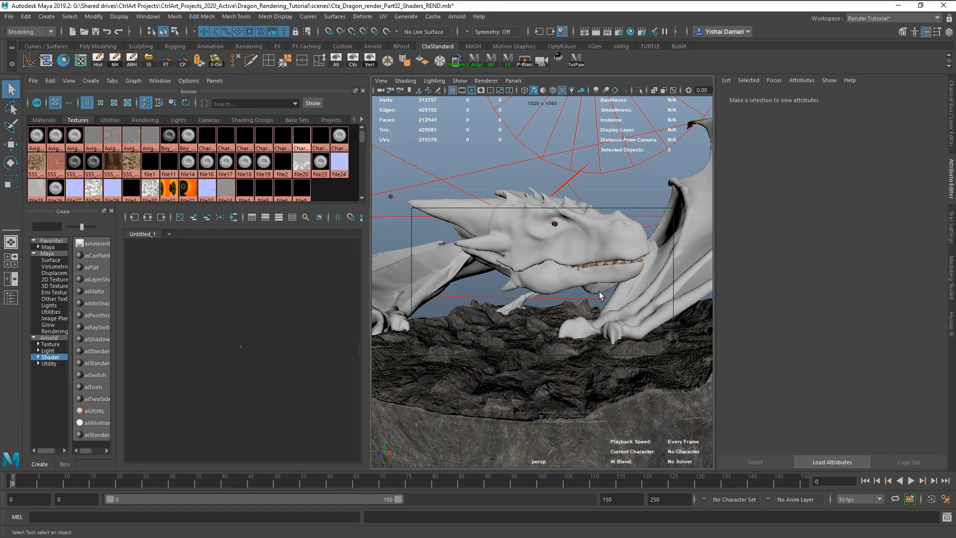
Select the dragon's body mesh and graph its shading network
mouse_move(570, 306)
left_mouse_down("alt")
mouse_move(612, 313)
mouse_move(563, 302)
left_mouse_up("alt")
scroll(561, 305, "down", 4)
right_click_drag(561, 308, 586, 330, "alt")
left_click_drag(586, 330, 575, 312, "alt")
mouse_move(576, 312)
right_mouse_down("alt")
mouse_move(587, 316)
mouse_move(579, 316)
right_mouse_up("alt")
left_click(578, 313)
left_click_drag(576, 314, 587, 322, "alt")
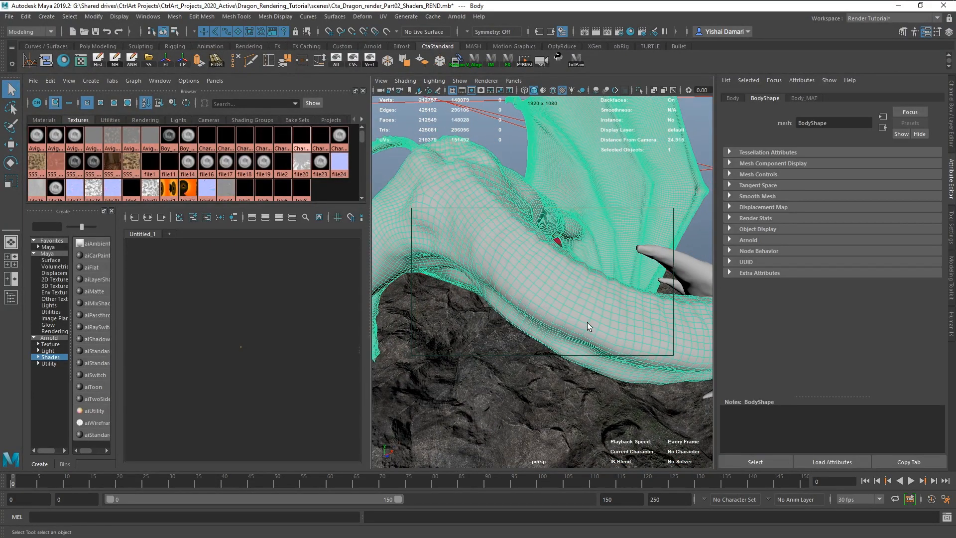
key("6")
right_click_drag(587, 319, 571, 327, "alt")
left_click_drag(572, 327, 551, 318, "alt")
right_click_drag(551, 318, 565, 320, "alt")
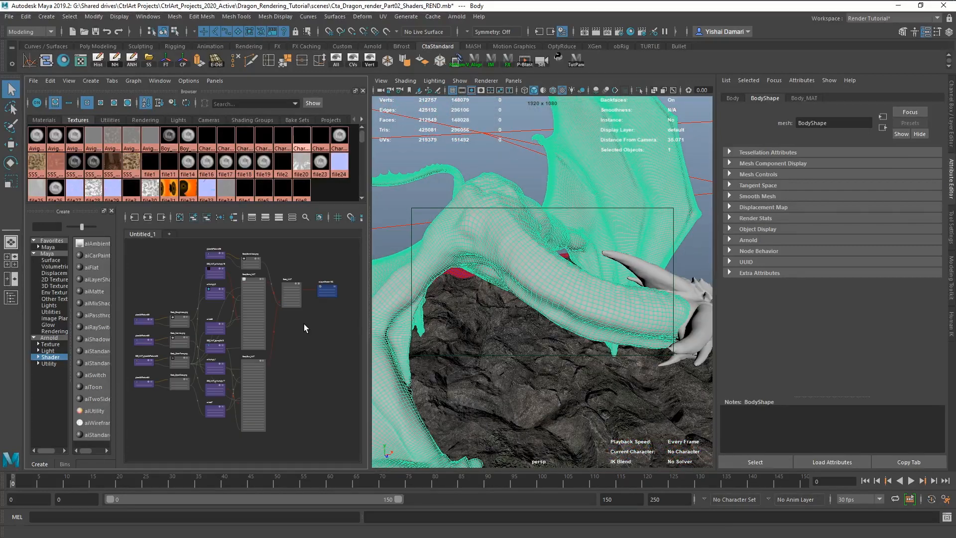
Examine how BodyBone_MAT, the skin shader and the BodyBoneMask.png texture feed into the layered Body_MAT shader
right_click_drag(253, 326, 267, 333, "alt")
middle_click_drag(267, 333, 276, 352, "alt")
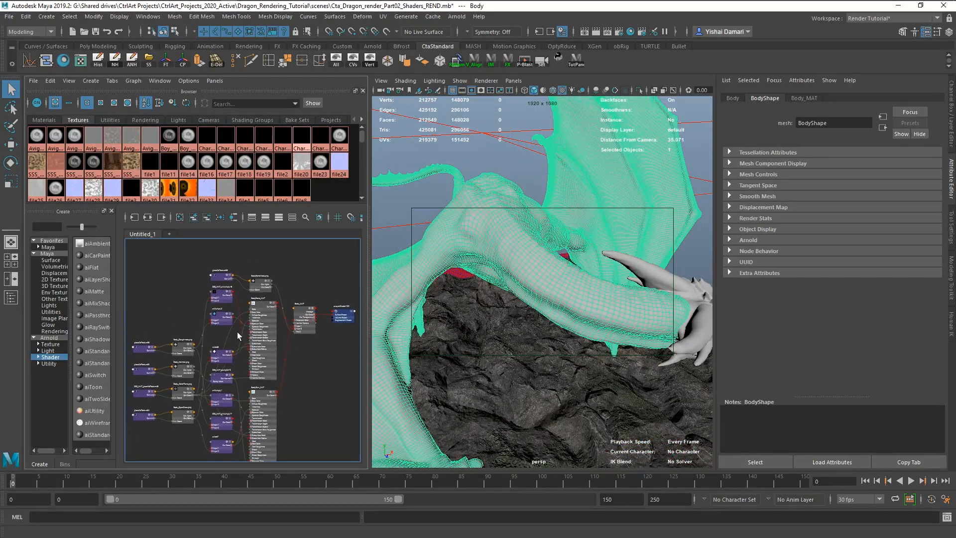
right_click_drag(237, 332, 334, 358, "alt")
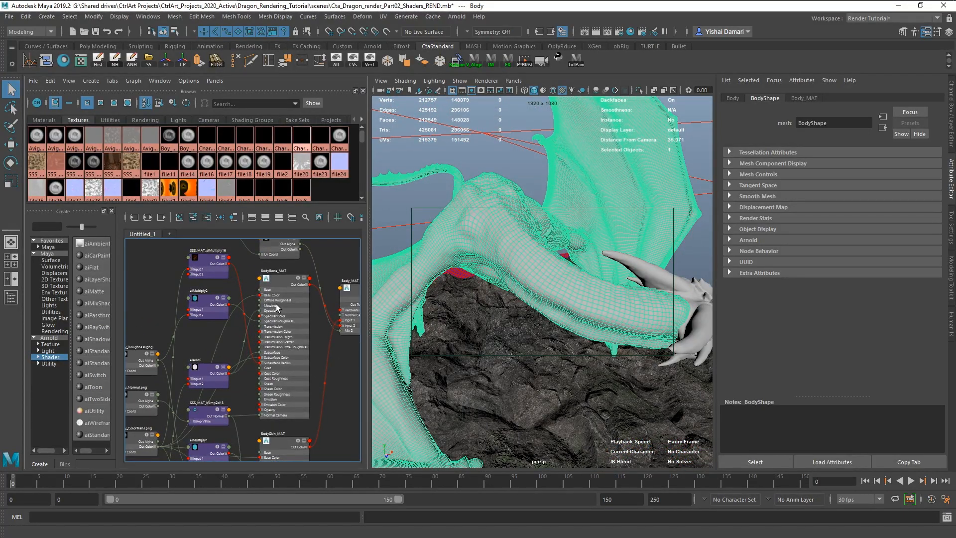
middle_click_drag(279, 367, 277, 321, "alt")
middle_click_drag(272, 401, 227, 471, "alt")
middle_click_drag(305, 347, 280, 353, "alt")
right_click_drag(280, 352, 342, 382, "alt")
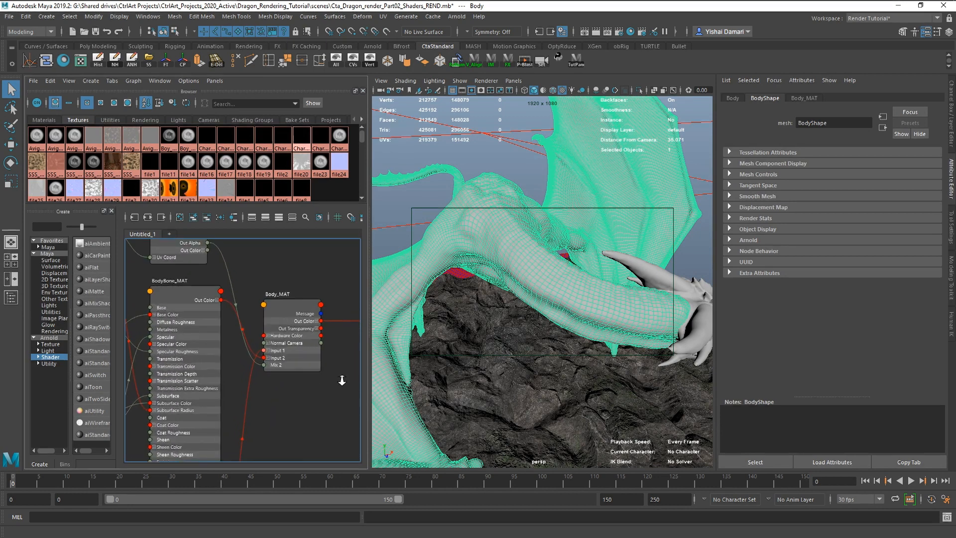
middle_click_drag(299, 346, 341, 394, "alt")
right_click_drag(341, 394, 250, 340, "alt")
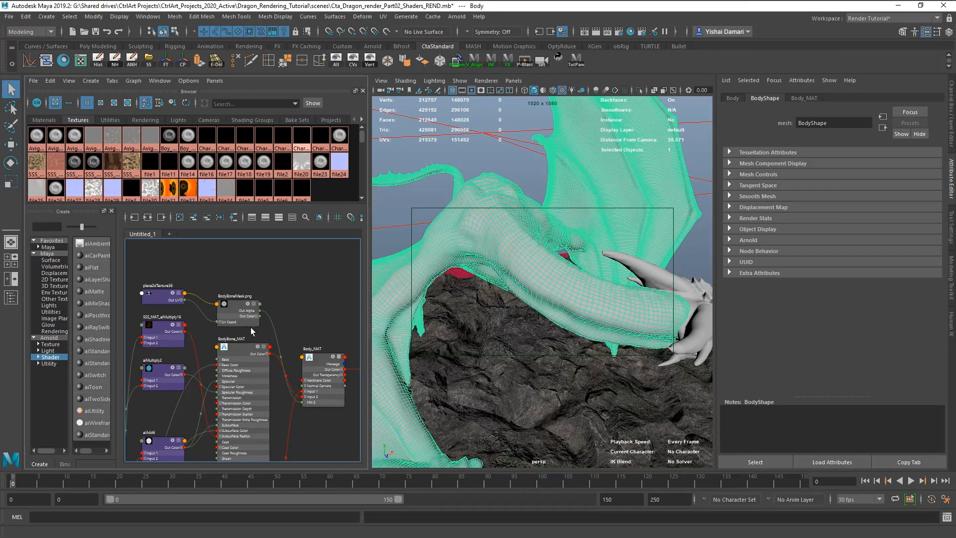
scroll(285, 343, "down", 2)
Graph the shading network of the dragon's head mesh, followed by that of its jaw mesh
left_click(652, 277)
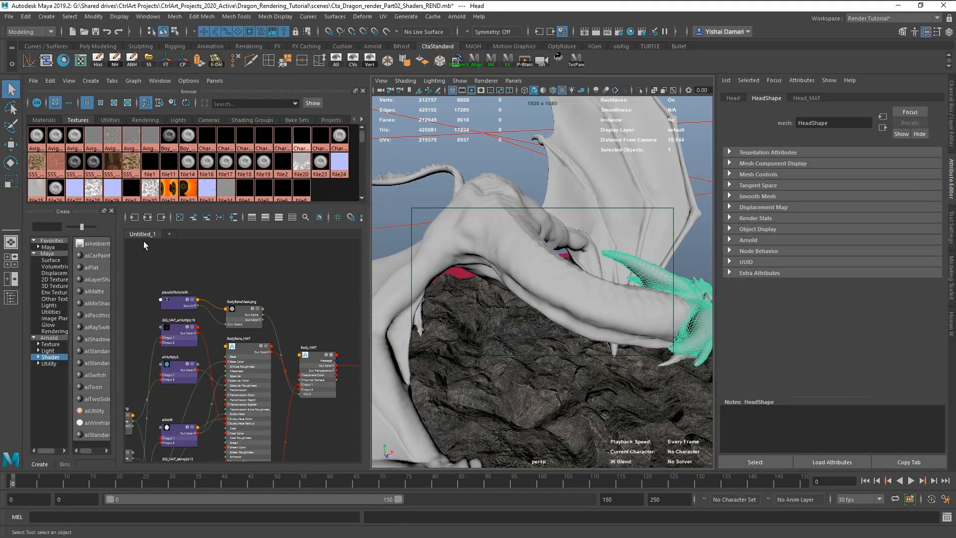
left_click(234, 217)
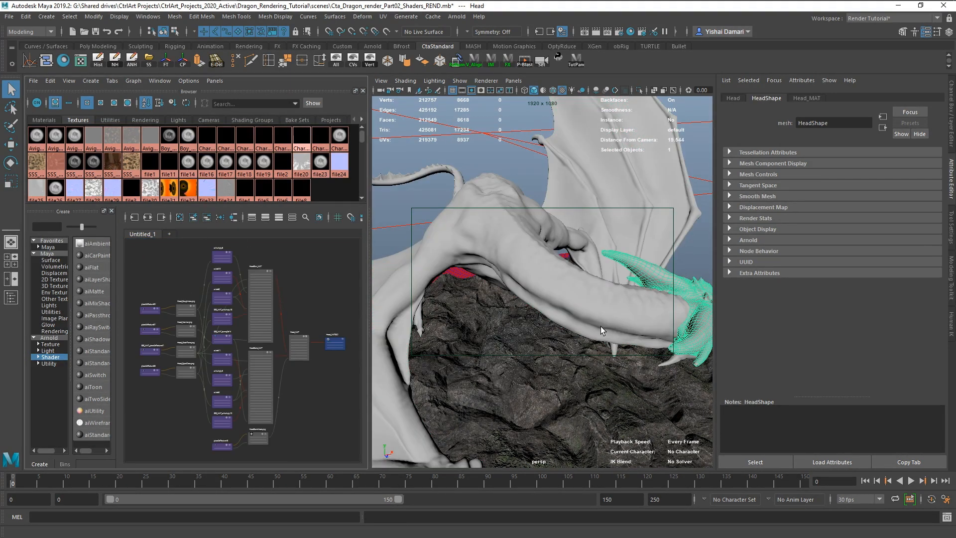
left_click_drag(601, 327, 529, 282, "alt")
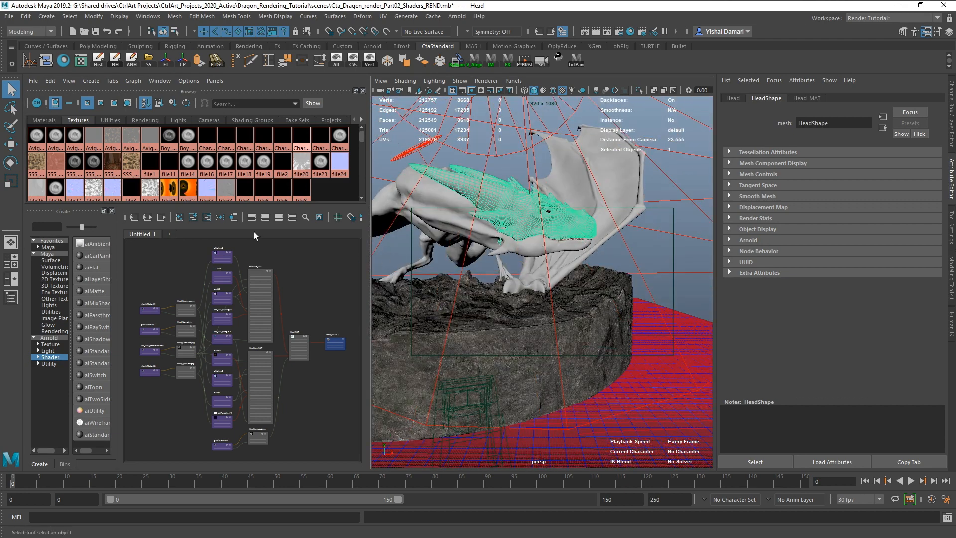
left_click(531, 256)
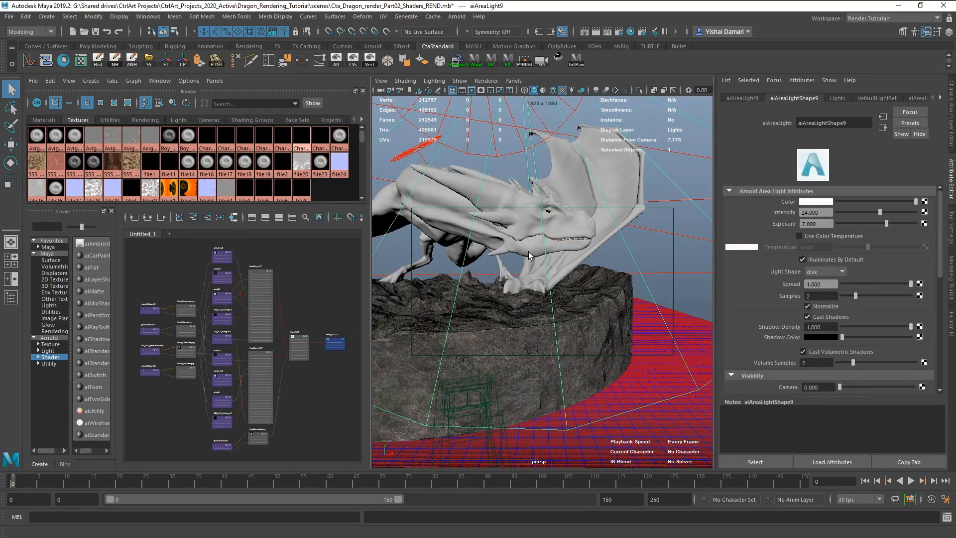
left_click(233, 217)
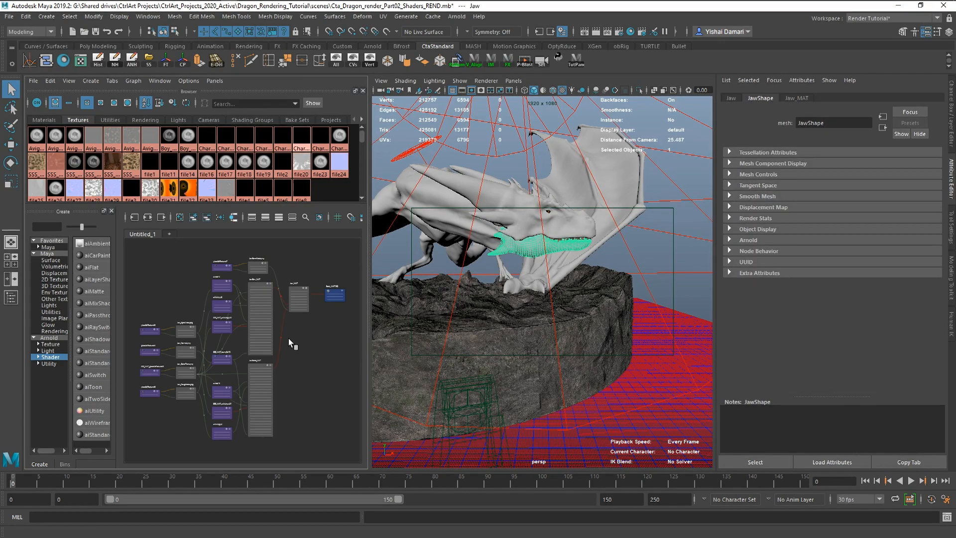
scroll(290, 351, "up", 3)
Select the dragon's top teeth mesh and graph the network of its Teeth_Up_MAT shader for inspection
left_click_drag(526, 256, 504, 259, "alt")
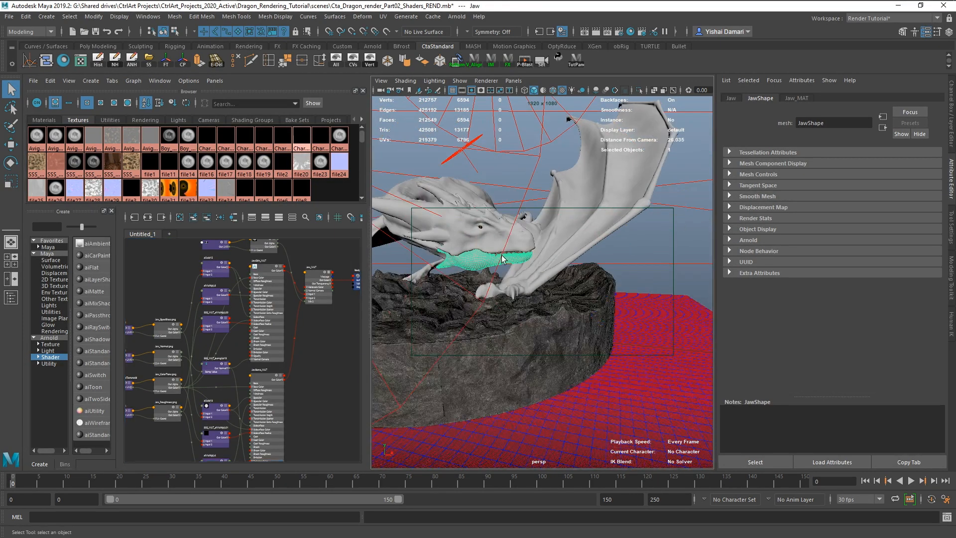
right_click_drag(503, 260, 668, 321, "alt")
right_click_drag(532, 261, 540, 280, "alt")
left_click(558, 270)
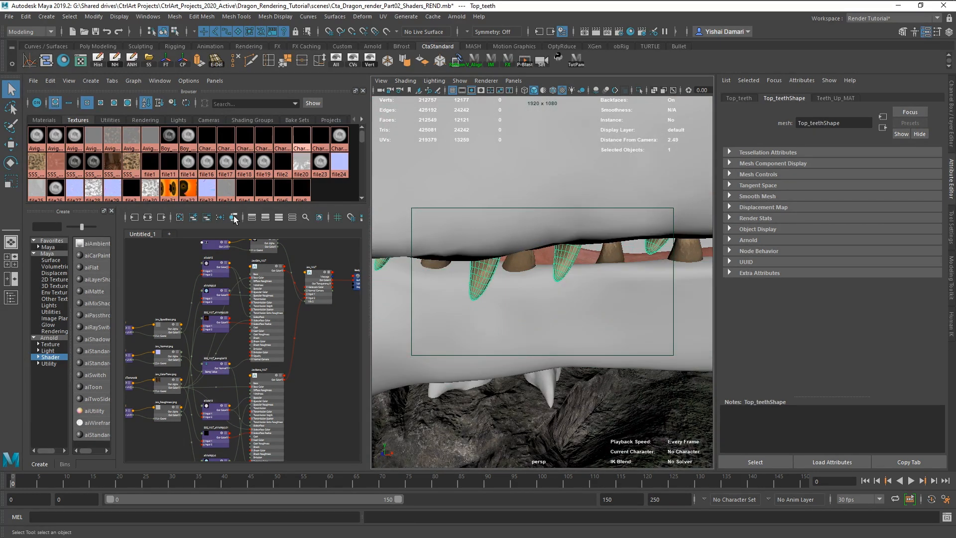
left_click(234, 219)
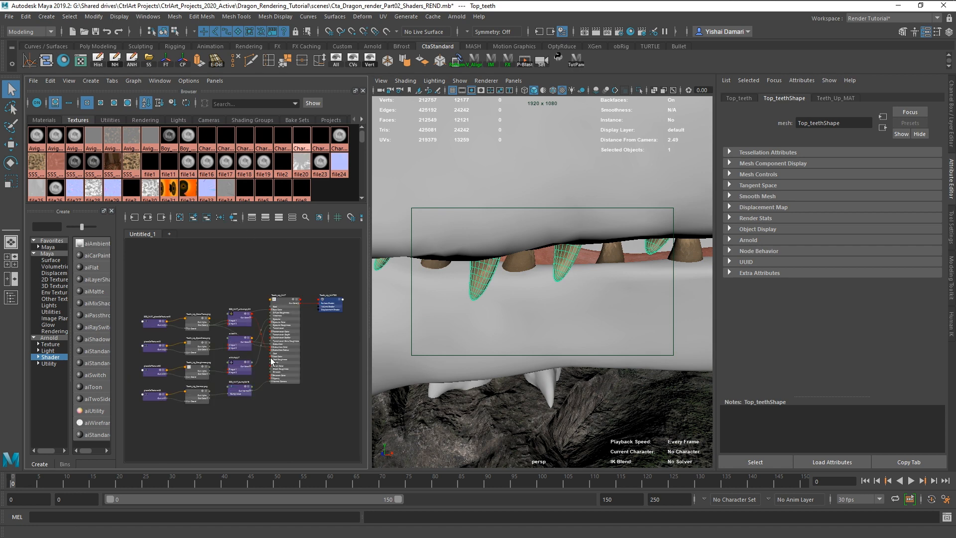
right_click_drag(275, 364, 335, 419, "alt")
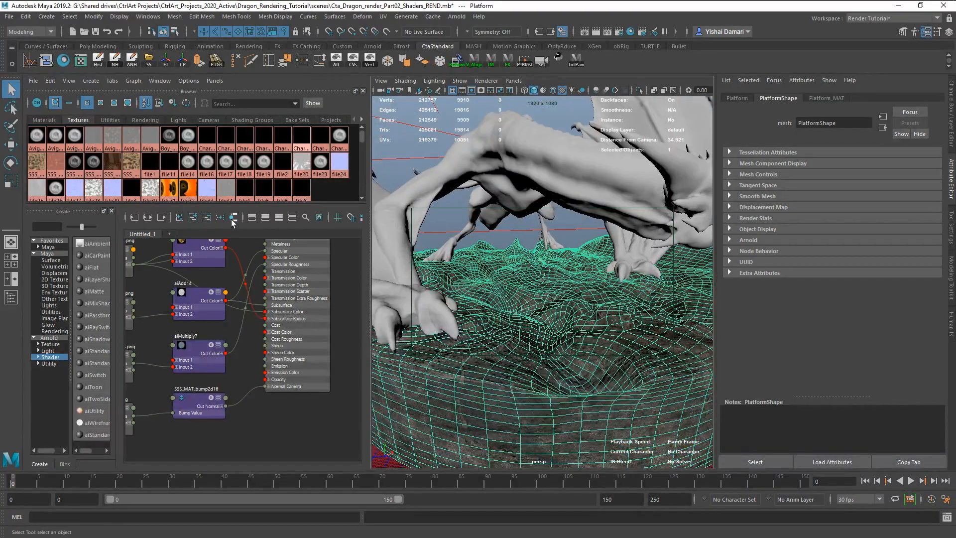
Graph the rock platform's shading network and inspect the texture connections of Platform_MAT
left_click(234, 217)
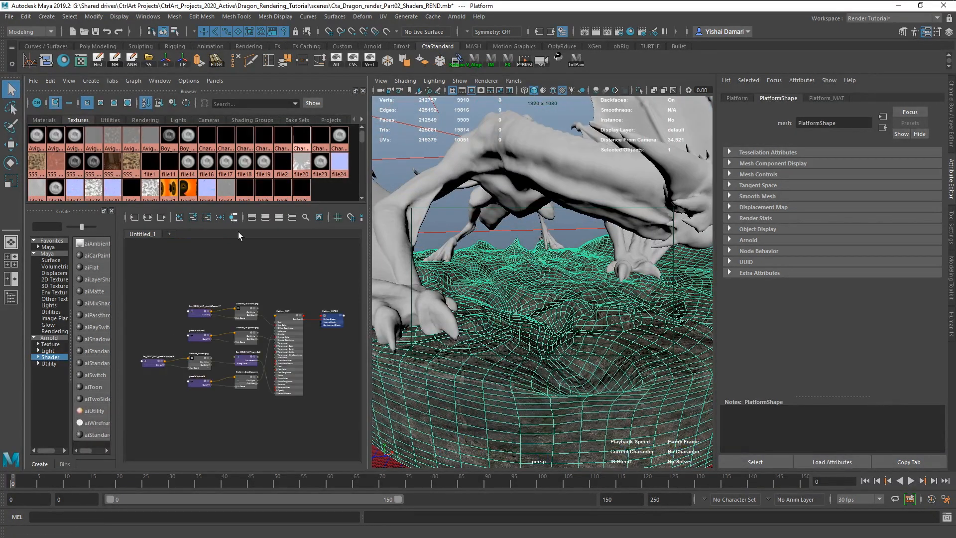
right_click_drag(265, 312, 326, 328, "alt")
middle_click_drag(301, 339, 285, 303, "alt")
right_click_drag(285, 303, 317, 351, "alt")
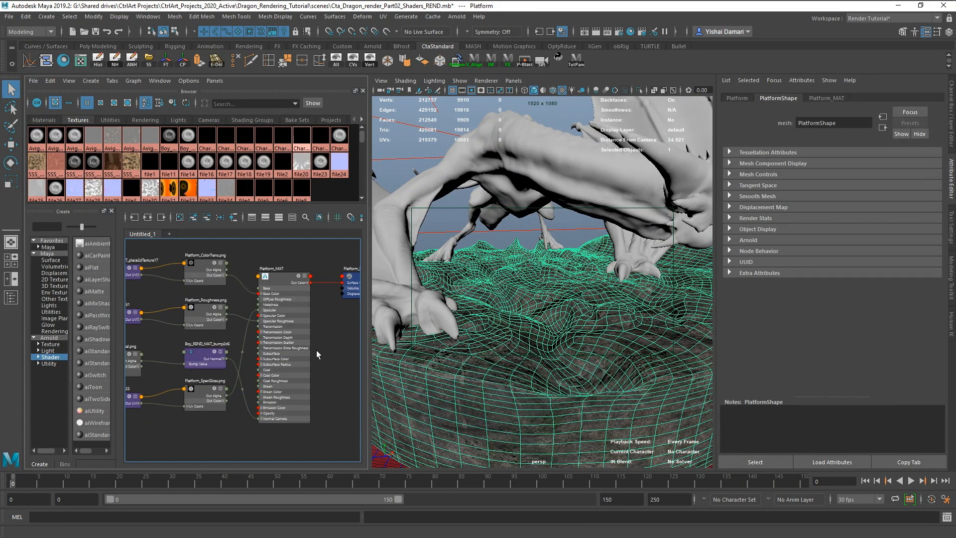